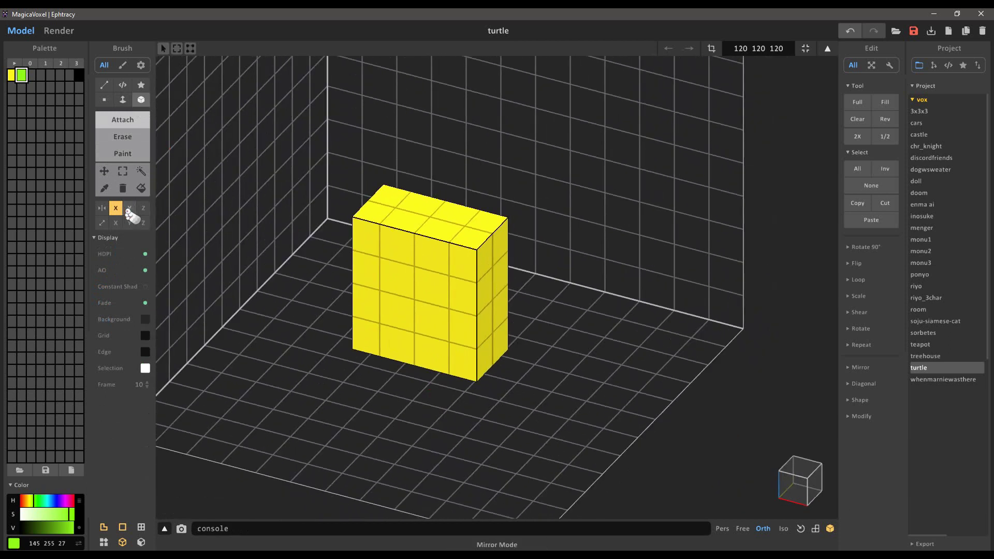
# Attach green legs to the underside of the yellow body with X and Y mirroring.
pyautogui.moveTo(365, 331); pyautogui.dragTo(399, 364)
pyautogui.moveTo(400, 365)
pyautogui.mouseDown(button='right')
pyautogui.moveTo(429, 285)
pyautogui.moveTo(384, 400)
pyautogui.mouseUp(button='right')
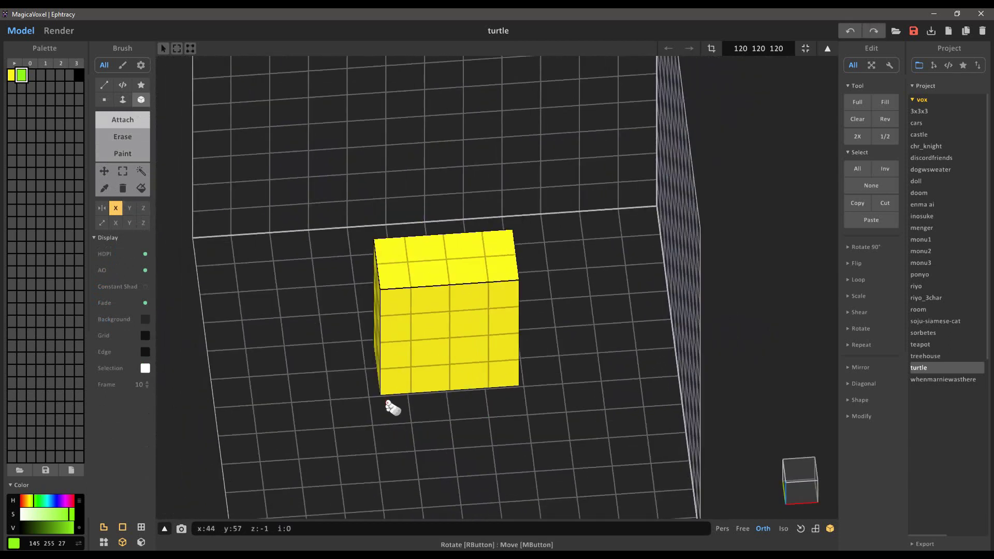
pyautogui.click(130, 208)
pyautogui.click(122, 99)
pyautogui.moveTo(357, 357); pyautogui.dragTo(357, 311)
pyautogui.scroll(2, 349, 309)
pyautogui.click(123, 137)
pyautogui.moveTo(348, 309)
pyautogui.mouseDown(button='right')
pyautogui.moveTo(316, 331)
pyautogui.moveTo(320, 341)
pyautogui.moveTo(284, 357)
pyautogui.mouseUp(button='right')
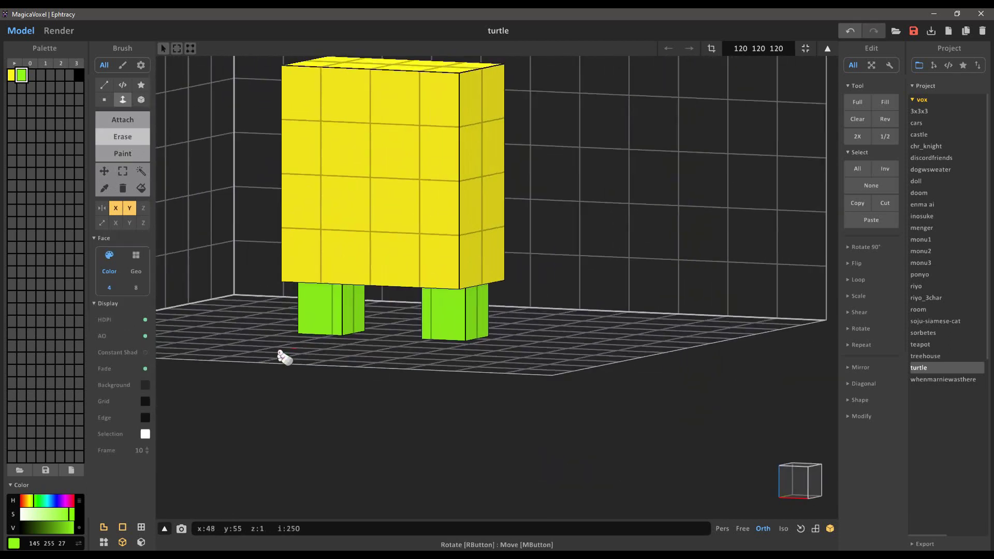
# Attach flat green feet extending forward from both legs, with mirroring on X only.
pyautogui.moveTo(329, 334); pyautogui.dragTo(347, 396, button='right')
pyautogui.hotkey('ctrl', 'z')
pyautogui.click(141, 100)
pyautogui.click(129, 208)
pyautogui.scroll(-1, 358, 341)
pyautogui.moveTo(363, 339); pyautogui.dragTo(328, 357, button='right')
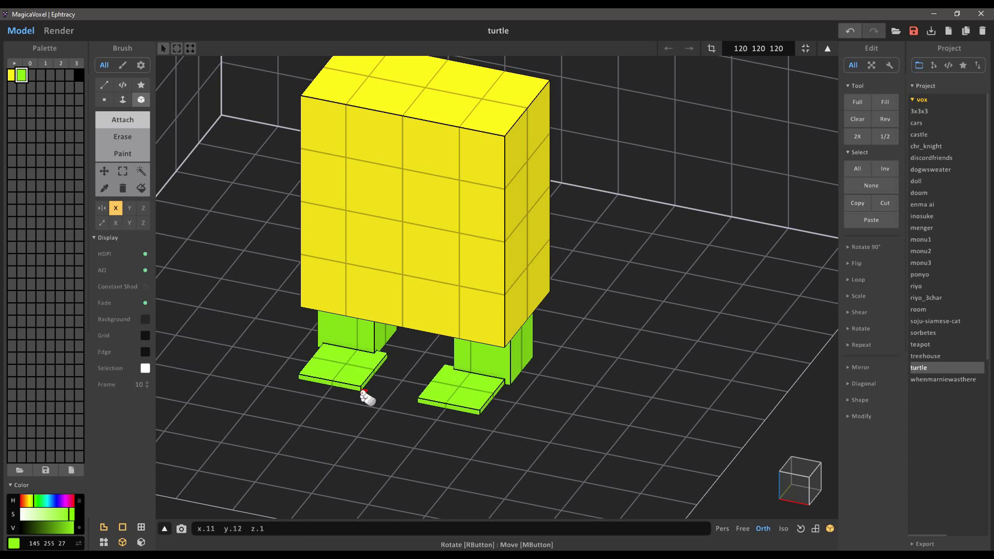
# Raise the feet and erase mirrored notches from the upper inner sides of both legs.
pyautogui.moveTo(363, 395); pyautogui.dragTo(164, 156, button='right')
pyautogui.hotkey('ctrl', 'z')
pyautogui.hotkey('ctrl', 'z')
pyautogui.moveTo(420, 373)
pyautogui.mouseDown(button='right')
pyautogui.moveTo(426, 345)
pyautogui.moveTo(466, 357)
pyautogui.moveTo(327, 365)
pyautogui.moveTo(442, 347)
pyautogui.moveTo(383, 370)
pyautogui.moveTo(447, 283)
pyautogui.moveTo(155, 115)
pyautogui.mouseUp(button='right')
pyautogui.click(511, 343)
pyautogui.scroll(3, 446, 283)
pyautogui.click(141, 100)
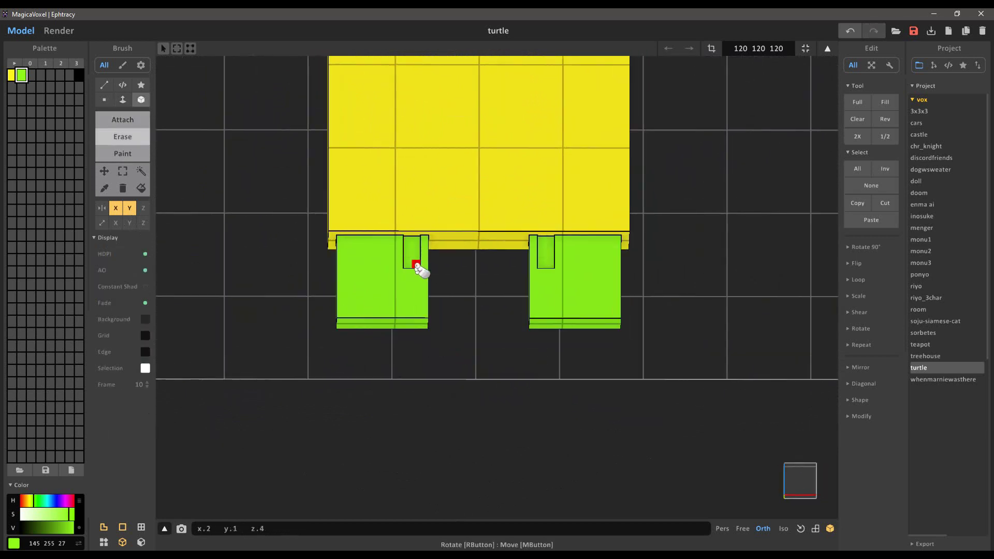
pyautogui.moveTo(426, 273); pyautogui.dragTo(178, 160, button='right')
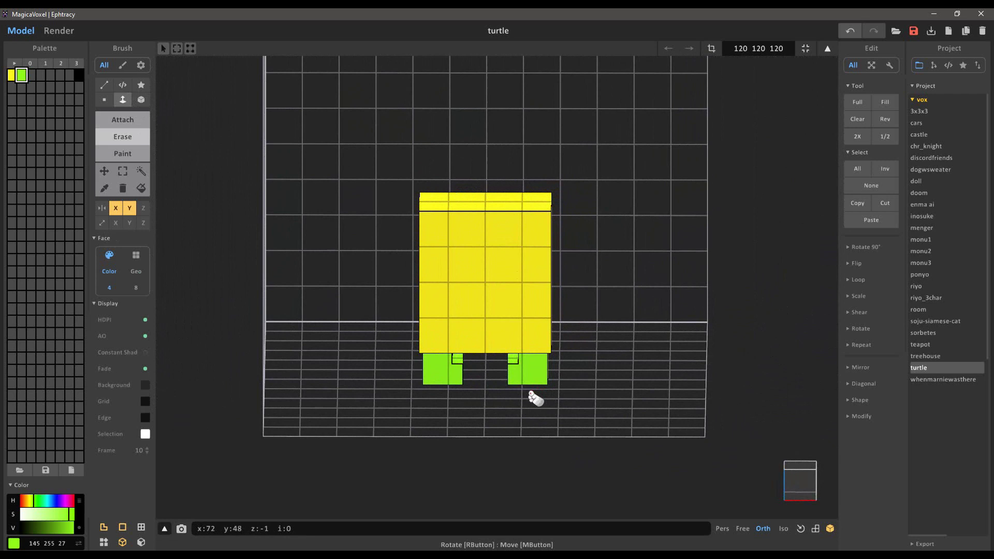
# Erase the small lower outer corners of both feet with X and Y mirroring.
pyautogui.moveTo(448, 374); pyautogui.dragTo(468, 383, button='right')
pyautogui.scroll(2, 468, 383)
pyautogui.click(140, 99)
pyautogui.click(425, 388)
pyautogui.click(123, 99)
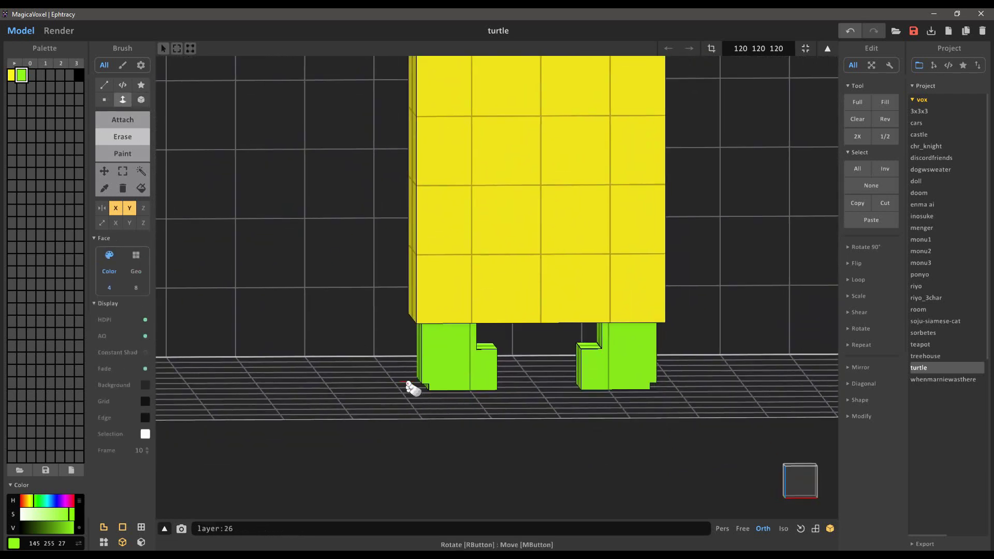
# Turn off Y mirroring and attach a light green shell layer to the back of the yellow body.
pyautogui.click(140, 99)
pyautogui.click(123, 120)
pyautogui.click(130, 208)
pyautogui.click(123, 99)
pyautogui.moveTo(466, 289); pyautogui.dragTo(516, 332, button='right')
pyautogui.scroll(-5, 516, 331)
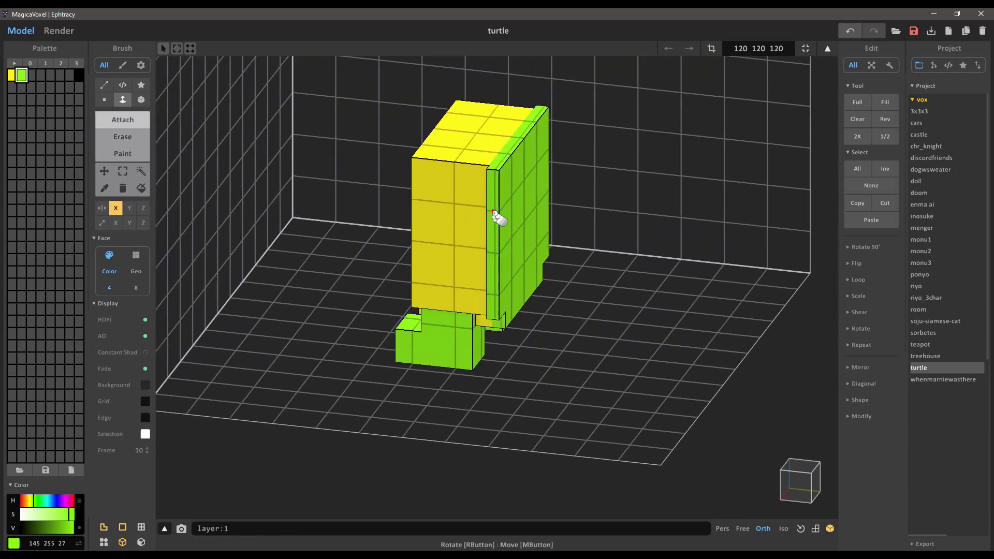
# Extend the green shell past the body's sides and top, and erase square notches from the yellow belly's corners.
pyautogui.moveTo(496, 216); pyautogui.dragTo(601, 165, button='right')
pyautogui.moveTo(241, 278)
pyautogui.mouseDown(button='right')
pyautogui.moveTo(344, 330)
pyautogui.moveTo(507, 171)
pyautogui.moveTo(507, 266)
pyautogui.moveTo(413, 321)
pyautogui.moveTo(541, 326)
pyautogui.moveTo(439, 313)
pyautogui.moveTo(393, 326)
pyautogui.moveTo(470, 330)
pyautogui.moveTo(445, 318)
pyautogui.moveTo(444, 288)
pyautogui.moveTo(573, 281)
pyautogui.moveTo(620, 239)
pyautogui.moveTo(552, 284)
pyautogui.moveTo(410, 246)
pyautogui.moveTo(553, 204)
pyautogui.moveTo(626, 276)
pyautogui.moveTo(414, 231)
pyautogui.moveTo(490, 200)
pyautogui.moveTo(455, 224)
pyautogui.moveTo(425, 219)
pyautogui.mouseUp(button='right')
pyautogui.scroll(-2, 508, 171)
pyautogui.moveTo(399, 313); pyautogui.dragTo(406, 292, button='right')
pyautogui.press('b')
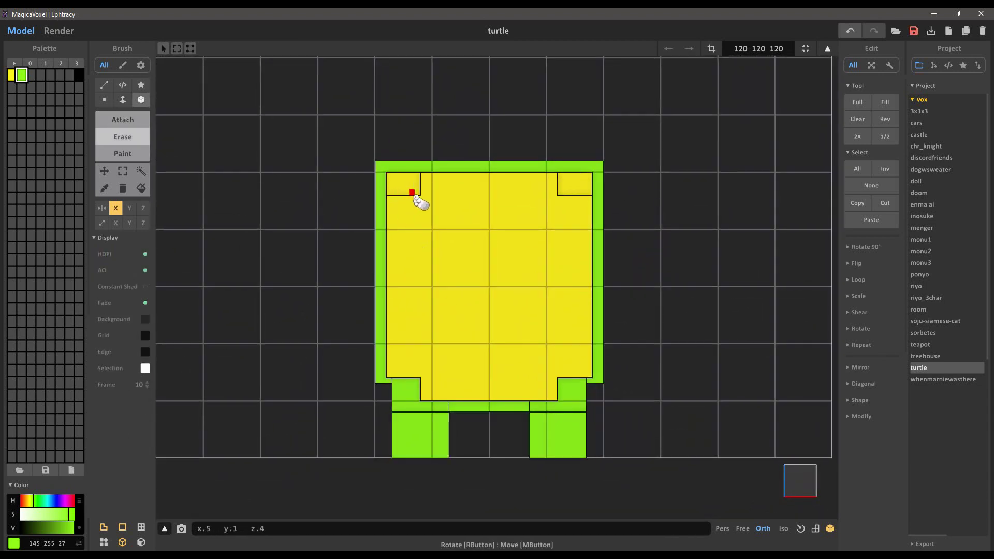
pyautogui.press('f')
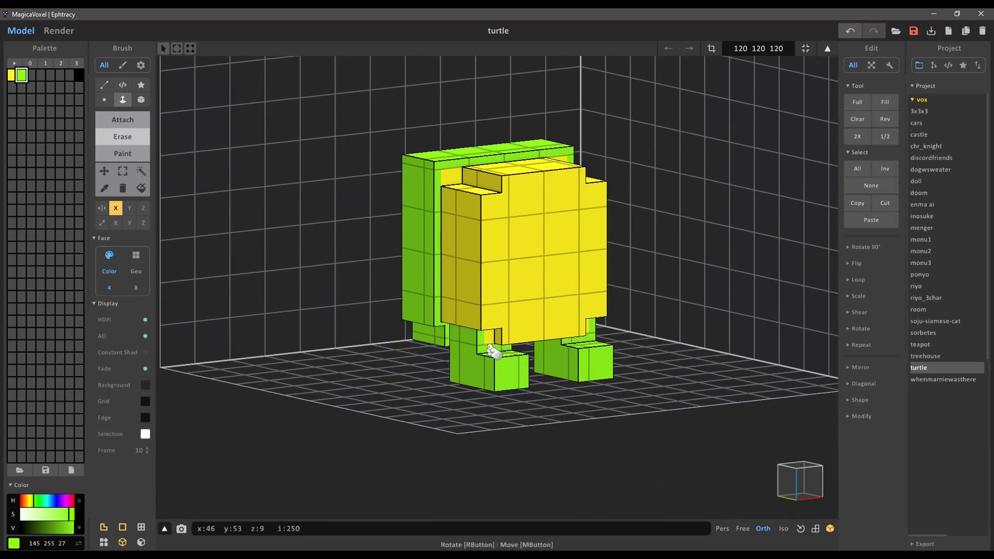
# Erase stepped notches from the upper corners of the green shell behind the body.
pyautogui.moveTo(626, 343); pyautogui.dragTo(657, 333, button='right')
pyautogui.moveTo(559, 350)
pyautogui.mouseDown(button='right')
pyautogui.moveTo(473, 321)
pyautogui.moveTo(421, 244)
pyautogui.moveTo(456, 271)
pyautogui.mouseUp(button='right')
pyautogui.scroll(3, 479, 377)
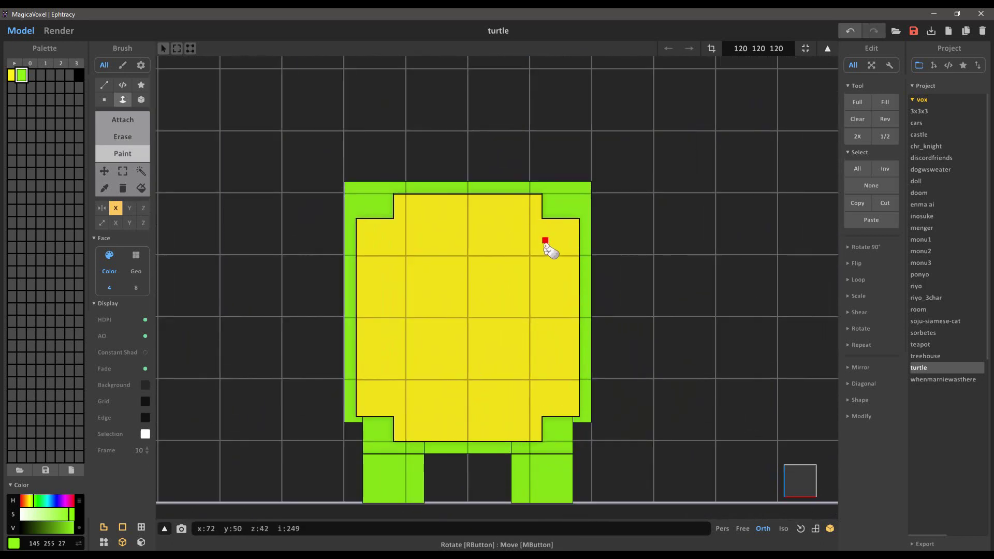
pyautogui.moveTo(549, 422)
pyautogui.mouseDown(button='right')
pyautogui.moveTo(535, 288)
pyautogui.moveTo(567, 259)
pyautogui.moveTo(674, 235)
pyautogui.moveTo(579, 228)
pyautogui.mouseUp(button='right')
pyautogui.click(141, 100)
pyautogui.scroll(2, 389, 173)
pyautogui.moveTo(360, 202); pyautogui.dragTo(396, 162, button='right')
pyautogui.moveTo(370, 196); pyautogui.dragTo(360, 205, button='right')
pyautogui.press('f')
pyautogui.moveTo(350, 170); pyautogui.dragTo(333, 167)
# Add a grey (75 75 75) head block above the yellow body and save the model.
pyautogui.scroll(-1, 368, 226)
pyautogui.moveTo(367, 226); pyautogui.dragTo(395, 252, button='right')
pyautogui.scroll(2, 395, 252)
pyautogui.press('g')
pyautogui.click(419, 257)
pyautogui.click(410, 269)
pyautogui.moveTo(430, 282)
pyautogui.mouseDown(button='right')
pyautogui.moveTo(244, 235)
pyautogui.moveTo(397, 257)
pyautogui.moveTo(450, 305)
pyautogui.moveTo(705, 268)
pyautogui.moveTo(428, 284)
pyautogui.moveTo(417, 294)
pyautogui.mouseUp(button='right')
pyautogui.scroll(-3, 397, 258)
pyautogui.hotkey('ctrl', 's')
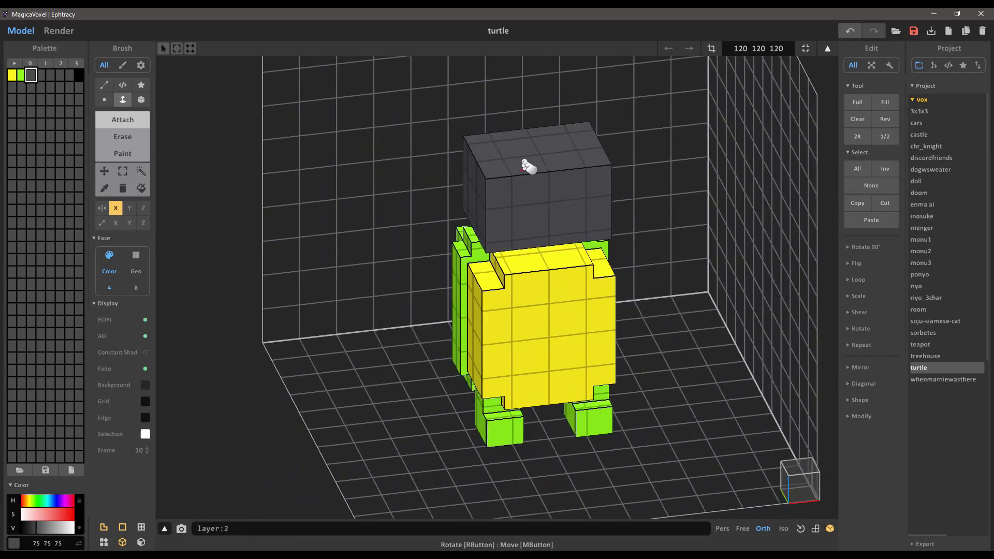
# Extrude the grey head block's faces so that it becomes taller and wider than the body.
pyautogui.moveTo(523, 164); pyautogui.dragTo(468, 281, button='right')
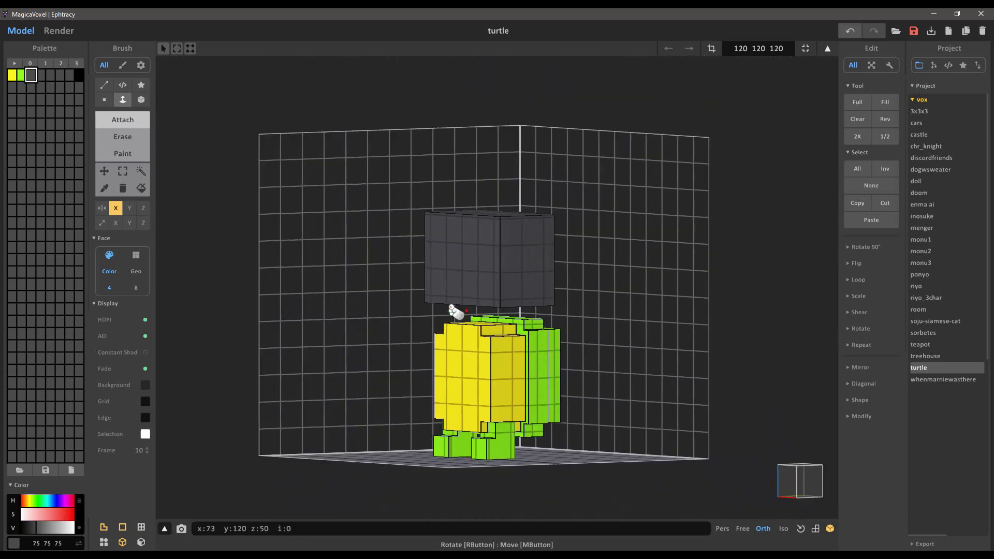
pyautogui.click(122, 136)
pyautogui.moveTo(539, 290)
pyautogui.mouseDown(button='right')
pyautogui.moveTo(652, 299)
pyautogui.moveTo(585, 321)
pyautogui.mouseUp(button='right')
pyautogui.scroll(3, 523, 290)
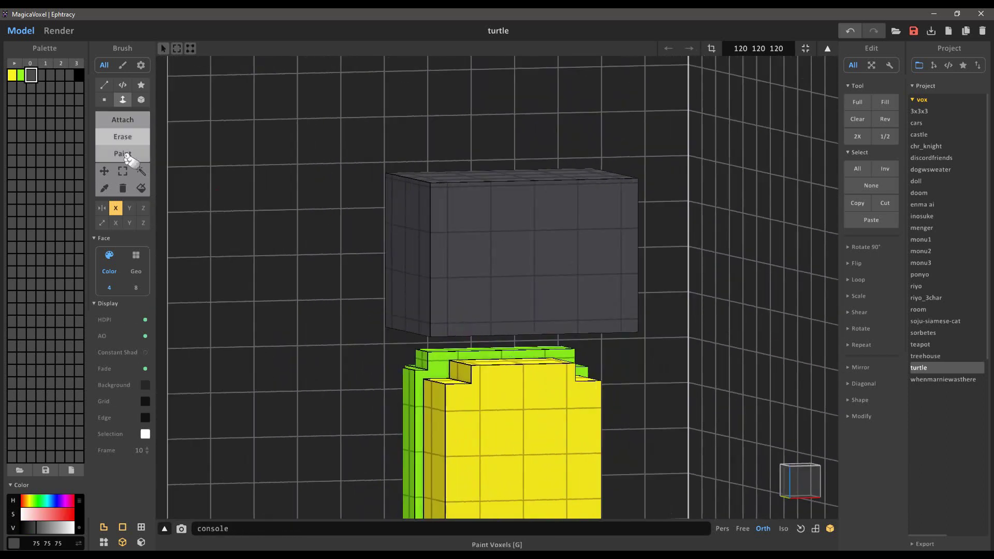
# Erase a mirrored step along the upper side edges of the grey head.
pyautogui.click(141, 99)
pyautogui.scroll(2, 524, 325)
pyautogui.moveTo(423, 166); pyautogui.dragTo(385, 158)
pyautogui.click(123, 100)
pyautogui.scroll(-2, 502, 262)
pyautogui.moveTo(502, 261); pyautogui.dragTo(448, 235, button='right')
pyautogui.scroll(5, 448, 235)
pyautogui.click(397, 157)
pyautogui.hotkey('ctrl', 'z')
pyautogui.press('b')
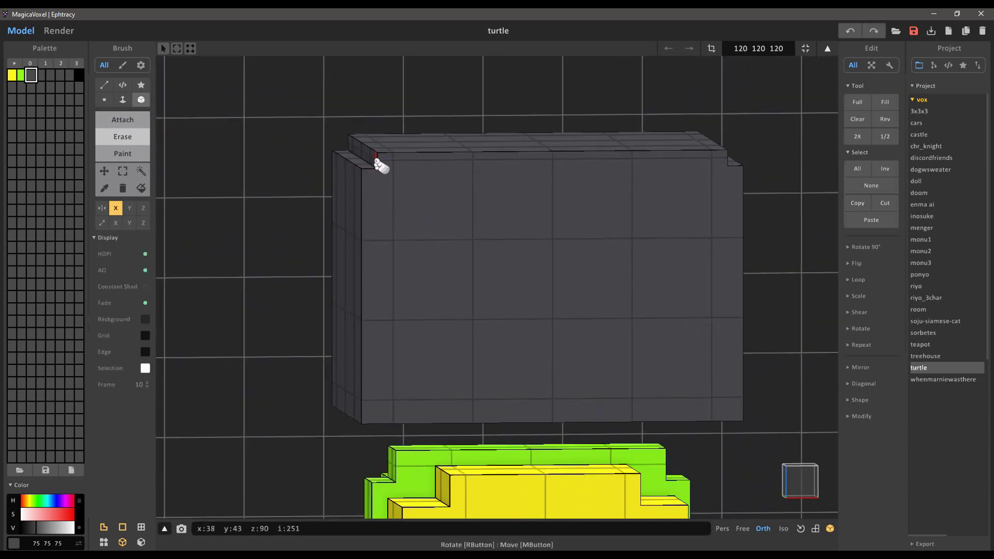
# Cut a second, smaller step into the head's upper side edges.
pyautogui.click(377, 163)
pyautogui.press('f')
pyautogui.moveTo(376, 164); pyautogui.dragTo(497, 207, button='right')
pyautogui.moveTo(584, 224); pyautogui.dragTo(145, 117)
pyautogui.moveTo(463, 198); pyautogui.dragTo(474, 193)
pyautogui.moveTo(474, 193); pyautogui.dragTo(403, 176, button='right')
pyautogui.moveTo(454, 237); pyautogui.dragTo(478, 249, button='right')
pyautogui.click(448, 246)
pyautogui.moveTo(452, 252); pyautogui.dragTo(456, 269)
# Shape matching steps along the lower side edges of the grey head.
pyautogui.moveTo(525, 297); pyautogui.dragTo(483, 282, button='right')
pyautogui.scroll(-5, 485, 269)
pyautogui.scroll(4, 505, 250)
pyautogui.moveTo(508, 251); pyautogui.dragTo(533, 294, button='right')
pyautogui.click(441, 215)
pyautogui.moveTo(444, 220)
pyautogui.mouseDown(button='right')
pyautogui.moveTo(498, 187)
pyautogui.moveTo(535, 192)
pyautogui.mouseUp(button='right')
pyautogui.click(135, 121)
pyautogui.moveTo(438, 224)
pyautogui.mouseDown(button='right')
pyautogui.moveTo(483, 200)
pyautogui.moveTo(470, 207)
pyautogui.mouseUp(button='right')
pyautogui.scroll(-3, 484, 200)
pyautogui.scroll(4, 482, 203)
# Extrude the head's mirrored stepped faces to complete its rounded block shape.
pyautogui.click(141, 99)
pyautogui.scroll(2, 387, 330)
pyautogui.moveTo(413, 343); pyautogui.dragTo(191, 243, button='right')
pyautogui.press('f')
pyautogui.moveTo(513, 372); pyautogui.dragTo(353, 337, button='right')
pyautogui.scroll(-4, 478, 275)
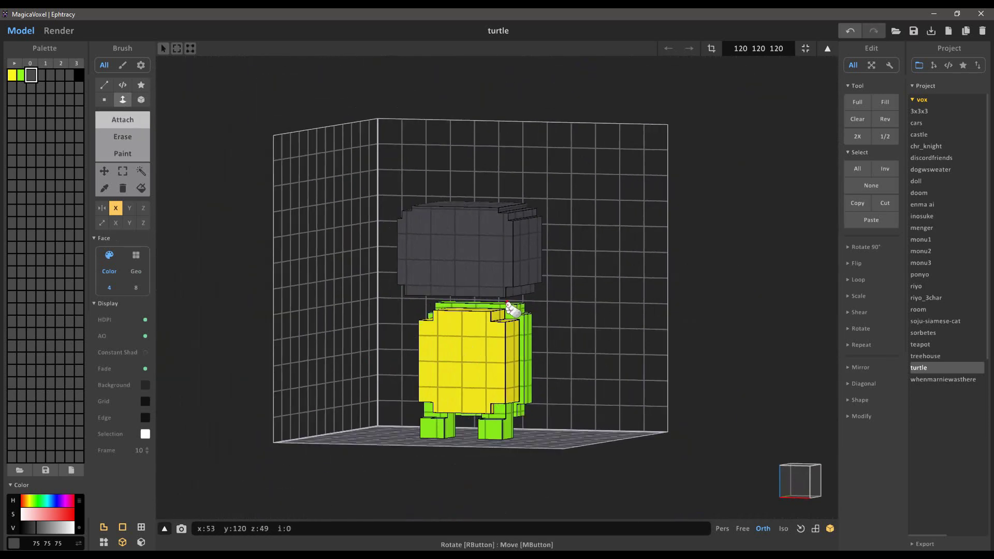
# Select the whole grey head and move it into position above the body.
pyautogui.scroll(4, 505, 301)
pyautogui.moveTo(450, 299); pyautogui.dragTo(513, 369, button='middle')
pyautogui.moveTo(512, 369); pyautogui.dragTo(688, 352, button='right')
pyautogui.click(140, 175)
pyautogui.click(490, 301)
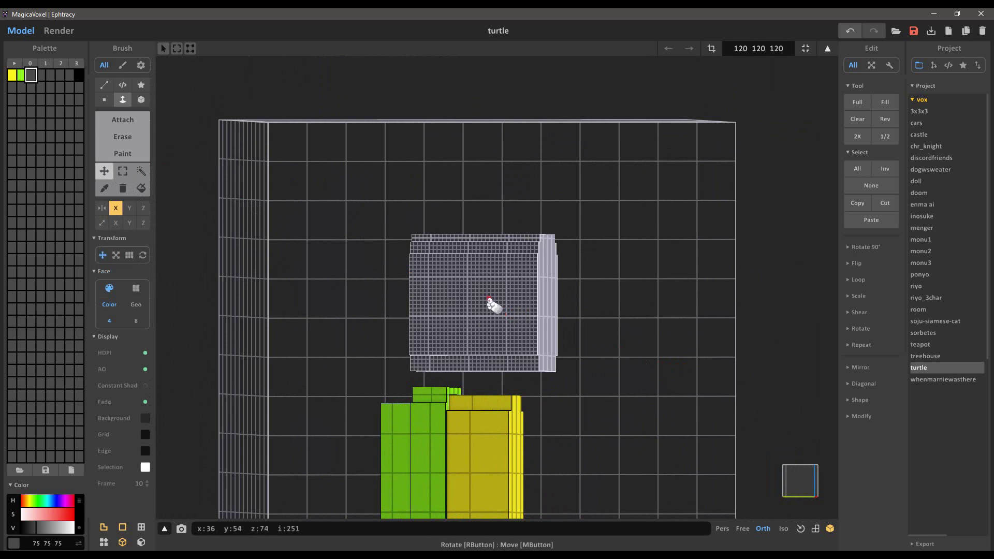
pyautogui.moveTo(492, 314)
pyautogui.mouseDown(button='right')
pyautogui.moveTo(381, 323)
pyautogui.moveTo(370, 282)
pyautogui.mouseUp(button='right')
pyautogui.scroll(-1, 370, 282)
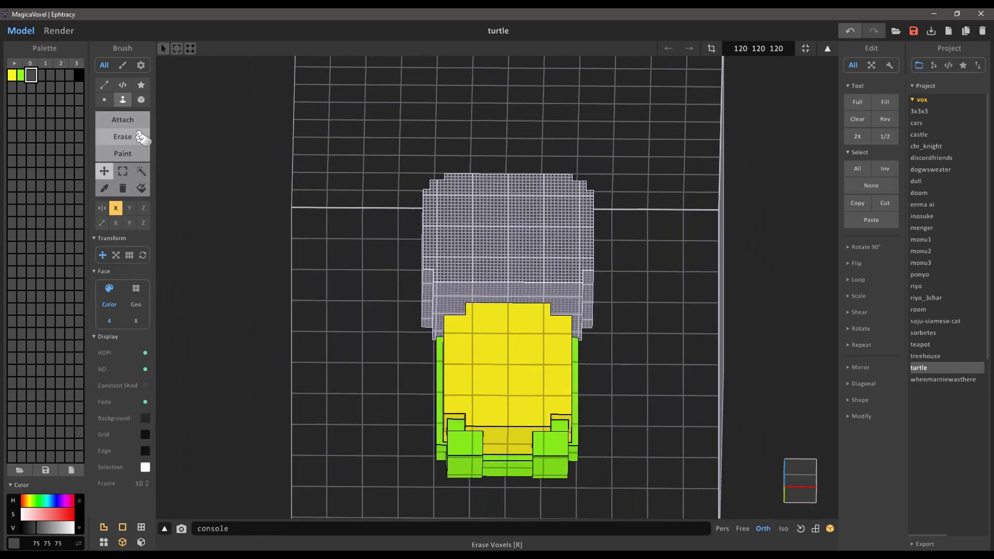
# Erase further steps along the head's lower edges and clear the voxel selection.
pyautogui.click(141, 99)
pyautogui.scroll(2, 481, 308)
pyautogui.moveTo(434, 293)
pyautogui.mouseDown(button='right')
pyautogui.moveTo(492, 328)
pyautogui.moveTo(527, 315)
pyautogui.moveTo(661, 355)
pyautogui.moveTo(581, 354)
pyautogui.mouseUp(button='right')
pyautogui.press('f')
pyautogui.scroll(3, 476, 306)
pyautogui.moveTo(476, 307); pyautogui.dragTo(434, 380, button='right')
pyautogui.hotkey('ctrl', 'z')
pyautogui.hotkey('ctrl', 'z')
pyautogui.moveTo(512, 354)
pyautogui.mouseDown(button='right')
pyautogui.moveTo(442, 368)
pyautogui.moveTo(551, 384)
pyautogui.moveTo(431, 332)
pyautogui.moveTo(437, 415)
pyautogui.moveTo(377, 359)
pyautogui.moveTo(617, 343)
pyautogui.moveTo(605, 345)
pyautogui.moveTo(593, 304)
pyautogui.moveTo(523, 387)
pyautogui.mouseUp(button='right')
pyautogui.hotkey('ctrl', 'd')
pyautogui.scroll(-3, 377, 359)
pyautogui.scroll(3, 524, 387)
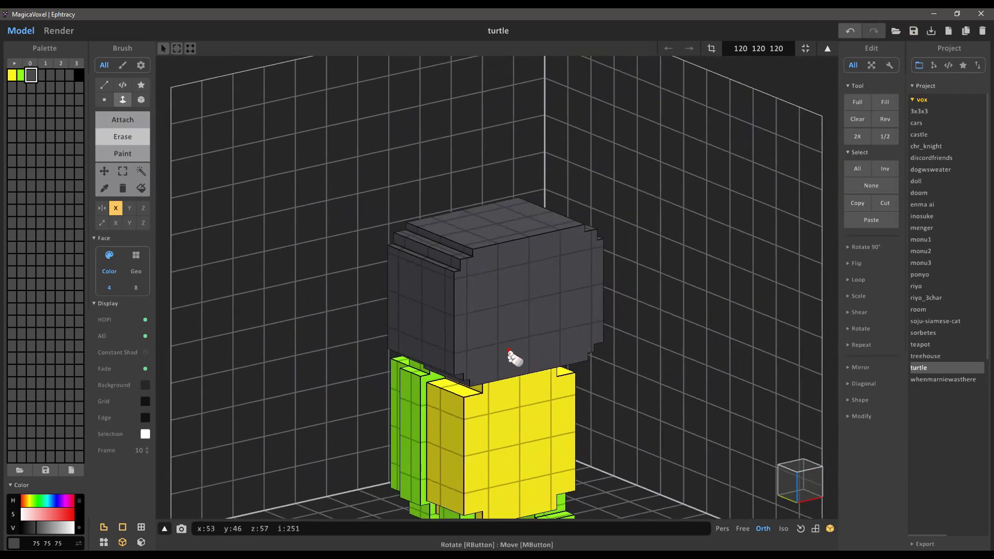
# Select the entire grey head by colour region and recolour it with the light green palette colour.
pyautogui.moveTo(509, 351); pyautogui.dragTo(502, 331, button='right')
pyautogui.scroll(-1, 502, 331)
pyautogui.press('w')
pyautogui.click(524, 294)
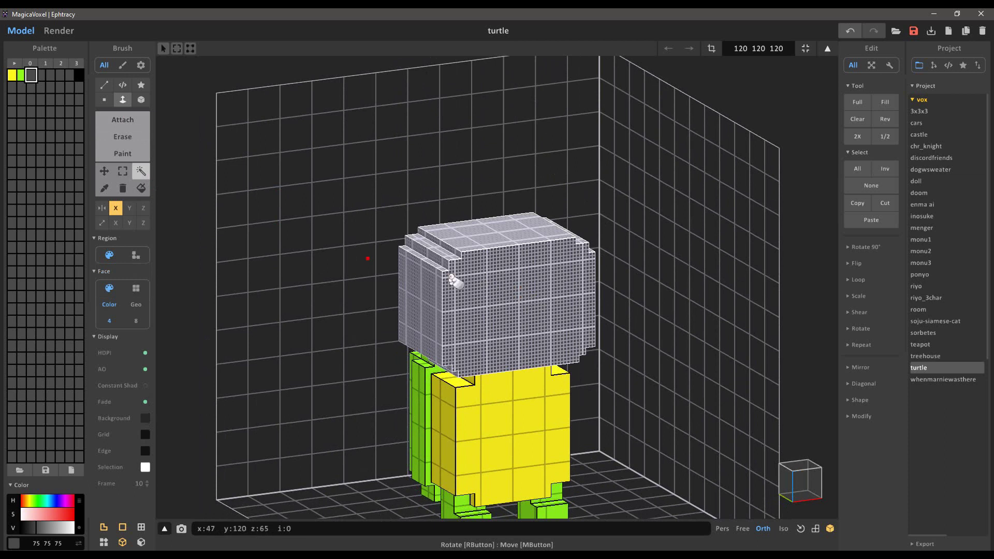
pyautogui.moveTo(265, 273); pyautogui.dragTo(230, 227, button='middle')
pyautogui.click(21, 75)
pyautogui.moveTo(498, 260); pyautogui.dragTo(476, 344, button='right')
pyautogui.scroll(3, 431, 323)
# Copy the light green into the third palette slot and darken that copy to 78 187 19.
pyautogui.moveTo(636, 342); pyautogui.dragTo(492, 357, button='right')
pyautogui.scroll(-3, 492, 357)
pyautogui.rightClick(31, 75)
pyautogui.click(69, 85)
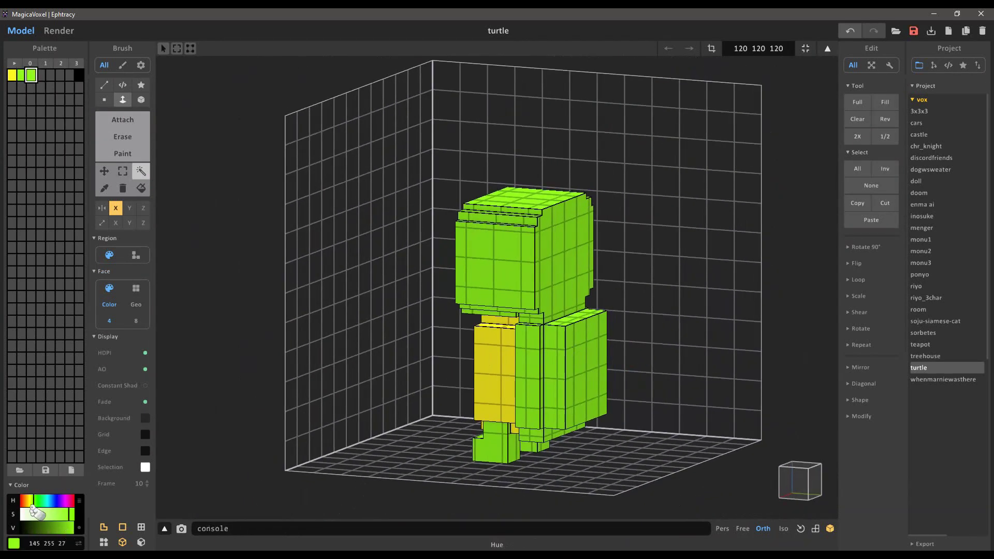
pyautogui.press('g')
pyautogui.scroll(3, 476, 302)
pyautogui.moveTo(478, 297)
pyautogui.mouseDown(button='right')
pyautogui.moveTo(409, 302)
pyautogui.moveTo(500, 316)
pyautogui.moveTo(442, 320)
pyautogui.mouseUp(button='right')
# Recolour the back shell dark green and erase a thin step around the yellow belly's front edge.
pyautogui.press('r')
pyautogui.press('b')
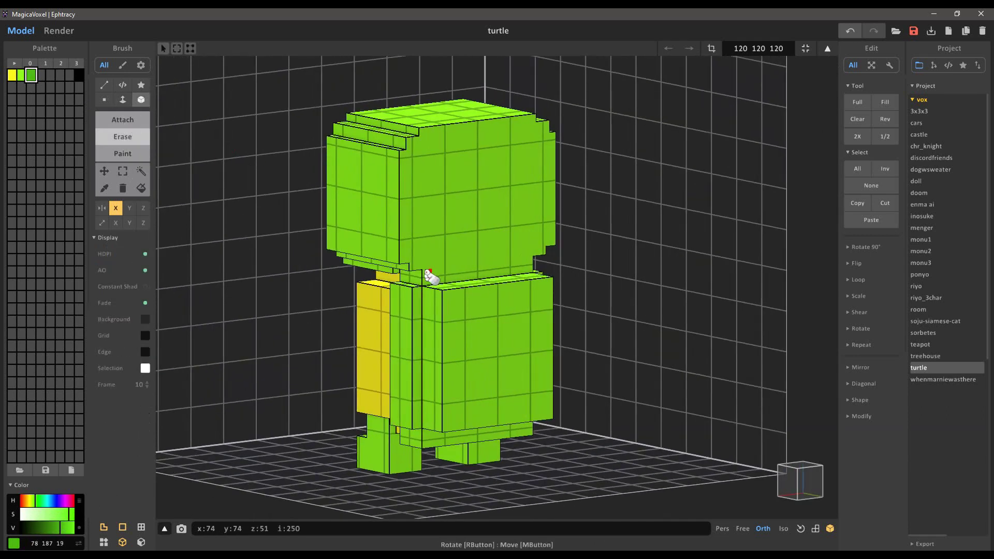
pyautogui.moveTo(489, 267)
pyautogui.mouseDown(button='right')
pyautogui.moveTo(501, 224)
pyautogui.moveTo(477, 210)
pyautogui.moveTo(507, 224)
pyautogui.moveTo(506, 238)
pyautogui.moveTo(473, 228)
pyautogui.moveTo(595, 337)
pyautogui.moveTo(589, 397)
pyautogui.moveTo(661, 346)
pyautogui.moveTo(629, 397)
pyautogui.moveTo(581, 331)
pyautogui.moveTo(564, 382)
pyautogui.moveTo(535, 368)
pyautogui.moveTo(533, 378)
pyautogui.moveTo(499, 377)
pyautogui.moveTo(533, 374)
pyautogui.mouseUp(button='right')
pyautogui.press('f')
pyautogui.scroll(5, 640, 399)
# Attach mirrored light green arm blocks to the upper sides of the body.
pyautogui.press('t')
pyautogui.click(645, 340)
pyautogui.hotkey('ctrl', 'z')
pyautogui.scroll(-2, 629, 397)
pyautogui.press('b')
# Erase a mirrored step from the upper outer part of both legs.
pyautogui.click(123, 100)
pyautogui.click(130, 135)
pyautogui.scroll(2, 582, 326)
pyautogui.click(582, 320)
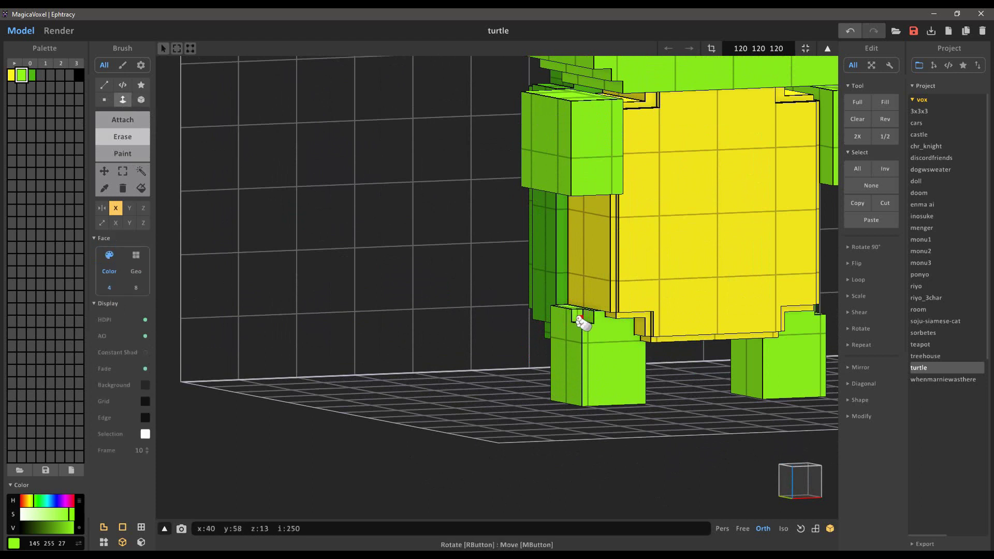
# Reshape both arms into slimmer blocks set back along the sides of the body.
pyautogui.moveTo(568, 317)
pyautogui.mouseDown(button='right')
pyautogui.moveTo(519, 375)
pyautogui.moveTo(561, 393)
pyautogui.mouseUp(button='right')
pyautogui.scroll(2, 562, 394)
pyautogui.click(135, 122)
pyautogui.scroll(-3, 642, 401)
pyautogui.moveTo(652, 406); pyautogui.dragTo(616, 395, button='right')
pyautogui.moveTo(564, 280); pyautogui.dragTo(645, 346, button='right')
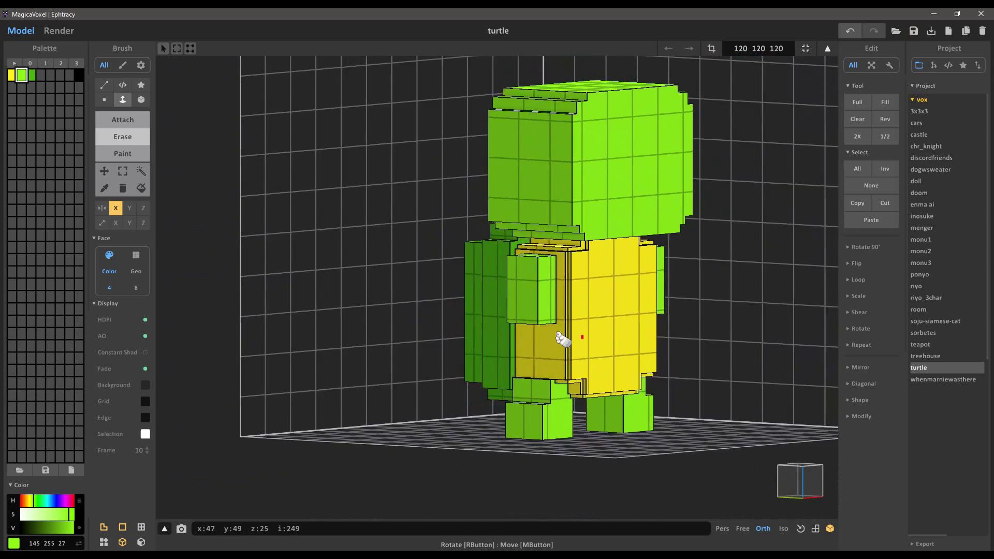
# Thicken the mirrored arms outward and cut a stepped shoulder into their upper outer edges.
pyautogui.click(140, 99)
pyautogui.click(131, 124)
pyautogui.click(122, 99)
pyautogui.click(529, 300)
pyautogui.click(549, 308)
pyautogui.scroll(6, 473, 243)
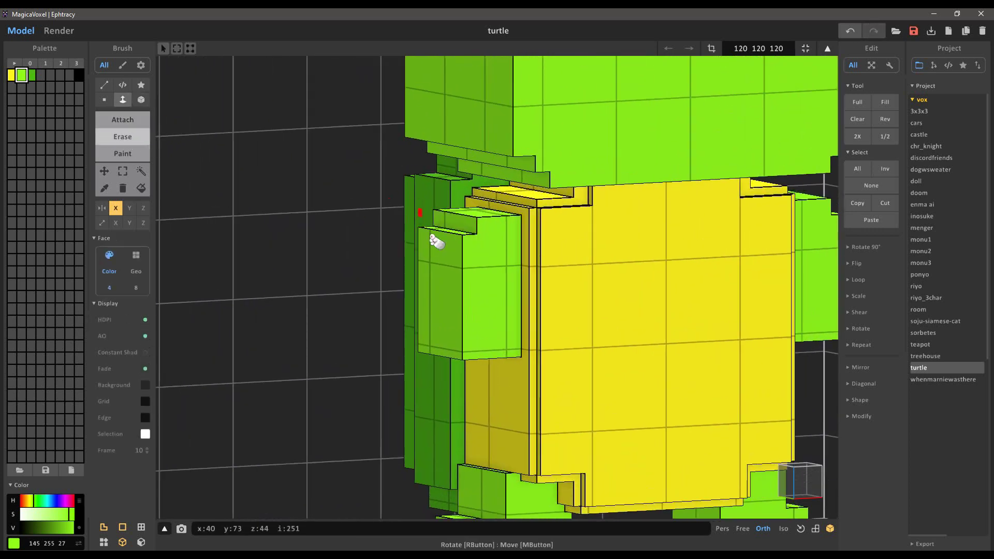
# Lengthen the mirrored arms by attaching light green voxel layers to their undersides.
pyautogui.scroll(-6, 420, 218)
pyautogui.moveTo(427, 304); pyautogui.dragTo(427, 282, button='right')
pyautogui.scroll(4, 428, 282)
pyautogui.click(141, 100)
pyautogui.click(131, 121)
pyautogui.click(123, 99)
pyautogui.click(522, 276)
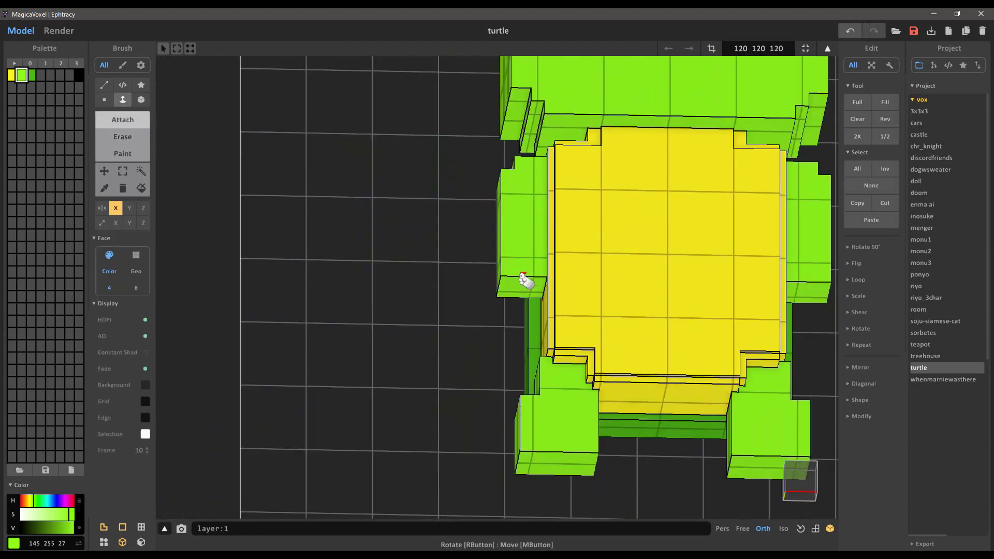
pyautogui.click(522, 276)
pyautogui.scroll(-4, 520, 280)
pyautogui.moveTo(520, 287); pyautogui.dragTo(510, 291, button='right')
pyautogui.scroll(3, 549, 404)
pyautogui.moveTo(592, 435); pyautogui.dragTo(647, 414, button='right')
pyautogui.scroll(4, 569, 290)
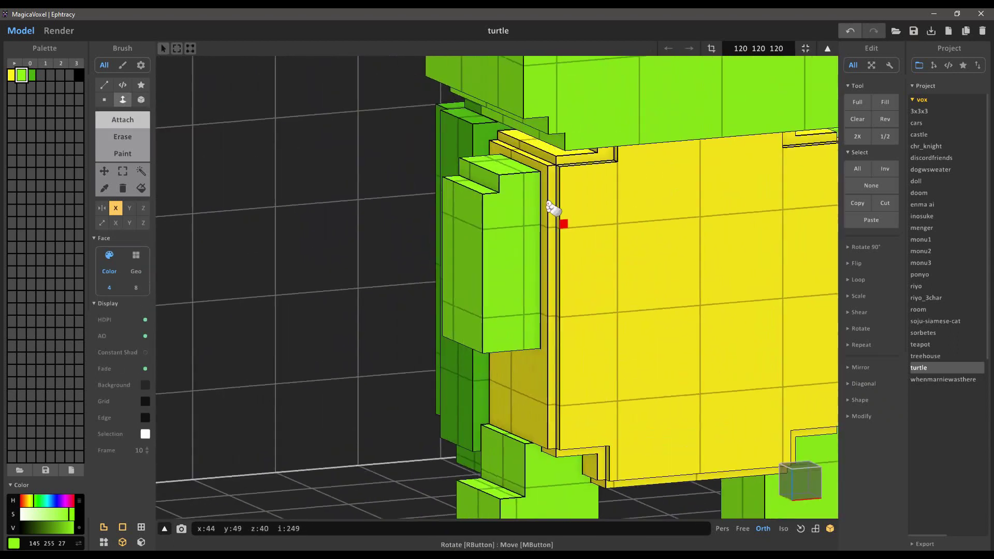
# Sample the belly's yellow and attach voxels along the body's upper edge beneath the head.
pyautogui.moveTo(562, 225); pyautogui.dragTo(576, 235, button='right')
pyautogui.keyDown('alt'); pyautogui.click(555, 199); pyautogui.keyUp('alt')
pyautogui.moveTo(535, 153); pyautogui.dragTo(524, 136, button='right')
pyautogui.moveTo(585, 138); pyautogui.dragTo(596, 150, button='right')
pyautogui.moveTo(611, 146); pyautogui.dragTo(585, 144)
pyautogui.moveTo(585, 144); pyautogui.dragTo(483, 309, button='right')
pyautogui.scroll(-4, 603, 238)
pyautogui.scroll(-2, 483, 309)
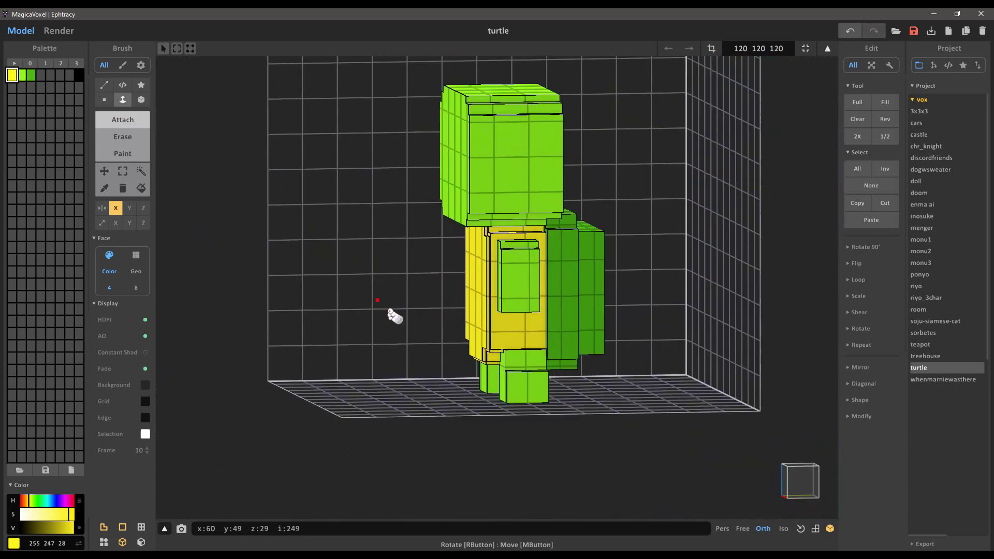
# Go through the turtle's green palette colours while checking the legs and body, and save the model.
pyautogui.click(31, 75)
pyautogui.moveTo(513, 352); pyautogui.dragTo(541, 357, button='right')
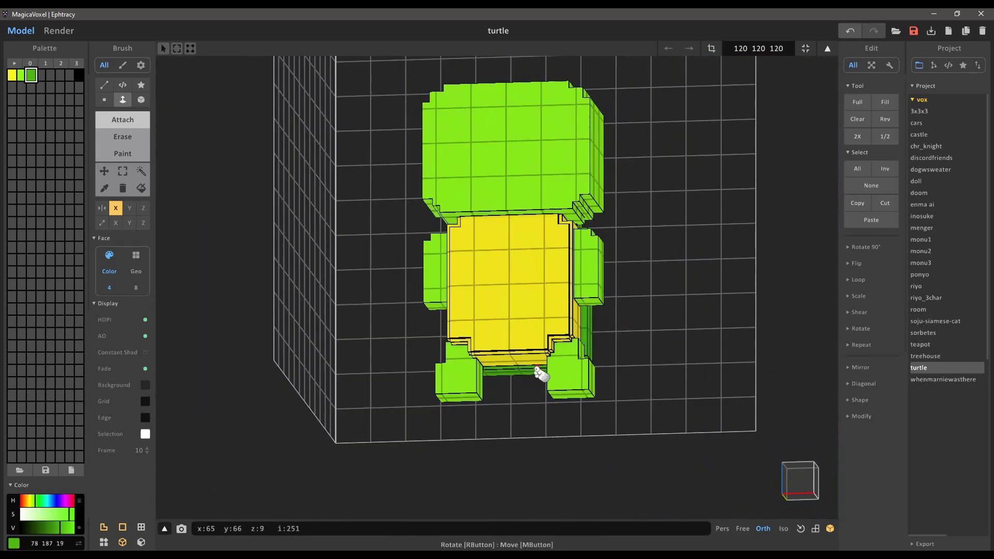
pyautogui.moveTo(528, 407); pyautogui.dragTo(609, 333, button='right')
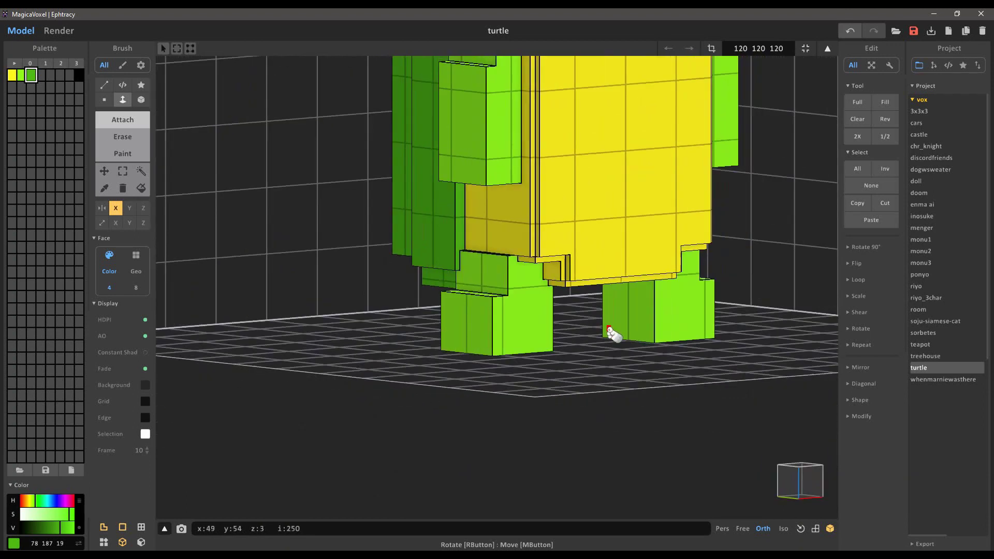
pyautogui.click(21, 75)
pyautogui.moveTo(527, 324); pyautogui.dragTo(394, 238, button='right')
pyautogui.keyDown('alt'); pyautogui.click(565, 349); pyautogui.keyUp('alt')
pyautogui.scroll(-4, 561, 296)
pyautogui.hotkey('ctrl', 's')
# Review the light green and yellow palette colours on the model and preview the turtle in render mode.
pyautogui.scroll(4, 497, 309)
pyautogui.click(112, 123)
pyautogui.click(22, 75)
pyautogui.moveTo(616, 310)
pyautogui.mouseDown(button='right')
pyautogui.moveTo(623, 377)
pyautogui.moveTo(597, 340)
pyautogui.moveTo(534, 364)
pyautogui.moveTo(497, 346)
pyautogui.mouseUp(button='right')
pyautogui.scroll(-5, 597, 339)
pyautogui.click(11, 75)
pyautogui.moveTo(494, 313)
pyautogui.mouseDown(button='right')
pyautogui.moveTo(436, 305)
pyautogui.moveTo(400, 285)
pyautogui.moveTo(497, 310)
pyautogui.mouseUp(button='right')
pyautogui.scroll(-4, 454, 247)
pyautogui.moveTo(454, 247); pyautogui.dragTo(432, 252, button='middle')
pyautogui.scroll(4, 432, 252)
pyautogui.click(58, 31)
pyautogui.moveTo(517, 332); pyautogui.dragTo(533, 346, button='right')
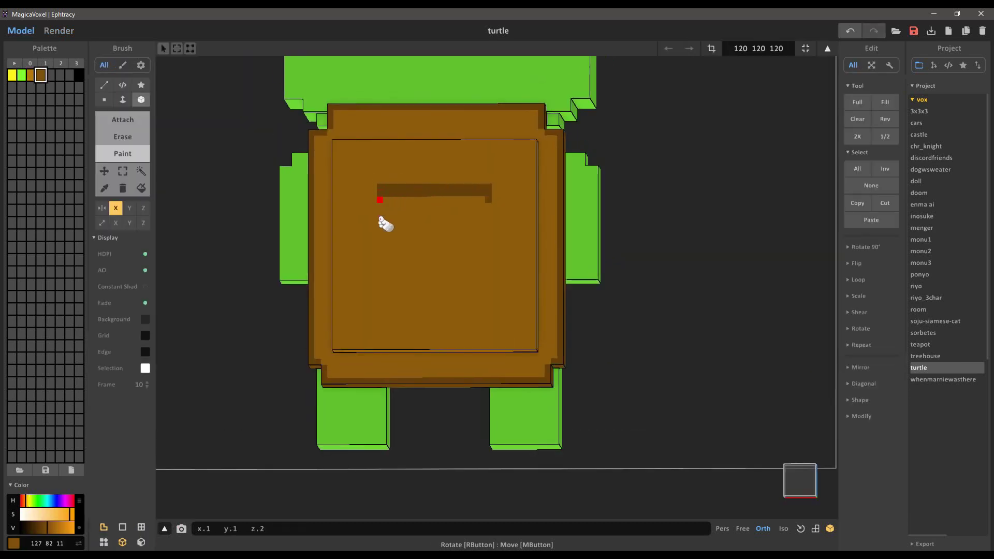
# Paint the mirrored sides and lower edge of a dark brown square outline in the middle of the shell.
pyautogui.moveTo(380, 202); pyautogui.dragTo(387, 280)
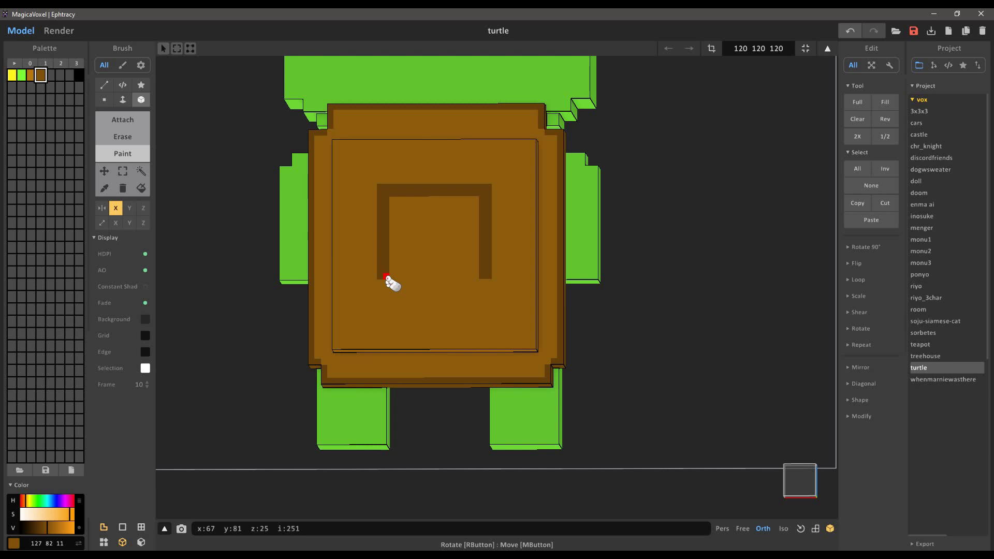
pyautogui.moveTo(422, 286); pyautogui.dragTo(436, 289)
pyautogui.moveTo(425, 266); pyautogui.dragTo(431, 273, button='right')
pyautogui.hotkey('ctrl', 'z')
pyautogui.moveTo(393, 301); pyautogui.dragTo(448, 308)
# Repaint the square outline's corners in the lighter shell brown so its four sides are separated.
pyautogui.moveTo(455, 222); pyautogui.dragTo(437, 241, button='right')
pyautogui.scroll(3, 437, 242)
pyautogui.click(31, 76)
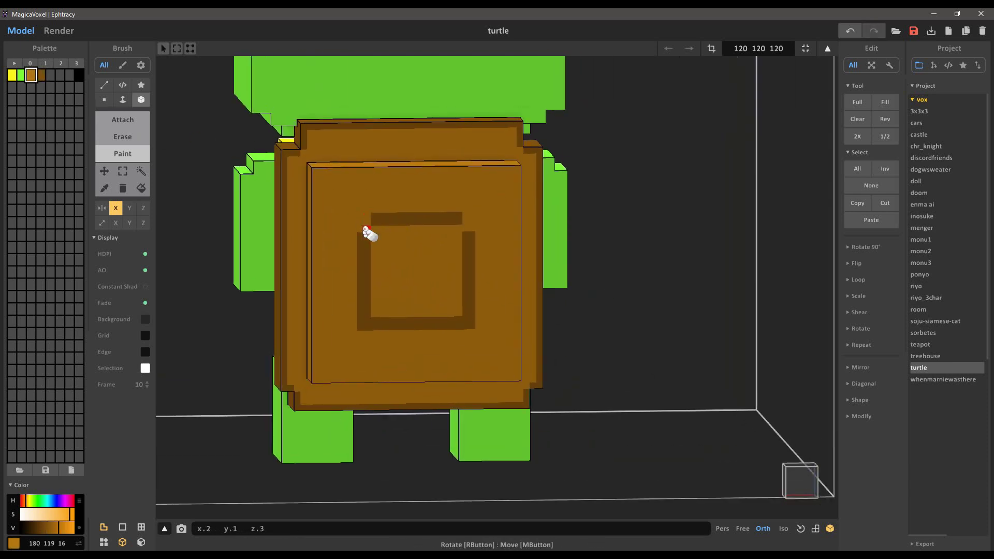
pyautogui.click(364, 324)
pyautogui.moveTo(364, 323)
pyautogui.mouseDown(button='right')
pyautogui.moveTo(377, 248)
pyautogui.moveTo(356, 241)
pyautogui.mouseUp(button='right')
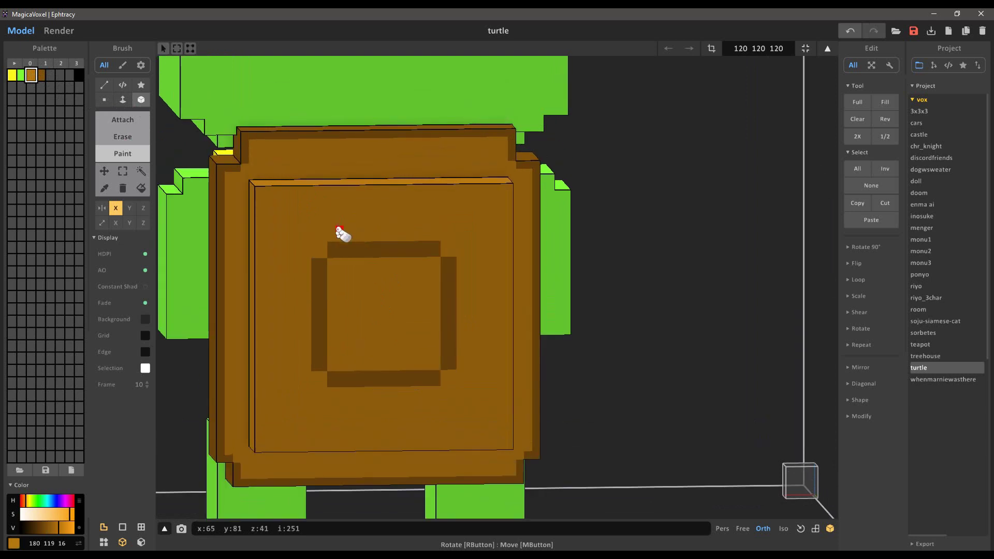
pyautogui.scroll(3, 341, 234)
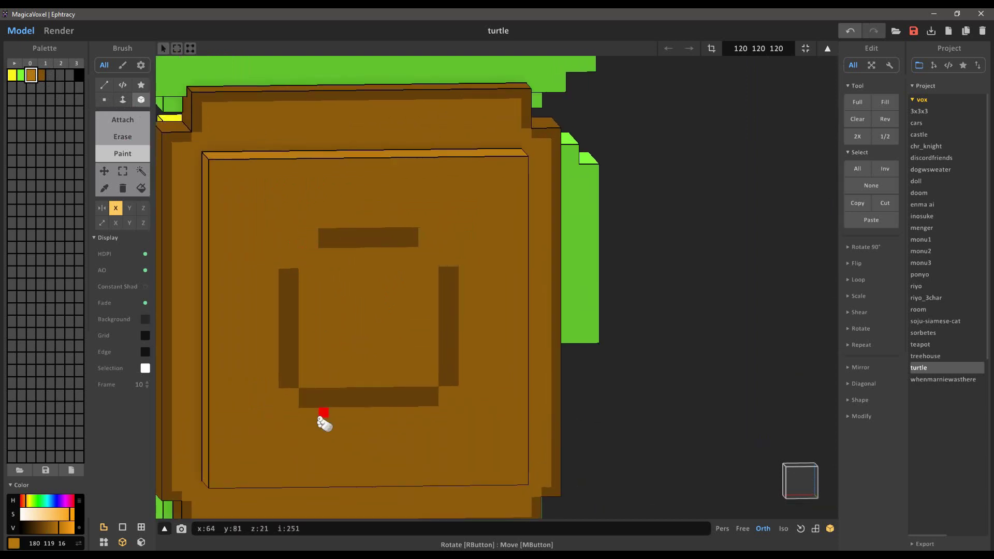
# Paint mirrored dark brown corner voxels that join the four sides into an octagonal outline.
pyautogui.click(41, 75)
pyautogui.click(303, 252)
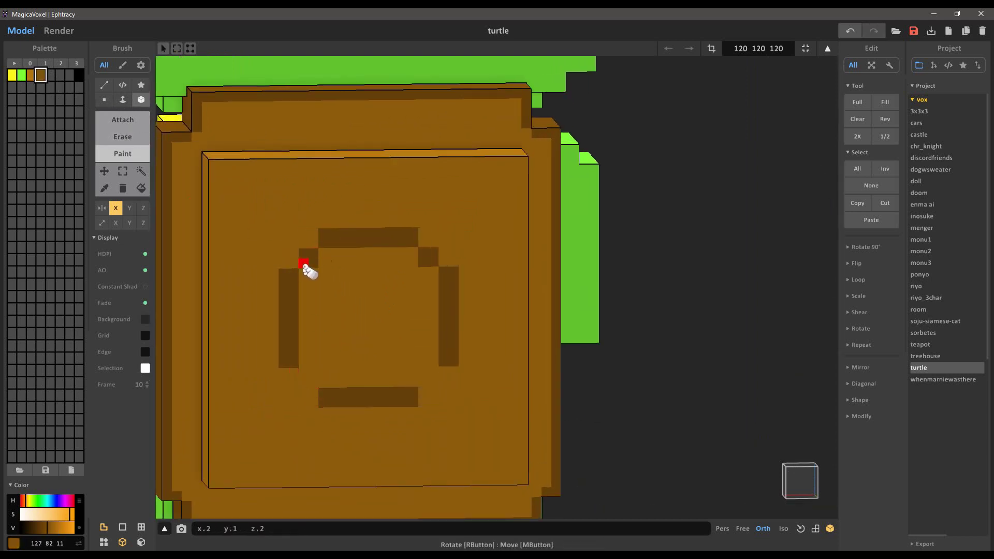
pyautogui.click(306, 375)
pyautogui.scroll(-2, 357, 304)
pyautogui.scroll(2, 357, 303)
# Extend the dark brown pattern above the octagon with a second cell outline reaching the shell's upper rim.
pyautogui.moveTo(355, 272); pyautogui.dragTo(357, 301, button='middle')
pyautogui.moveTo(289, 244); pyautogui.dragTo(282, 185)
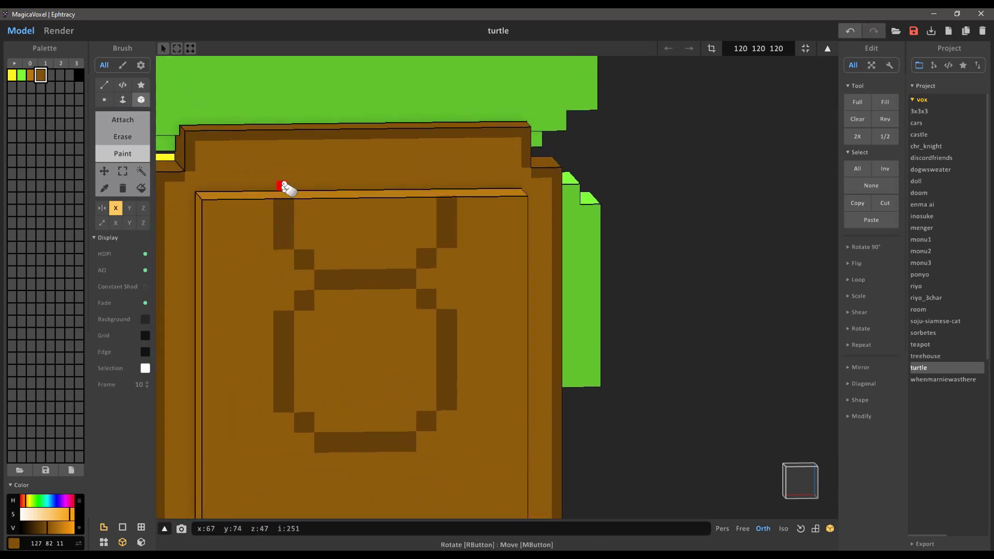
pyautogui.click(283, 196)
pyautogui.moveTo(286, 199); pyautogui.dragTo(292, 187, button='right')
pyautogui.click(304, 197)
pyautogui.moveTo(322, 176); pyautogui.dragTo(409, 177)
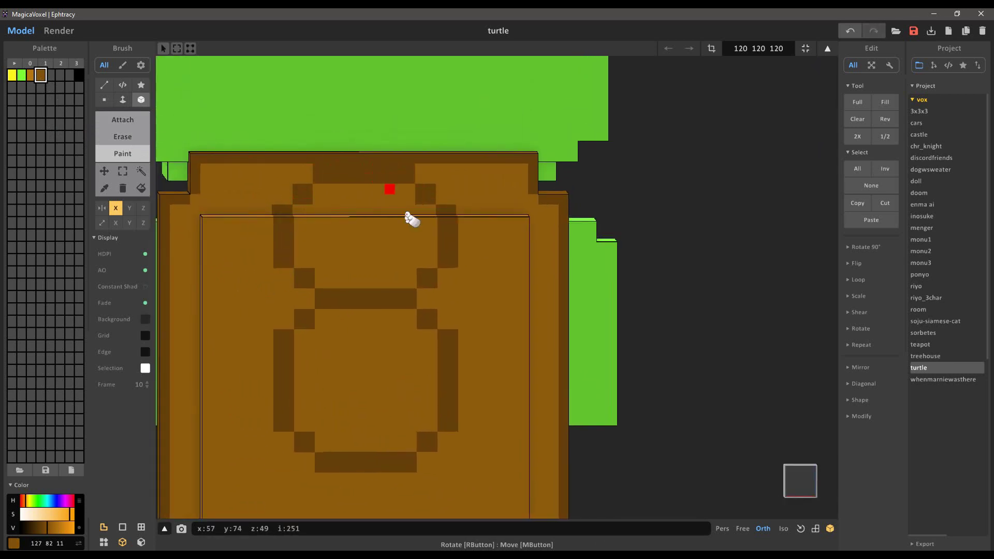
# Paint a matching dark brown cell outline below the octagon down to the shell's lower rim, and save the model.
pyautogui.scroll(-1, 373, 362)
pyautogui.moveTo(370, 409); pyautogui.dragTo(357, 230, button='middle')
pyautogui.click(304, 297)
pyautogui.moveTo(284, 308); pyautogui.dragTo(279, 352)
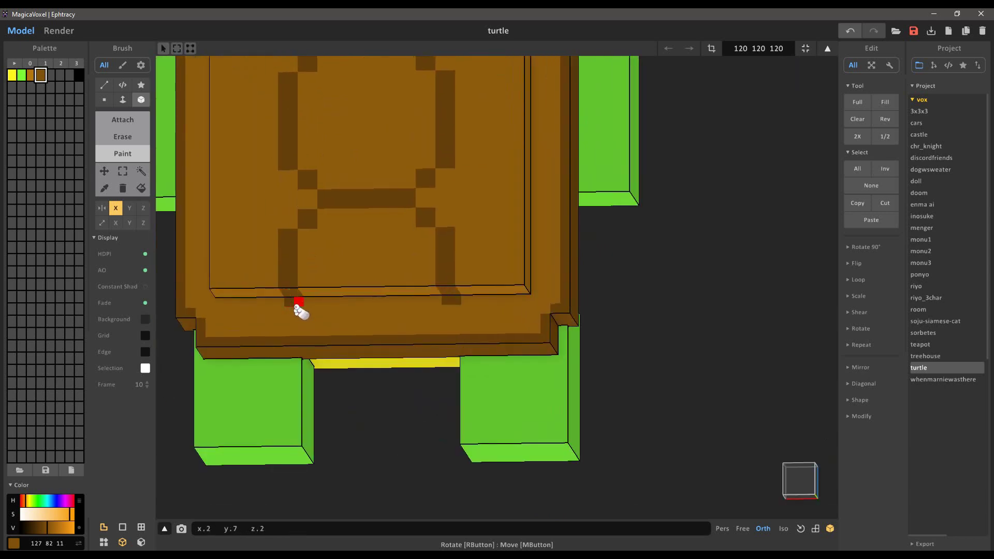
pyautogui.moveTo(296, 308); pyautogui.dragTo(301, 317, button='right')
pyautogui.click(314, 310)
pyautogui.moveTo(319, 316); pyautogui.dragTo(373, 325)
pyautogui.scroll(-5, 409, 217)
pyautogui.moveTo(409, 218)
pyautogui.mouseDown(button='right')
pyautogui.moveTo(426, 241)
pyautogui.moveTo(402, 253)
pyautogui.mouseUp(button='right')
pyautogui.hotkey('ctrl', 's')
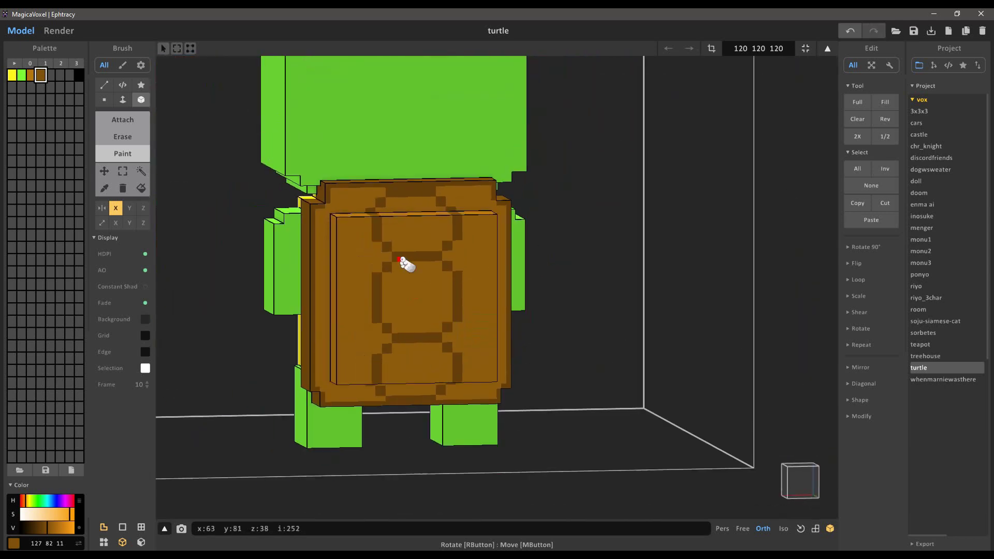
# Paint dark brown branches from the upper pattern junctions out to the shell's side rims, and save the model.
pyautogui.scroll(4, 402, 253)
pyautogui.moveTo(401, 253); pyautogui.dragTo(380, 284, button='middle')
pyautogui.scroll(2, 380, 264)
pyautogui.hotkey('ctrl', 'z')
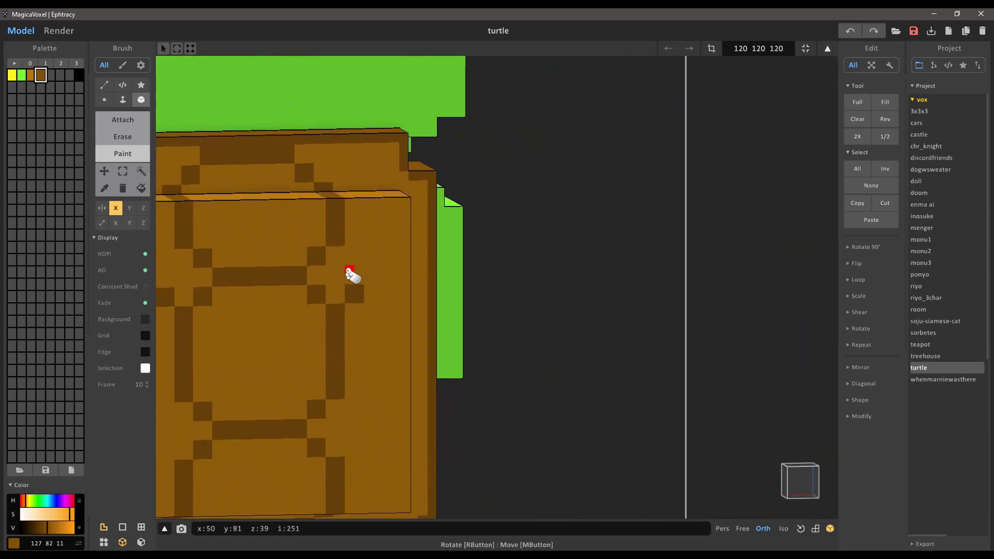
pyautogui.moveTo(366, 260); pyautogui.dragTo(416, 236, button='right')
pyautogui.moveTo(338, 201); pyautogui.dragTo(381, 190)
pyautogui.scroll(-4, 306, 311)
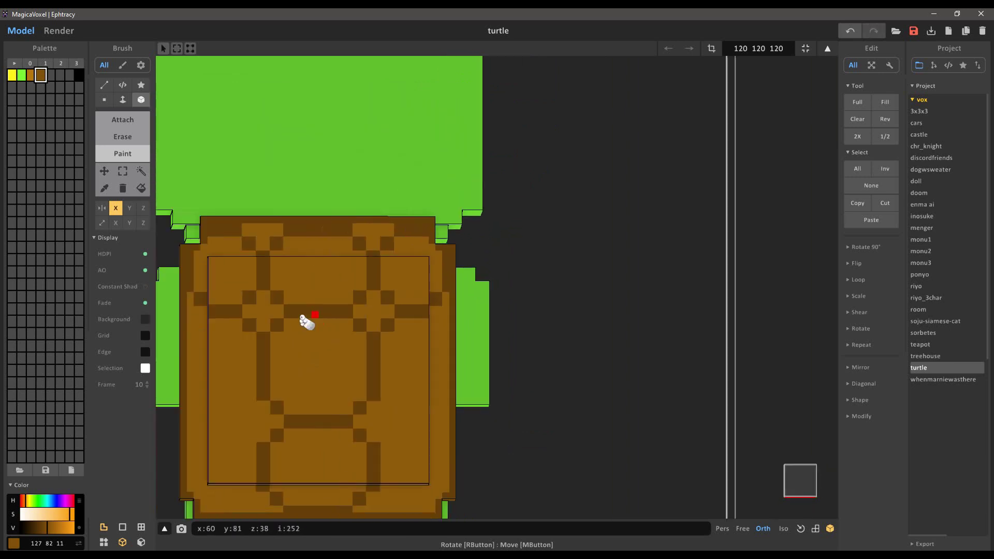
pyautogui.moveTo(302, 313); pyautogui.dragTo(414, 265, button='middle')
pyautogui.scroll(4, 413, 264)
pyautogui.hotkey('ctrl', 's')
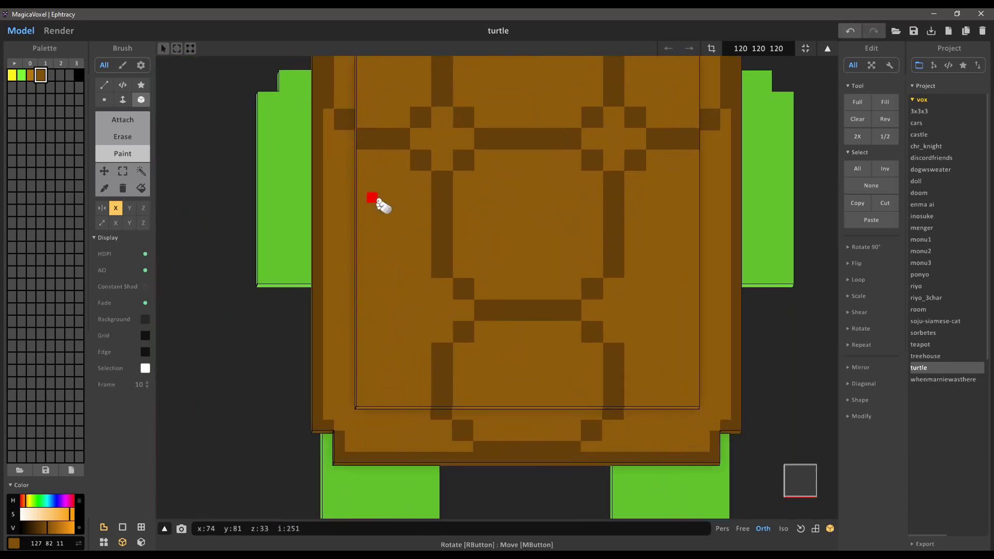
# Paint matching dark brown branches from the lower pattern junctions to the shell's side and lower rims.
pyautogui.scroll(-3, 373, 258)
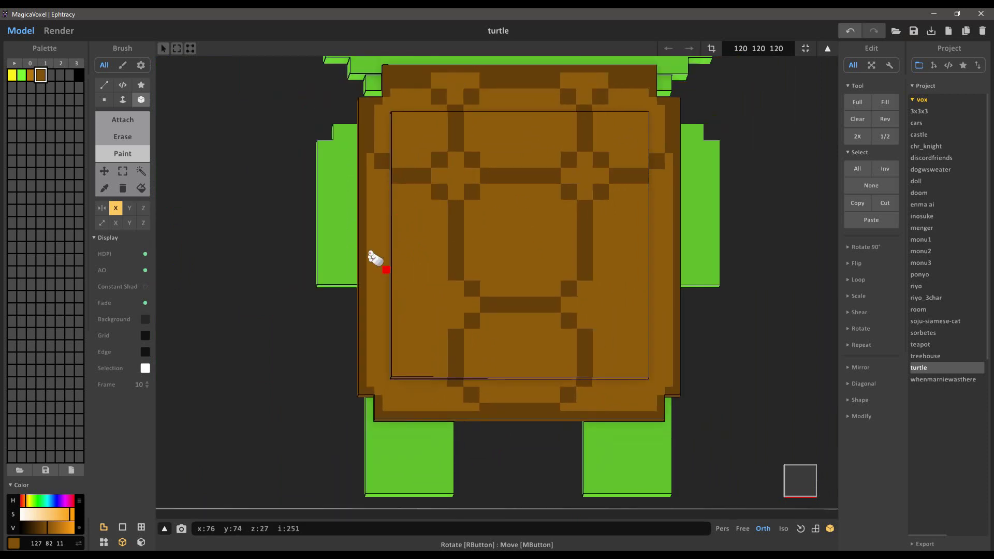
pyautogui.scroll(3, 378, 184)
pyautogui.moveTo(361, 226); pyautogui.dragTo(383, 279, button='right')
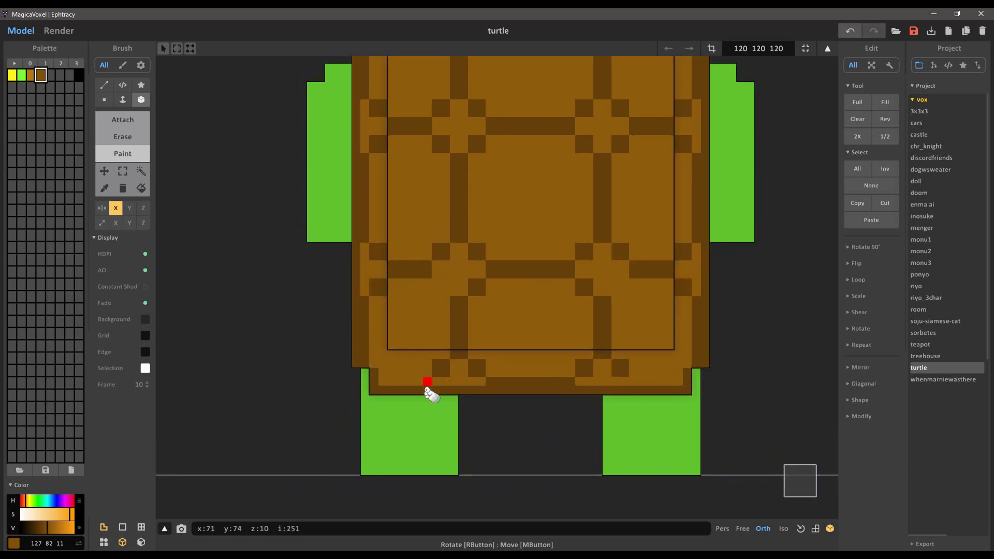
pyautogui.moveTo(439, 290); pyautogui.dragTo(433, 355, button='right')
pyautogui.scroll(5, 417, 259)
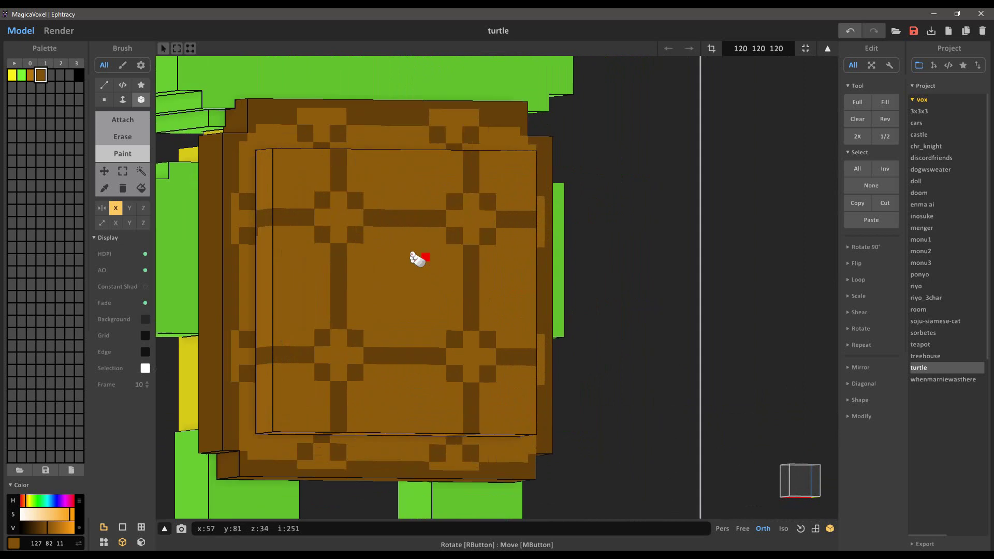
# Examine the patterned shell from several angles, including a brief render preview.
pyautogui.scroll(-1, 383, 326)
pyautogui.scroll(-3, 385, 305)
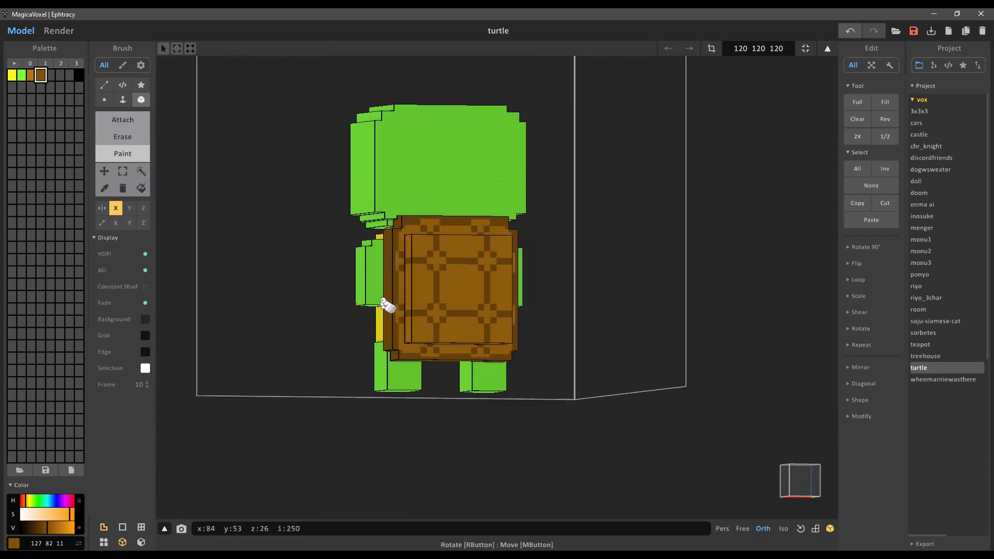
pyautogui.scroll(1, 458, 271)
pyautogui.scroll(-3, 460, 270)
pyautogui.moveTo(476, 269)
pyautogui.mouseDown(button='right')
pyautogui.moveTo(576, 248)
pyautogui.moveTo(542, 297)
pyautogui.moveTo(532, 353)
pyautogui.moveTo(609, 326)
pyautogui.moveTo(562, 348)
pyautogui.mouseUp(button='right')
pyautogui.press('Tab')
pyautogui.press('Tab')
pyautogui.scroll(1, 404, 329)
# Sample the shell's base brown, set it to RGB 170, 110, 15 and check it in render mode.
pyautogui.keyDown('alt'); pyautogui.click(404, 329); pyautogui.keyUp('alt')
pyautogui.click(65, 28)
pyautogui.moveTo(373, 315); pyautogui.dragTo(399, 292, button='middle')
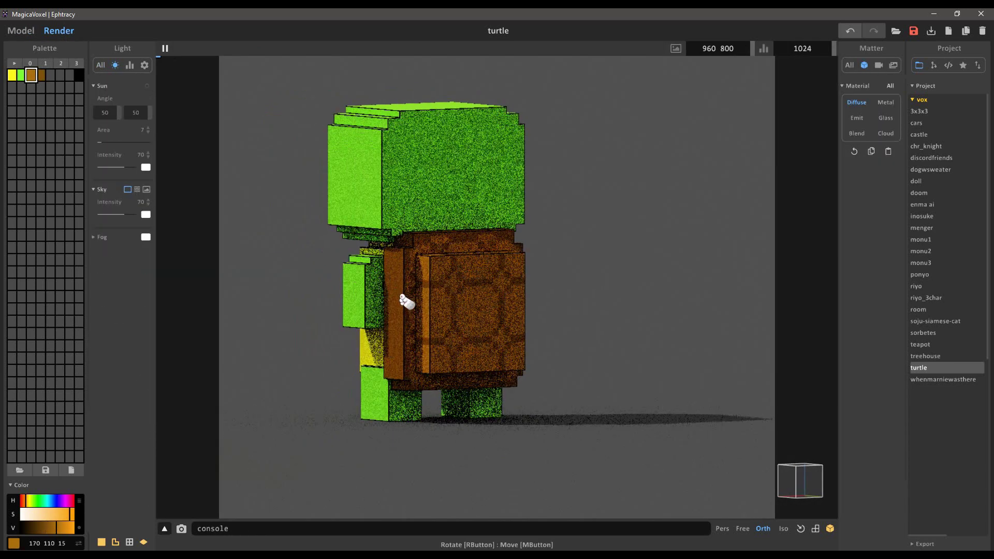
pyautogui.click(14, 32)
pyautogui.moveTo(479, 282); pyautogui.dragTo(412, 263, button='right')
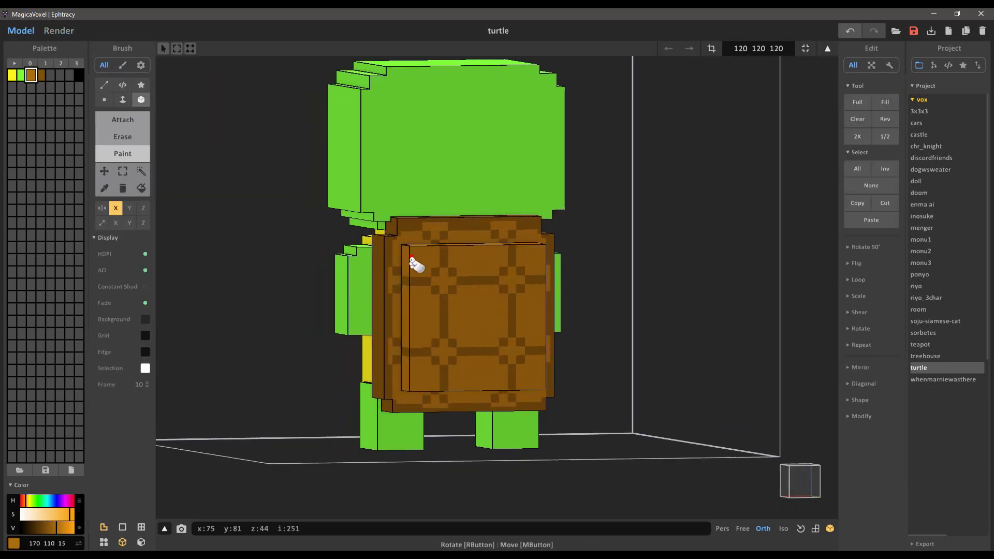
pyautogui.moveTo(499, 324); pyautogui.dragTo(436, 282, button='right')
# Copy the shell's brown into a free palette slot and set it to RGB 158, 100, 14.
pyautogui.rightClick(46, 94)
pyautogui.click(45, 93)
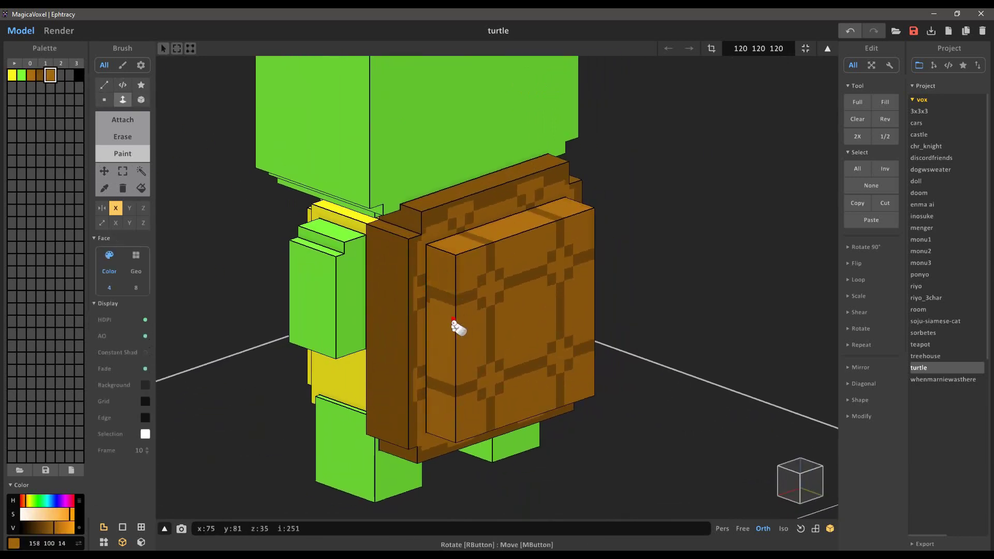
pyautogui.moveTo(571, 216); pyautogui.dragTo(547, 336, button='right')
pyautogui.hotkey('ctrl', 'z')
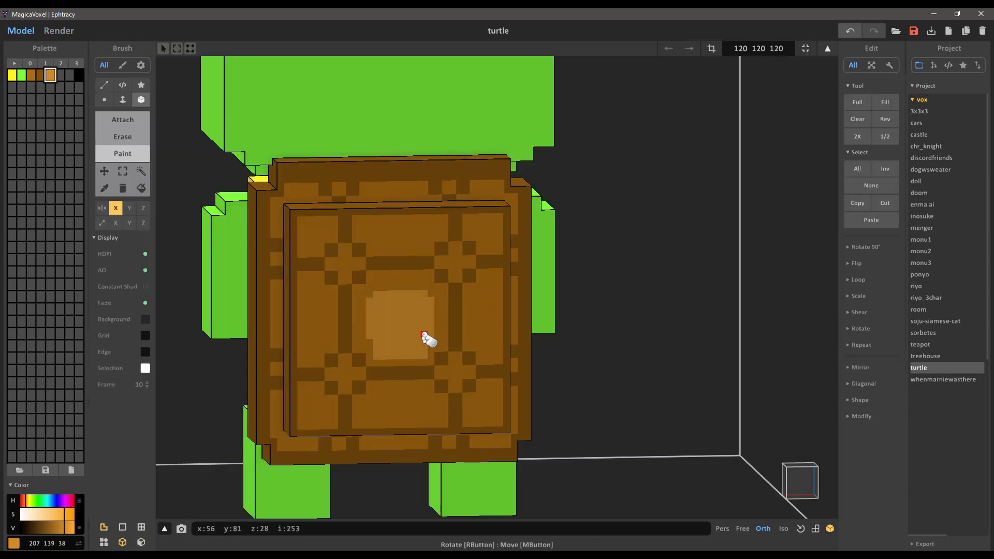
# Paint light brown (207, 139, 38) highlight strips and specks on the shell's middle row of panels.
pyautogui.scroll(3, 479, 247)
pyautogui.moveTo(475, 233); pyautogui.dragTo(496, 295)
pyautogui.click(476, 316)
pyautogui.scroll(3, 481, 253)
pyautogui.moveTo(317, 201)
pyautogui.mouseDown()
pyautogui.moveTo(318, 241)
pyautogui.moveTo(306, 240)
pyautogui.mouseUp()
pyautogui.click(306, 264)
pyautogui.scroll(-2, 428, 345)
pyautogui.moveTo(608, 243); pyautogui.dragTo(617, 226)
pyautogui.scroll(-2, 606, 223)
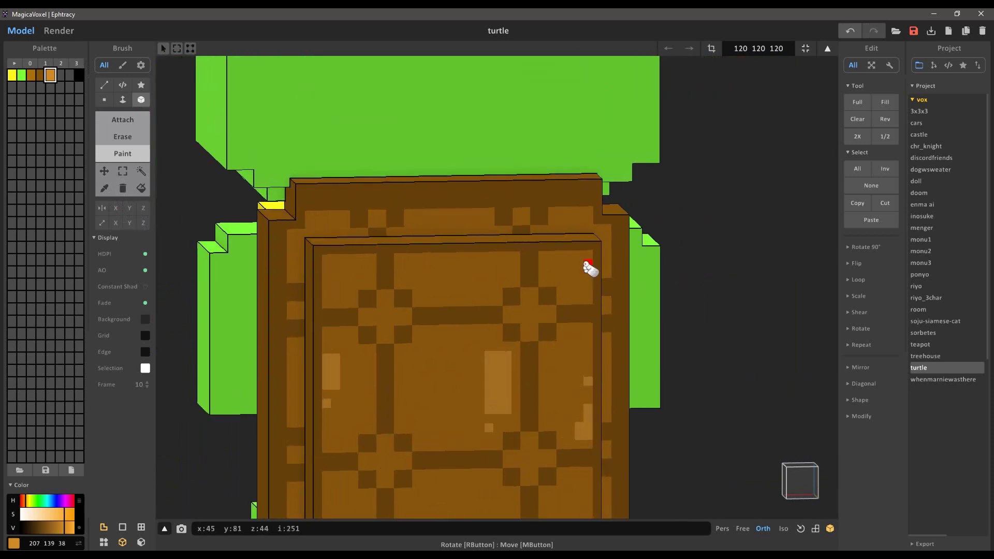
# Paint light brown highlights in the shell's upper right and lower left corner panels.
pyautogui.scroll(1, 607, 266)
pyautogui.scroll(-3, 581, 285)
pyautogui.scroll(4, 587, 131)
pyautogui.scroll(1, 595, 97)
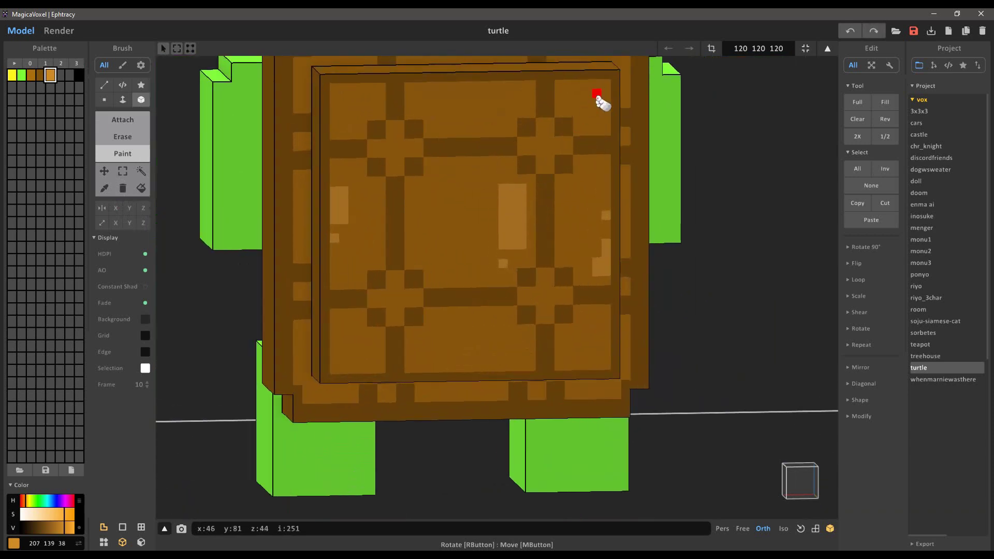
pyautogui.moveTo(594, 98); pyautogui.dragTo(450, 249, button='middle')
pyautogui.scroll(3, 449, 232)
pyautogui.moveTo(444, 223); pyautogui.dragTo(444, 243)
pyautogui.scroll(-3, 443, 258)
pyautogui.moveTo(254, 497); pyautogui.dragTo(358, 287, button='middle')
pyautogui.scroll(1, 331, 274)
pyautogui.moveTo(316, 258); pyautogui.dragTo(307, 249)
pyautogui.click(309, 231)
pyautogui.scroll(-4, 310, 234)
pyautogui.moveTo(311, 234); pyautogui.dragTo(333, 233, button='right')
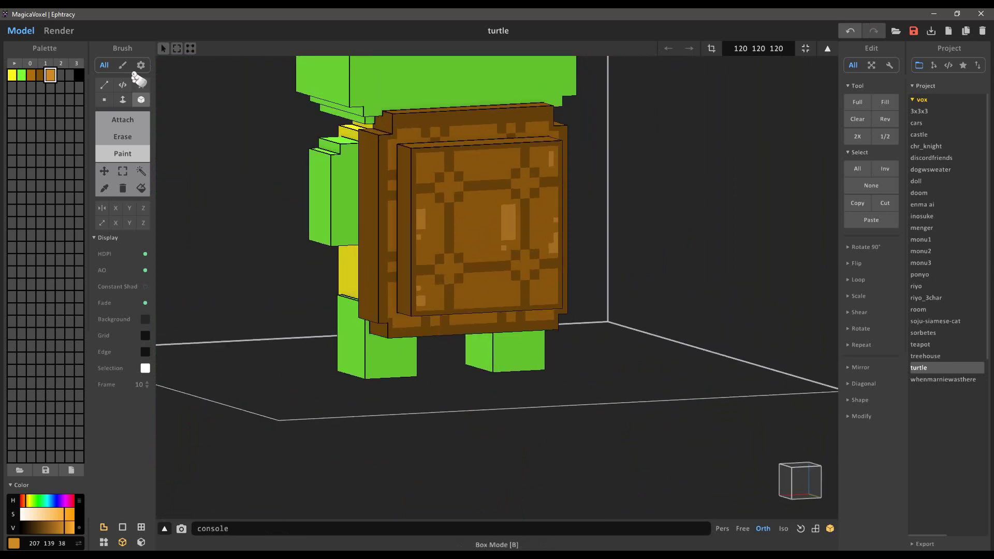
# Preview the highlighted shell in render mode, check it from both sides and save the model.
pyautogui.click(59, 31)
pyautogui.moveTo(488, 285); pyautogui.dragTo(461, 335, button='middle')
pyautogui.press('Tab')
pyautogui.scroll(4, 432, 231)
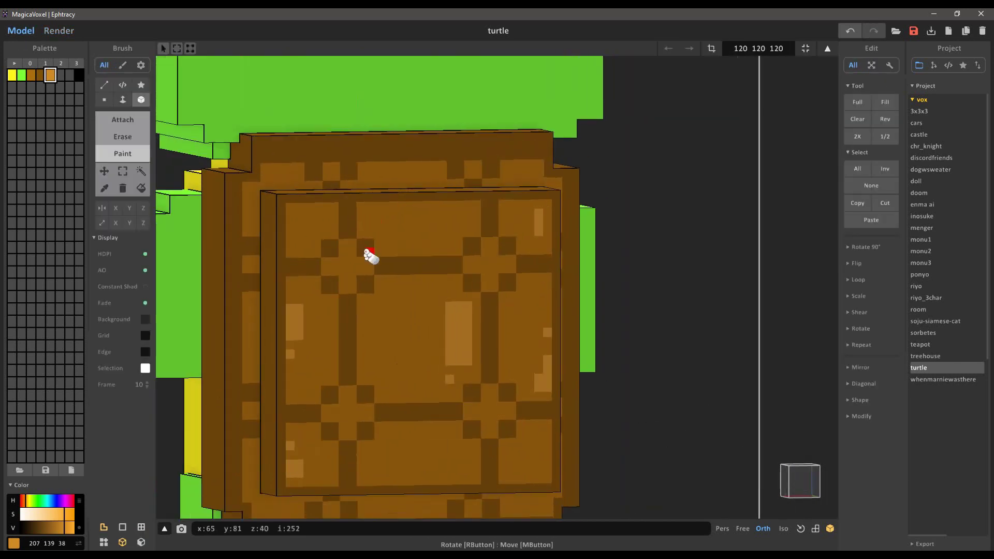
pyautogui.scroll(-3, 561, 312)
pyautogui.moveTo(554, 309); pyautogui.dragTo(508, 384, button='right')
pyautogui.scroll(4, 508, 385)
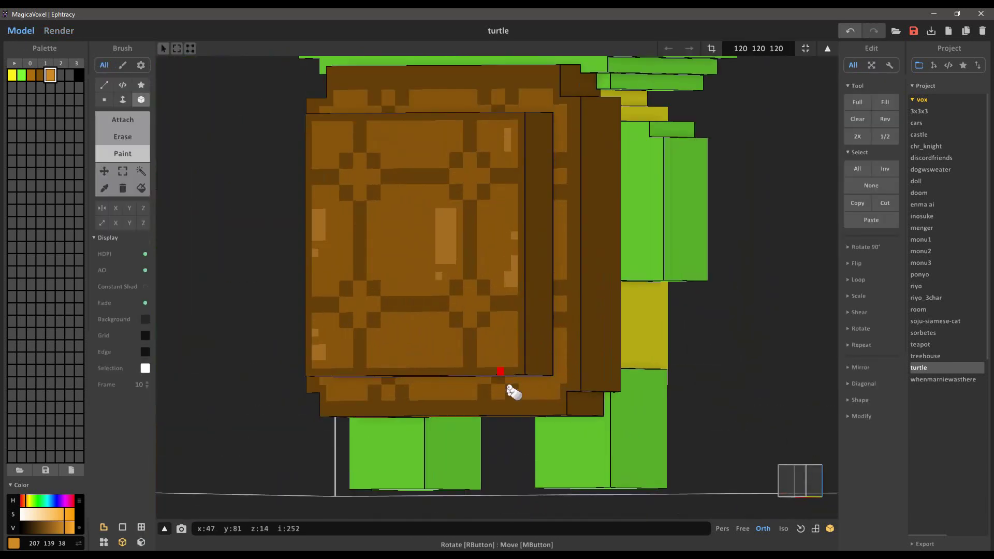
pyautogui.moveTo(508, 386); pyautogui.dragTo(508, 403, button='middle')
pyautogui.hotkey('ctrl', 's')
# Copy the light green into the palette slot below it and change it to a moss green of RGB 134, 153, 32.
pyautogui.rightClick(22, 75)
pyautogui.click(35, 84)
pyautogui.rightClick(23, 87)
pyautogui.click(61, 96)
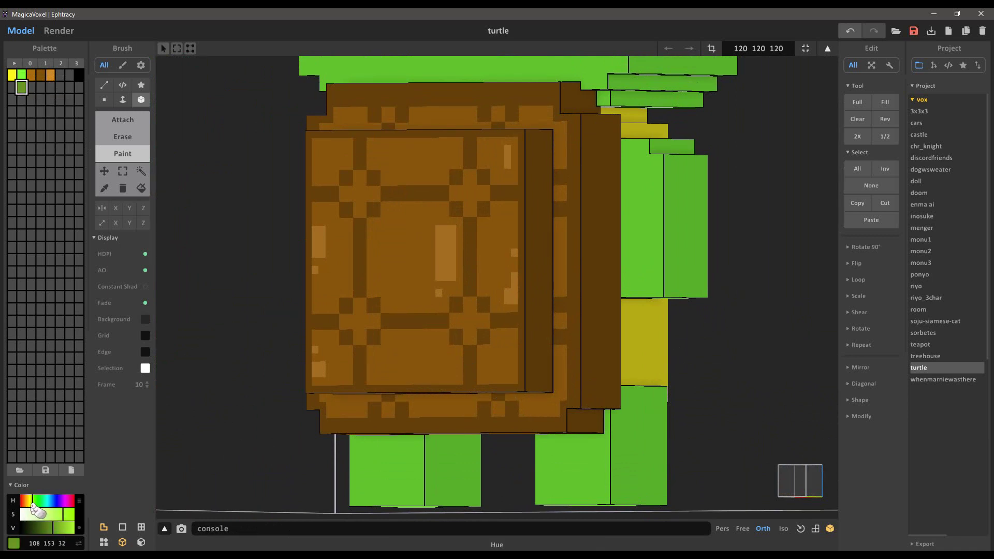
pyautogui.moveTo(32, 504); pyautogui.dragTo(31, 503)
pyautogui.moveTo(500, 365); pyautogui.dragTo(473, 348, button='middle')
pyautogui.scroll(2, 485, 269)
pyautogui.moveTo(485, 269)
pyautogui.mouseDown(button='right')
pyautogui.moveTo(348, 363)
pyautogui.moveTo(512, 318)
pyautogui.mouseUp(button='right')
pyautogui.scroll(-2, 513, 319)
pyautogui.scroll(1, 445, 311)
pyautogui.moveTo(368, 287); pyautogui.dragTo(368, 297)
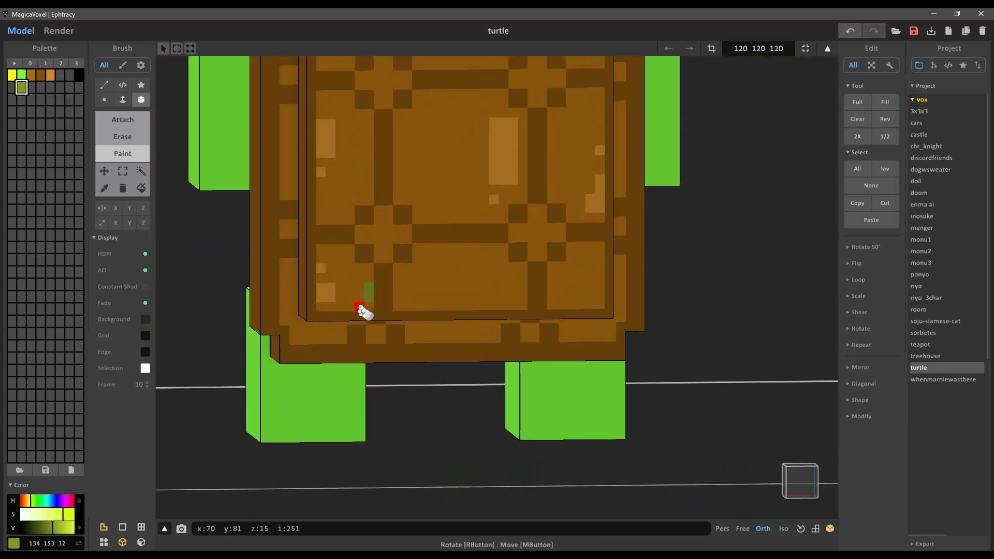
pyautogui.hotkey('ctrl', 'z')
# Paint small irregular moss green patches across the shell's panels and rim.
pyautogui.scroll(-3, 393, 311)
pyautogui.moveTo(523, 331); pyautogui.dragTo(501, 314, button='right')
pyautogui.scroll(4, 503, 315)
pyautogui.moveTo(562, 294); pyautogui.dragTo(543, 237, button='middle')
pyautogui.click(552, 249)
pyautogui.scroll(-3, 518, 249)
pyautogui.moveTo(401, 235)
pyautogui.mouseDown(button='right')
pyautogui.moveTo(442, 253)
pyautogui.moveTo(439, 272)
pyautogui.mouseUp(button='right')
pyautogui.moveTo(463, 289); pyautogui.dragTo(464, 299)
# Pick the shell's dark brown, darken it to RGB 90, 57, 7 and paint small dark specks on the shell's side edge.
pyautogui.keyDown('alt'); pyautogui.click(517, 240); pyautogui.keyUp('alt')
pyautogui.moveTo(518, 240); pyautogui.dragTo(458, 298, button='right')
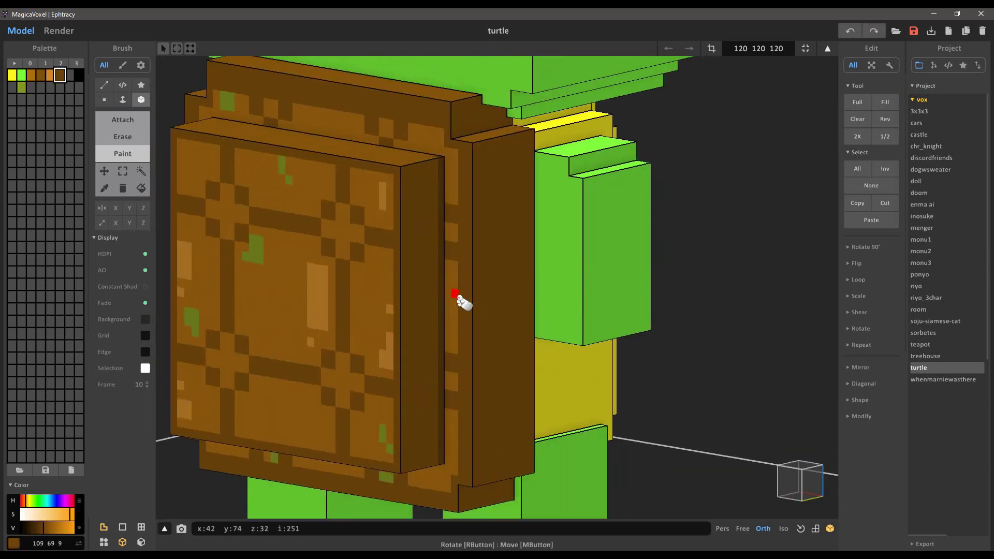
pyautogui.moveTo(535, 339); pyautogui.dragTo(499, 341, button='right')
pyautogui.moveTo(494, 341); pyautogui.dragTo(482, 344)
pyautogui.moveTo(489, 344); pyautogui.dragTo(503, 352, button='right')
pyautogui.scroll(3, 511, 322)
pyautogui.moveTo(510, 259); pyautogui.dragTo(496, 336, button='middle')
pyautogui.moveTo(445, 220); pyautogui.dragTo(451, 227)
# Paint more of the darkest brown specks along the shell's top edges and its opposite side.
pyautogui.scroll(-4, 455, 259)
pyautogui.moveTo(463, 363)
pyautogui.mouseDown(button='right')
pyautogui.moveTo(472, 307)
pyautogui.moveTo(508, 370)
pyautogui.moveTo(370, 293)
pyautogui.moveTo(410, 355)
pyautogui.moveTo(269, 386)
pyautogui.moveTo(355, 262)
pyautogui.moveTo(339, 222)
pyautogui.mouseUp(button='right')
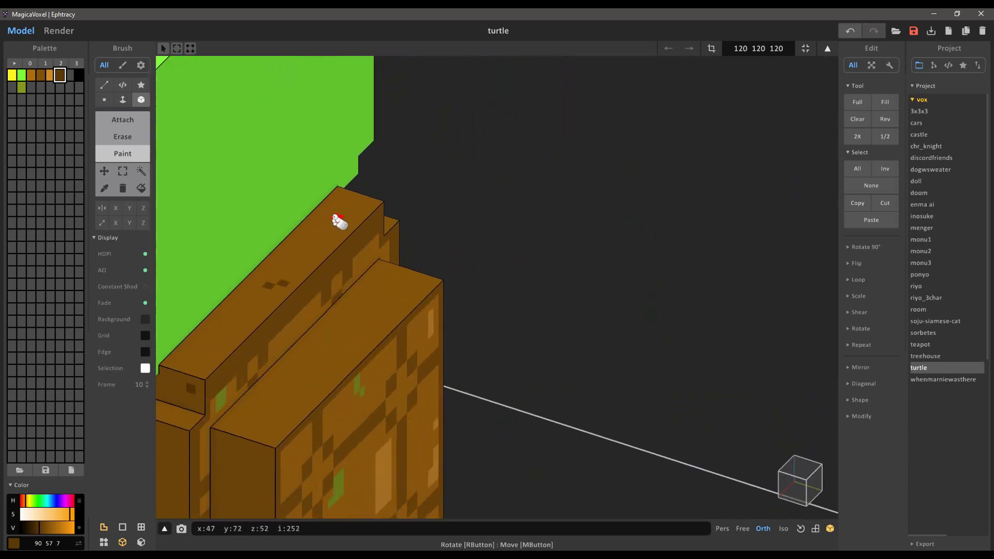
pyautogui.moveTo(365, 322); pyautogui.dragTo(415, 269, button='right')
pyautogui.scroll(-5, 483, 257)
pyautogui.scroll(3, 414, 268)
# Try a light orange speck of RGB 207, 139, 38 beside the dark specks on the shell's side edge.
pyautogui.click(50, 76)
pyautogui.scroll(3, 332, 305)
pyautogui.moveTo(315, 303); pyautogui.dragTo(344, 312, button='right')
pyautogui.hotkey('ctrl', 'z')
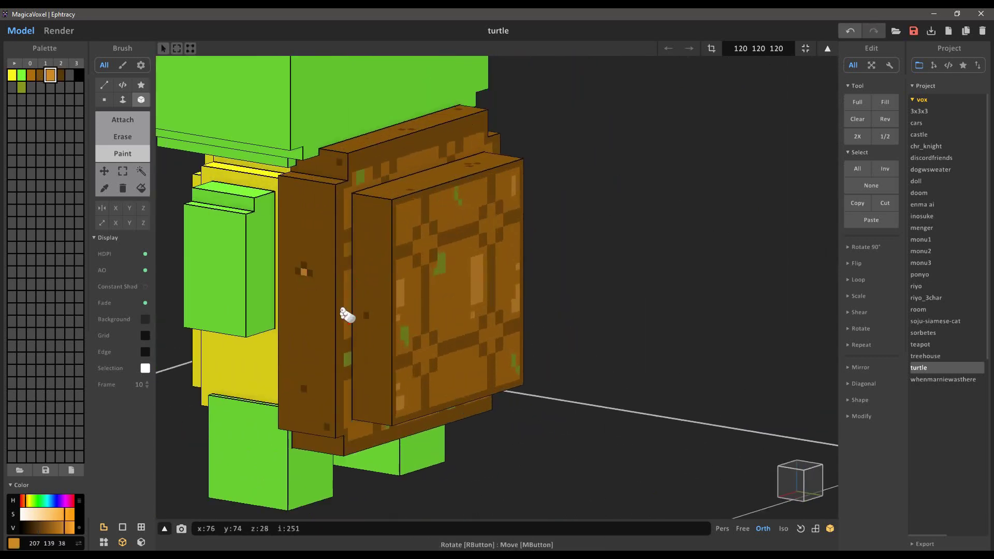
# Paint a few lighter brown specks of RGB 170, 110, 15 on the shell's side edge near the dark ones.
pyautogui.scroll(-3, 344, 313)
pyautogui.click(31, 76)
pyautogui.scroll(3, 331, 362)
pyautogui.hotkey('ctrl', 'z')
pyautogui.moveTo(311, 458); pyautogui.dragTo(379, 385, button='middle')
pyautogui.click(381, 223)
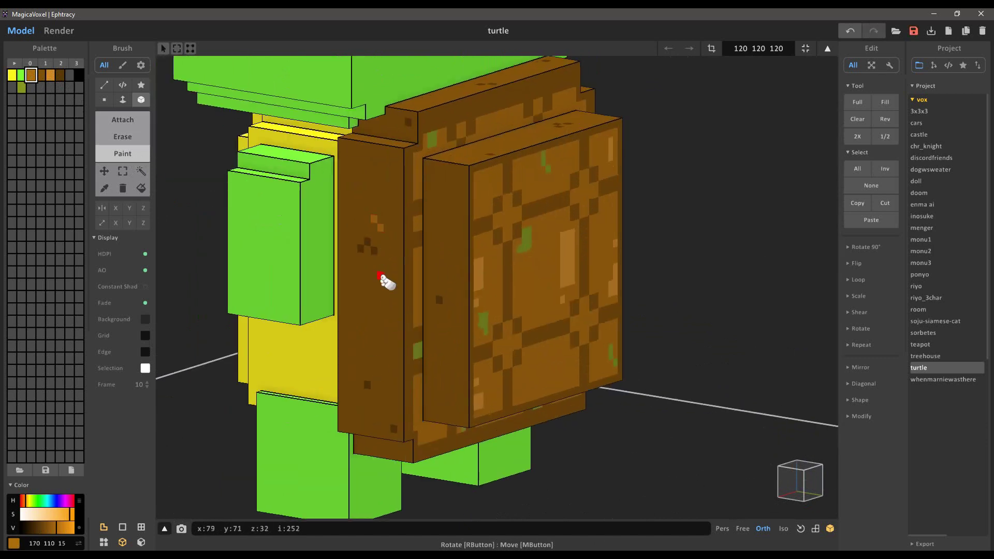
pyautogui.moveTo(383, 280); pyautogui.dragTo(413, 273, button='middle')
pyautogui.click(376, 374)
pyautogui.moveTo(388, 384); pyautogui.dragTo(418, 424, button='middle')
pyautogui.moveTo(422, 429); pyautogui.dragTo(580, 228, button='right')
# Preview the speckled shell edges in render mode and return to modelling.
pyautogui.scroll(-5, 348, 298)
pyautogui.press('Tab')
pyautogui.moveTo(688, 223); pyautogui.dragTo(655, 302, button='middle')
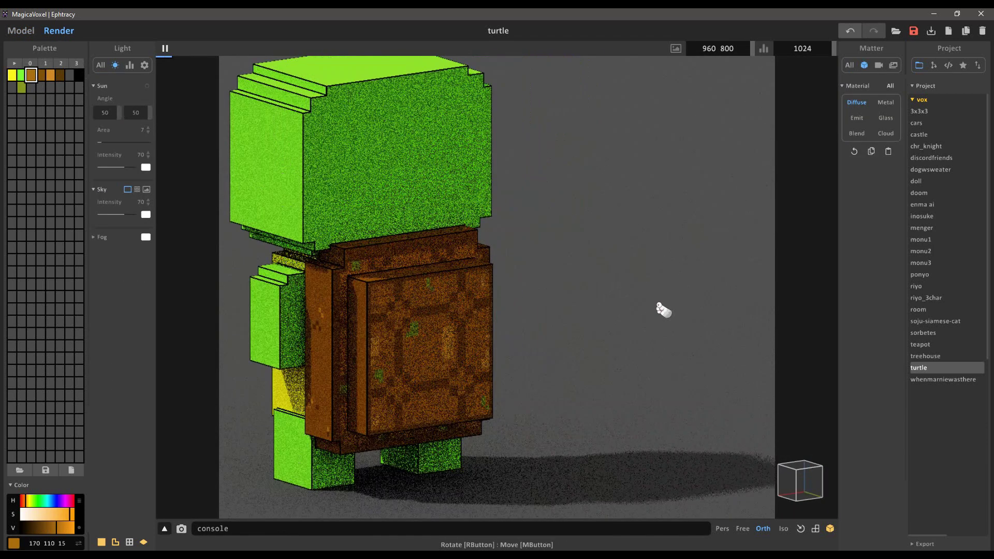
pyautogui.scroll(-3, 617, 271)
pyautogui.moveTo(617, 270); pyautogui.dragTo(606, 299, button='right')
pyautogui.click(21, 31)
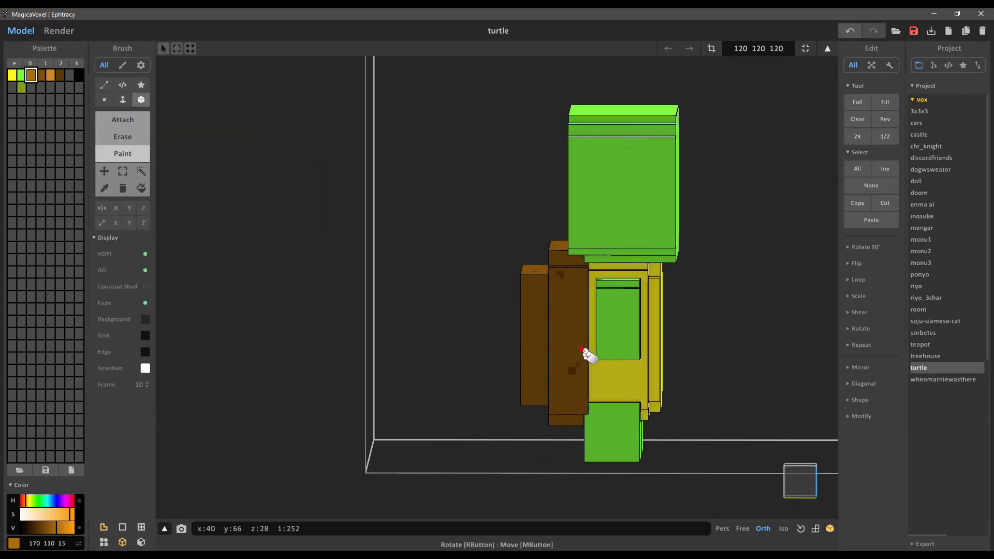
# Paint a light brown highlight of RGB 207, 139, 38 in the shell's bottom middle panel and save the model.
pyautogui.moveTo(568, 439); pyautogui.dragTo(446, 429, button='right')
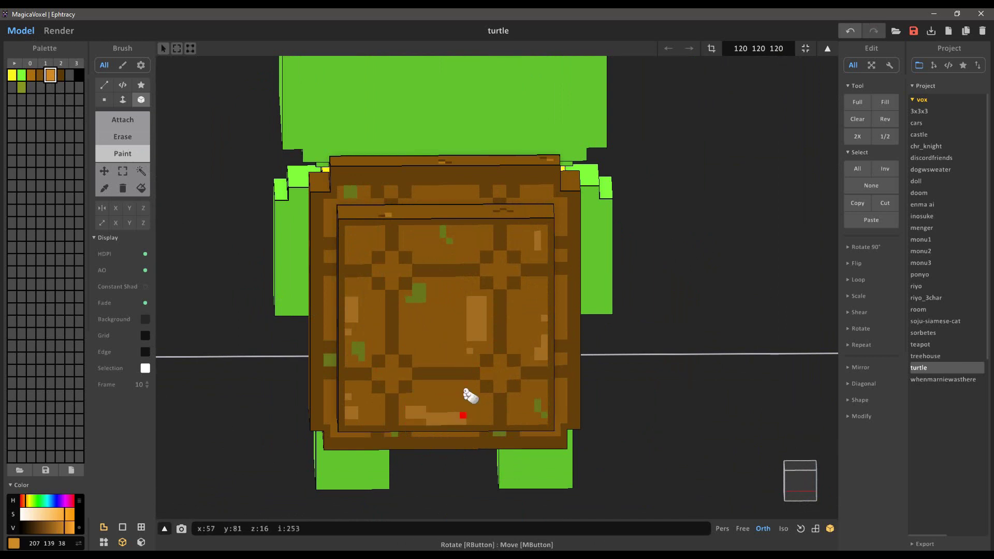
pyautogui.scroll(3, 470, 396)
pyautogui.moveTo(298, 204); pyautogui.dragTo(514, 366, button='right')
pyautogui.scroll(-5, 501, 366)
pyautogui.scroll(1, 488, 366)
pyautogui.hotkey('ctrl', 's')
# Shape the recessed eye sockets on the head's face with X mirroring, notching their inner corners and adjusting the outer column.
pyautogui.click(40, 510)
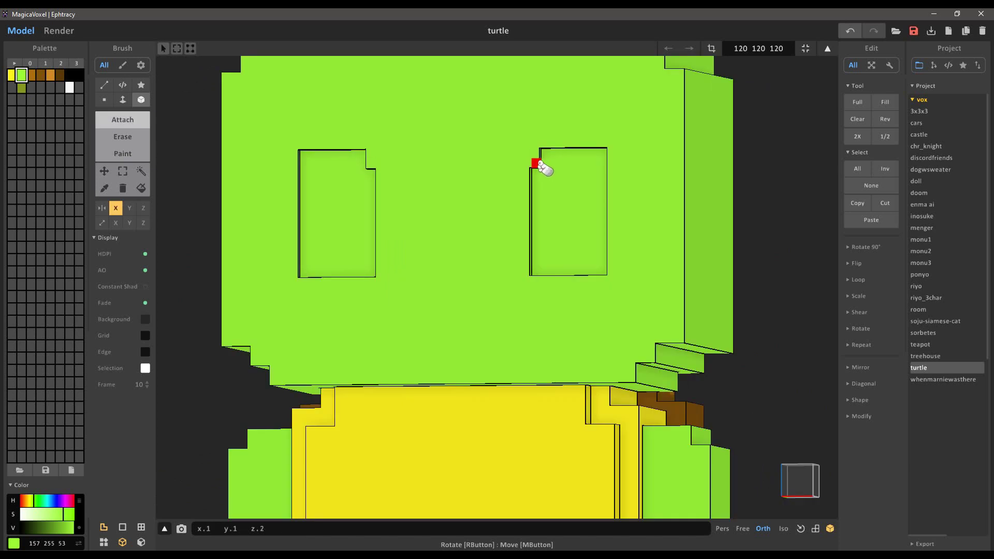
pyautogui.moveTo(543, 168); pyautogui.dragTo(611, 200, button='right')
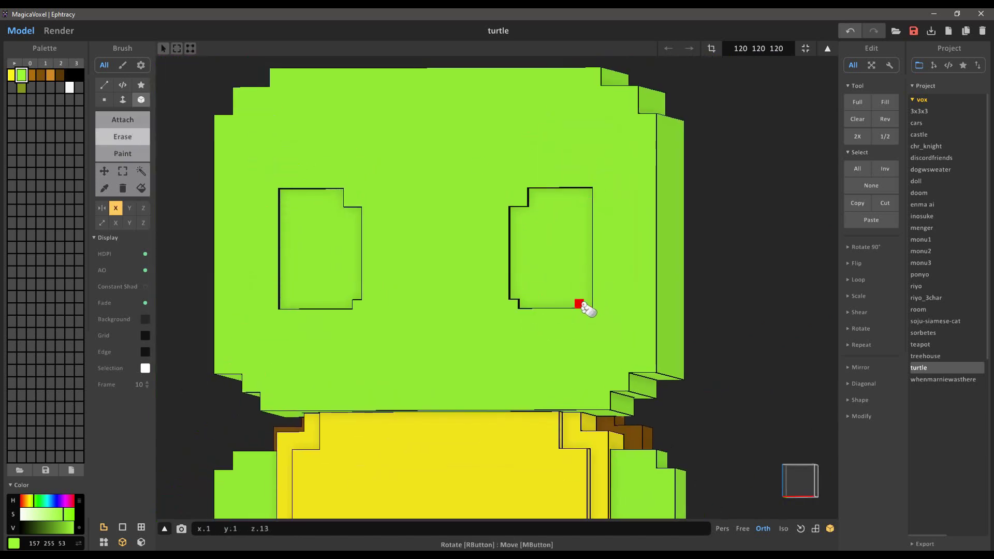
pyautogui.scroll(1, 584, 305)
pyautogui.moveTo(594, 328); pyautogui.dragTo(582, 205)
pyautogui.click(124, 121)
pyautogui.moveTo(594, 328); pyautogui.dragTo(584, 205)
pyautogui.click(123, 100)
# Square off the lower inner corners of both recessed eye sockets.
pyautogui.moveTo(414, 259)
pyautogui.mouseDown(button='right')
pyautogui.moveTo(642, 386)
pyautogui.moveTo(339, 227)
pyautogui.mouseUp(button='right')
pyautogui.scroll(1, 339, 227)
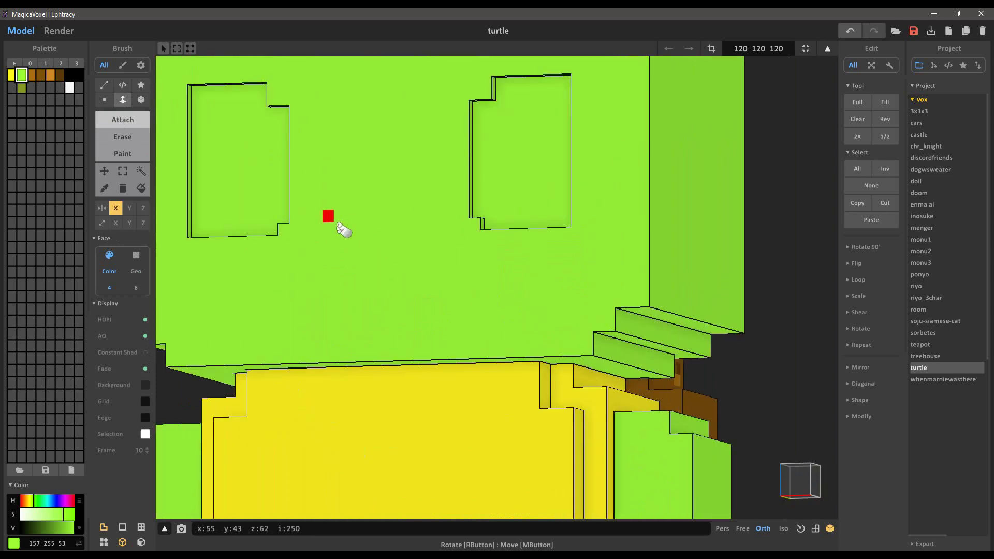
pyautogui.moveTo(337, 225); pyautogui.dragTo(381, 246, button='middle')
pyautogui.click(122, 136)
pyautogui.click(139, 100)
pyautogui.click(326, 249)
pyautogui.moveTo(348, 261); pyautogui.dragTo(443, 254, button='right')
pyautogui.scroll(-5, 443, 253)
pyautogui.scroll(5, 443, 253)
pyautogui.moveTo(295, 235); pyautogui.dragTo(177, 176, button='right')
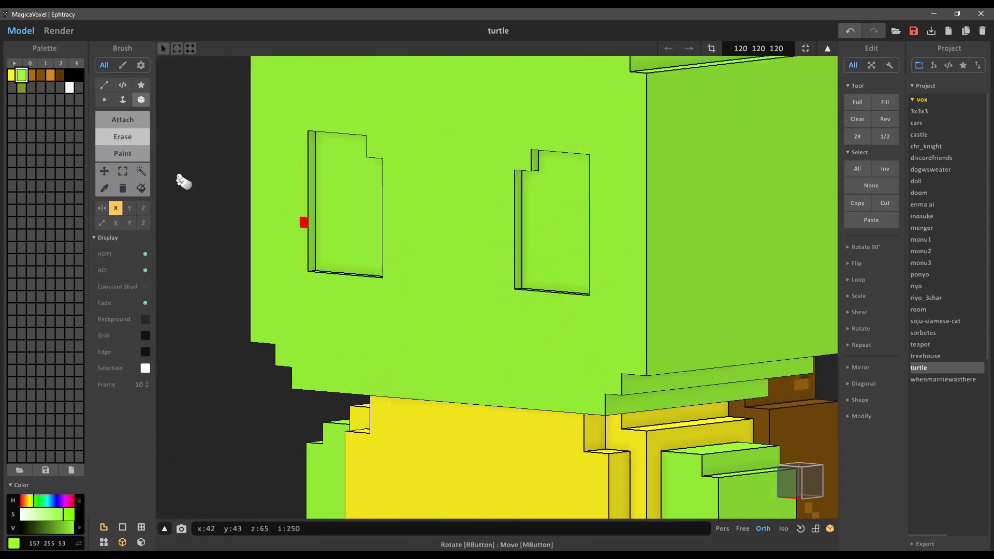
# Rework the eye sockets' faces, reduce the upper inner notch to one voxel and save the model.
pyautogui.click(124, 101)
pyautogui.click(311, 188)
pyautogui.hotkey('ctrl', 'z')
pyautogui.click(123, 119)
pyautogui.click(319, 181)
pyautogui.moveTo(331, 189)
pyautogui.mouseDown(button='right')
pyautogui.moveTo(383, 77)
pyautogui.moveTo(543, 166)
pyautogui.moveTo(499, 250)
pyautogui.moveTo(585, 197)
pyautogui.moveTo(534, 238)
pyautogui.moveTo(434, 217)
pyautogui.mouseUp(button='right')
pyautogui.click(405, 79)
pyautogui.press('r')
pyautogui.click(549, 151)
pyautogui.scroll(-4, 550, 155)
pyautogui.hotkey('ctrl', 's')
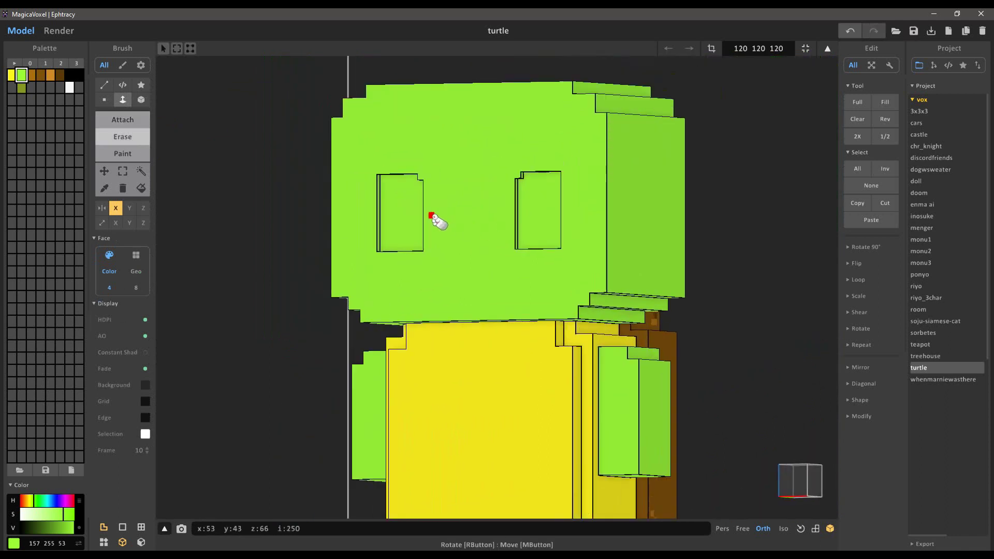
# Widen both eye sockets toward the middle of the face and notch their lower outer corners by one voxel.
pyautogui.scroll(2, 438, 221)
pyautogui.click(141, 99)
pyautogui.scroll(-2, 510, 302)
pyautogui.moveTo(509, 302)
pyautogui.mouseDown(button='right')
pyautogui.moveTo(476, 228)
pyautogui.moveTo(514, 215)
pyautogui.moveTo(561, 297)
pyautogui.moveTo(647, 289)
pyautogui.mouseUp(button='right')
pyautogui.click(428, 227)
pyautogui.scroll(-3, 561, 297)
pyautogui.scroll(3, 647, 290)
pyautogui.moveTo(377, 285); pyautogui.dragTo(254, 269, button='right')
pyautogui.click(136, 123)
pyautogui.moveTo(253, 221); pyautogui.dragTo(364, 241, button='right')
pyautogui.click(362, 239)
pyautogui.scroll(-2, 361, 237)
pyautogui.hotkey('ctrl', 'z')
pyautogui.click(140, 100)
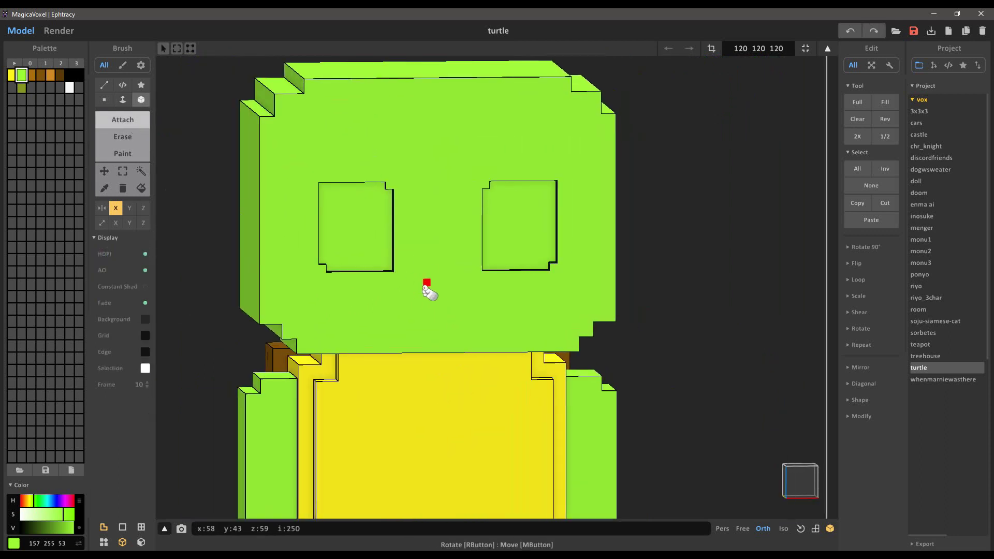
# Fill the eye sockets with white and make two small recessed moss green nostrils below and between the eyes.
pyautogui.moveTo(421, 294)
pyautogui.mouseDown(button='right')
pyautogui.moveTo(381, 314)
pyautogui.moveTo(427, 296)
pyautogui.moveTo(348, 253)
pyautogui.moveTo(399, 255)
pyautogui.moveTo(410, 288)
pyautogui.moveTo(399, 256)
pyautogui.moveTo(377, 290)
pyautogui.mouseUp(button='right')
pyautogui.press('f')
pyautogui.scroll(2, 376, 290)
pyautogui.click(123, 154)
pyautogui.click(70, 87)
pyautogui.click(357, 282)
pyautogui.scroll(-1, 358, 306)
pyautogui.moveTo(358, 323); pyautogui.dragTo(370, 316, button='right')
pyautogui.click(430, 308)
pyautogui.moveTo(448, 312); pyautogui.dragTo(449, 334, button='right')
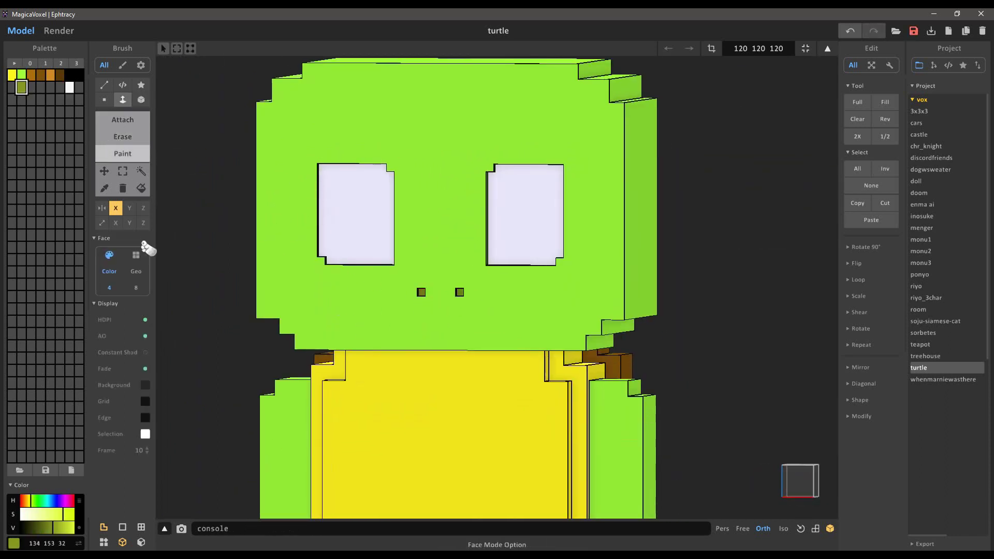
# Preview the face with the white eyes and nostrils in render mode and return to modelling.
pyautogui.moveTo(414, 290); pyautogui.dragTo(437, 303, button='right')
pyautogui.scroll(-2, 437, 303)
pyautogui.click(58, 31)
pyautogui.click(21, 31)
# Paint mirrored full-height black pupils on the inner part of each eye, leaving a white strip along the outer side.
pyautogui.scroll(4, 409, 259)
pyautogui.moveTo(409, 259); pyautogui.dragTo(380, 233, button='right')
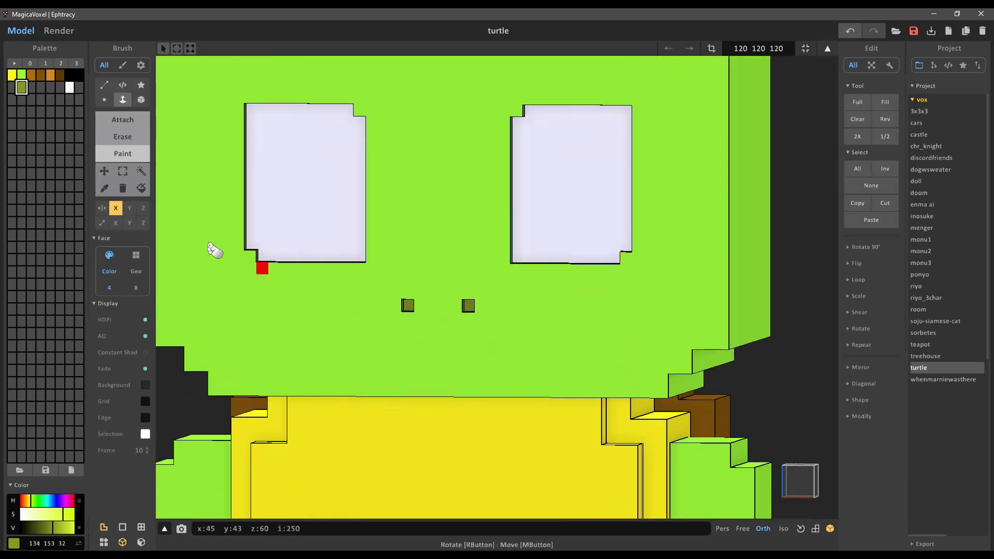
pyautogui.click(314, 111)
pyautogui.hotkey('ctrl', 'z')
pyautogui.press('b')
pyautogui.moveTo(312, 109); pyautogui.dragTo(361, 256)
pyautogui.hotkey('ctrl', 'z')
pyautogui.scroll(2, 339, 209)
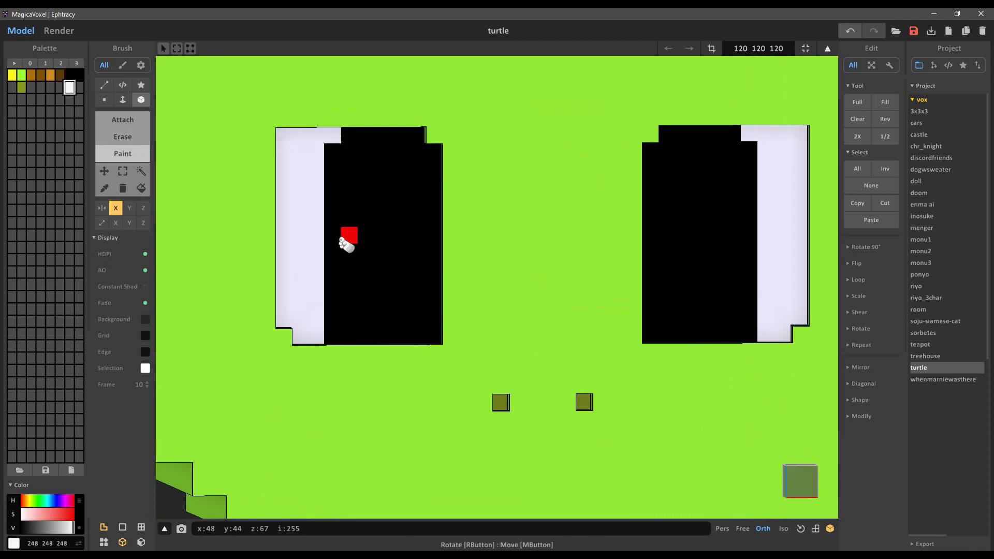
# Paint a small rectangular white highlight in the lower inner corner of each black pupil.
pyautogui.scroll(-2, 362, 215)
pyautogui.scroll(-2, 408, 223)
pyautogui.moveTo(435, 243); pyautogui.dragTo(318, 262, button='middle')
pyautogui.press('v')
pyautogui.moveTo(326, 296)
pyautogui.mouseDown()
pyautogui.moveTo(347, 302)
pyautogui.moveTo(369, 277)
pyautogui.mouseUp()
pyautogui.hotkey('ctrl', 'z')
pyautogui.scroll(-2, 357, 290)
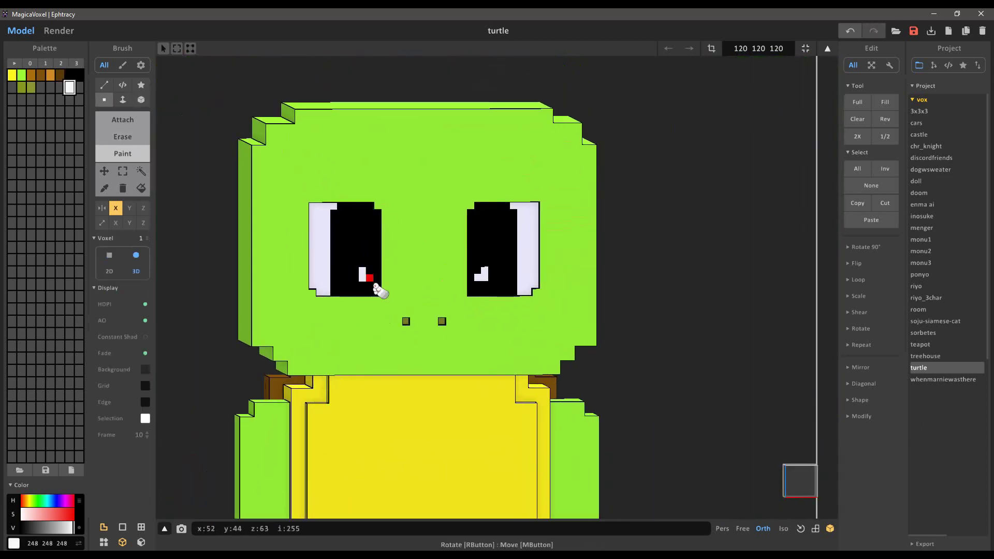
pyautogui.scroll(2, 382, 330)
pyautogui.hotkey('ctrl', 'z')
pyautogui.press('f')
pyautogui.scroll(-4, 362, 279)
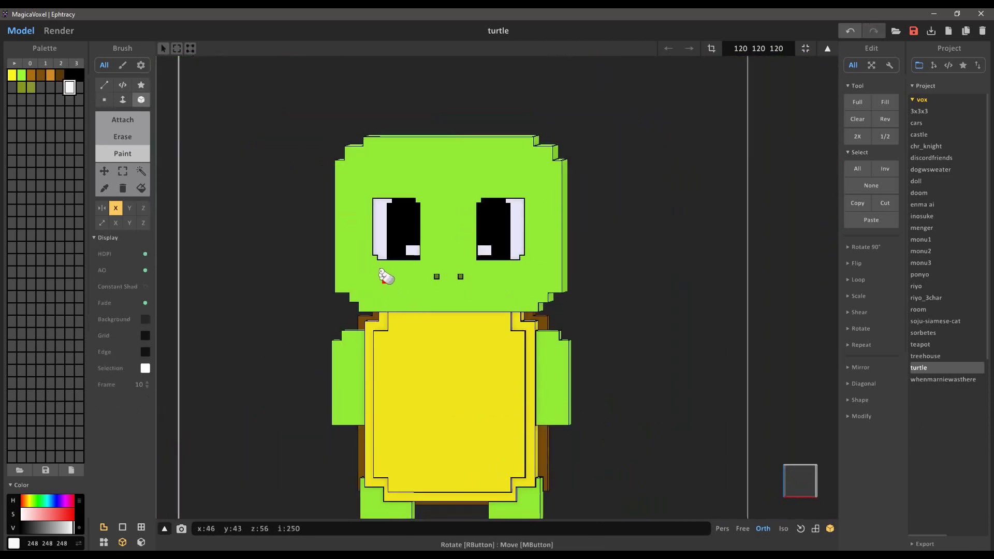
# Preview the eyes with their highlights in render mode and return to modelling.
pyautogui.scroll(1, 384, 277)
pyautogui.moveTo(383, 277); pyautogui.dragTo(406, 322, button='middle')
pyautogui.moveTo(406, 322); pyautogui.dragTo(430, 293, button='right')
pyautogui.scroll(-1, 430, 293)
pyautogui.click(58, 30)
pyautogui.moveTo(522, 265); pyautogui.dragTo(502, 281, button='right')
pyautogui.press('Tab')
# Try white highlights at mid-height on the outer side of the pupils and undo them.
pyautogui.scroll(3, 496, 228)
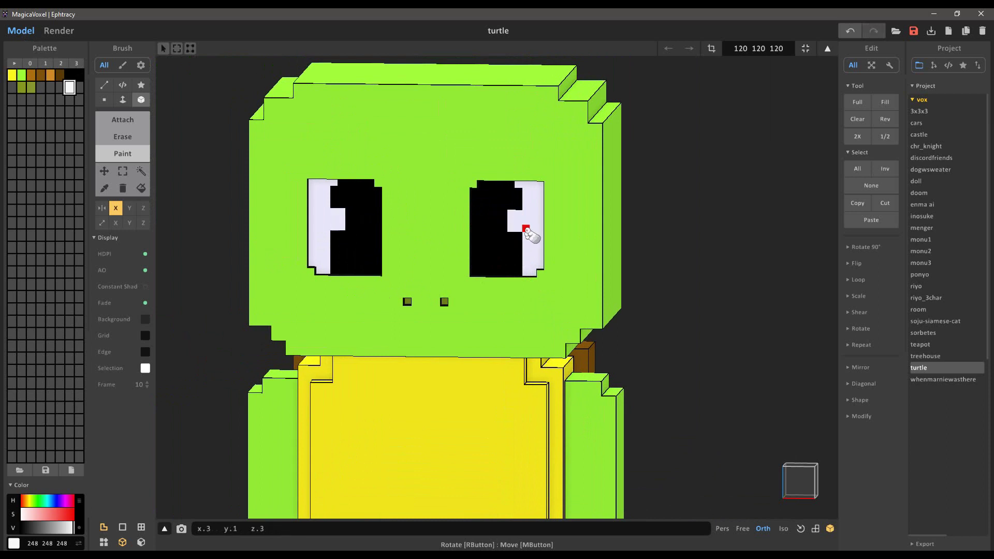
pyautogui.scroll(-3, 526, 230)
pyautogui.scroll(3, 483, 252)
pyautogui.moveTo(475, 230)
pyautogui.mouseDown()
pyautogui.moveTo(489, 242)
pyautogui.moveTo(485, 259)
pyautogui.moveTo(476, 234)
pyautogui.mouseUp()
pyautogui.hotkey('ctrl', 'z')
pyautogui.scroll(-2, 481, 243)
pyautogui.scroll(2, 475, 227)
pyautogui.scroll(3, 479, 248)
pyautogui.hotkey('ctrl', 'z')
pyautogui.scroll(-5, 476, 248)
# Lighten the pupils' black slightly to a very dark grey and check it in render mode.
pyautogui.moveTo(575, 253); pyautogui.dragTo(554, 251, button='right')
pyautogui.click(70, 75)
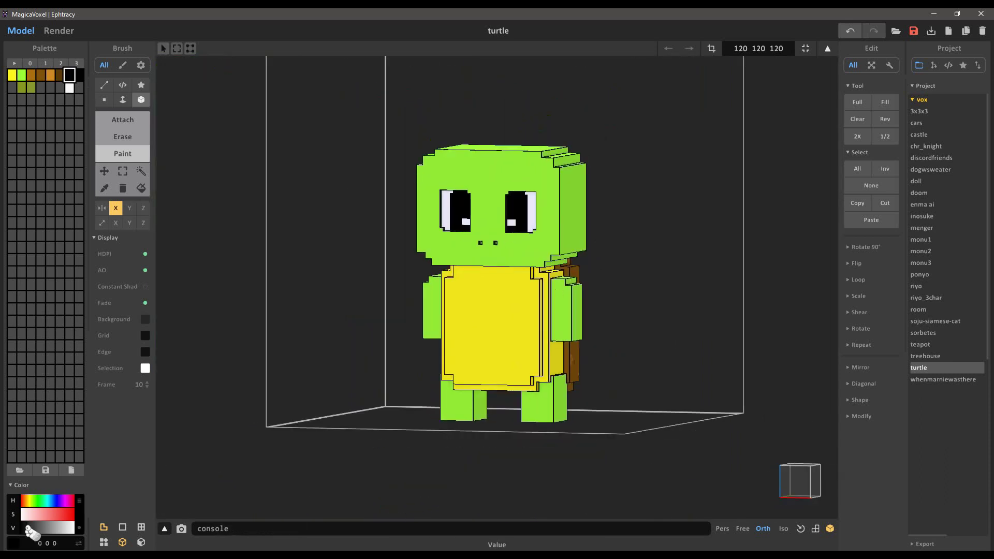
pyautogui.moveTo(23, 527); pyautogui.dragTo(27, 528)
pyautogui.click(59, 31)
pyautogui.scroll(-1, 640, 341)
pyautogui.moveTo(676, 317); pyautogui.dragTo(640, 341, button='middle')
# Darken the body green, add a deeper green of RGB 97, 158, 32 and paint it along the face's top edge.
pyautogui.moveTo(58, 527); pyautogui.dragTo(65, 528)
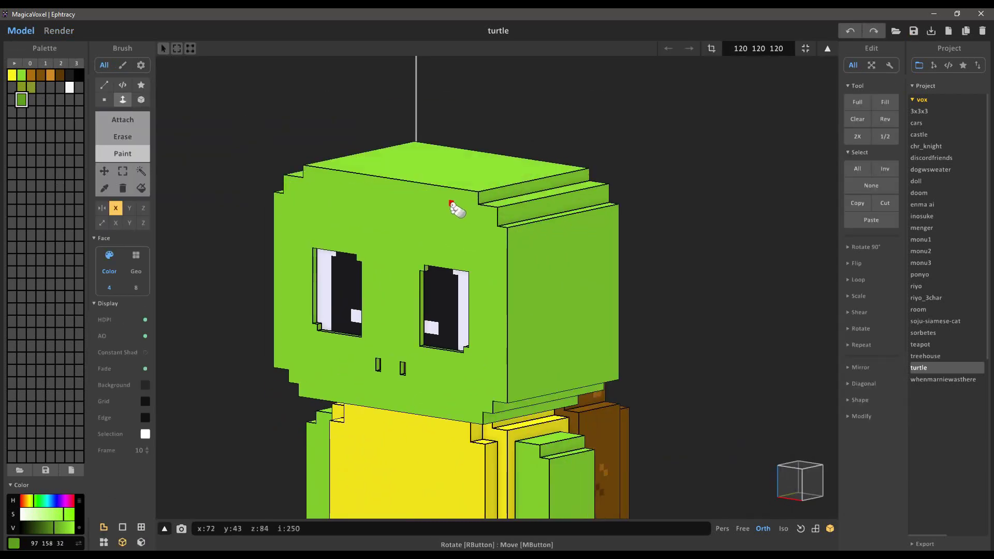
pyautogui.moveTo(451, 203); pyautogui.dragTo(318, 190, button='right')
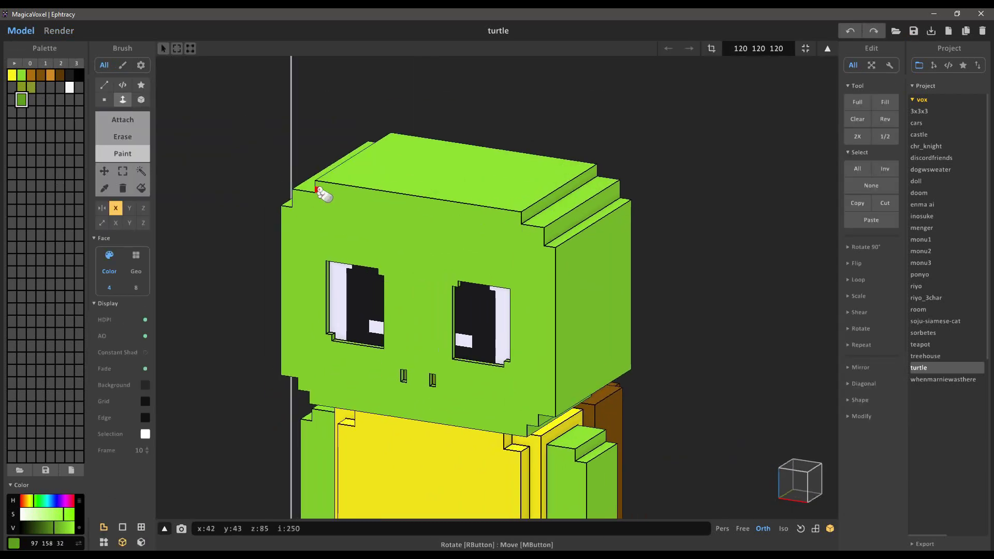
pyautogui.scroll(2, 538, 240)
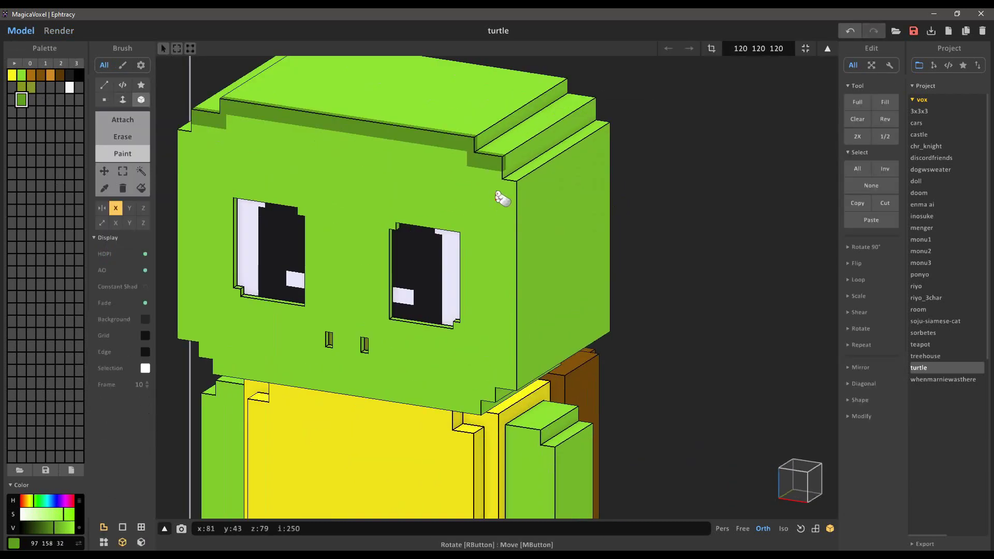
pyautogui.moveTo(517, 193); pyautogui.dragTo(527, 159, button='right')
pyautogui.moveTo(533, 308); pyautogui.dragTo(511, 223, button='right')
# Shade the head's top and sides and the outer faces of the limbs with the deeper green.
pyautogui.scroll(-3, 507, 222)
pyautogui.click(123, 99)
pyautogui.scroll(3, 559, 290)
pyautogui.moveTo(559, 290)
pyautogui.mouseDown(button='right')
pyautogui.moveTo(523, 233)
pyautogui.moveTo(587, 259)
pyautogui.moveTo(565, 282)
pyautogui.moveTo(628, 428)
pyautogui.moveTo(766, 425)
pyautogui.mouseUp(button='right')
# Turn off X mirroring and preview the shaded turtle in render mode.
pyautogui.scroll(-2, 587, 259)
pyautogui.click(117, 206)
pyautogui.moveTo(347, 233); pyautogui.dragTo(506, 250, button='right')
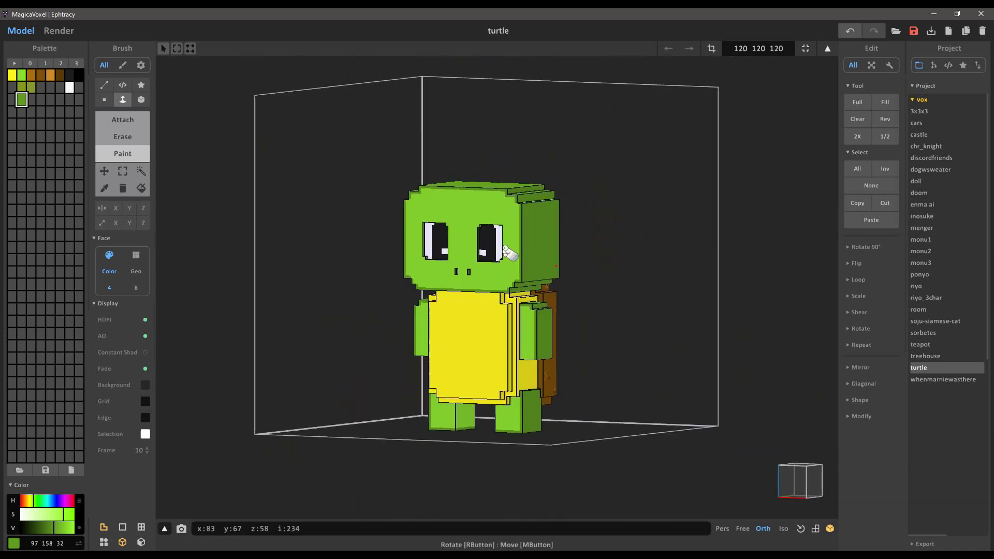
pyautogui.click(59, 31)
pyautogui.moveTo(481, 335); pyautogui.dragTo(513, 344, button='middle')
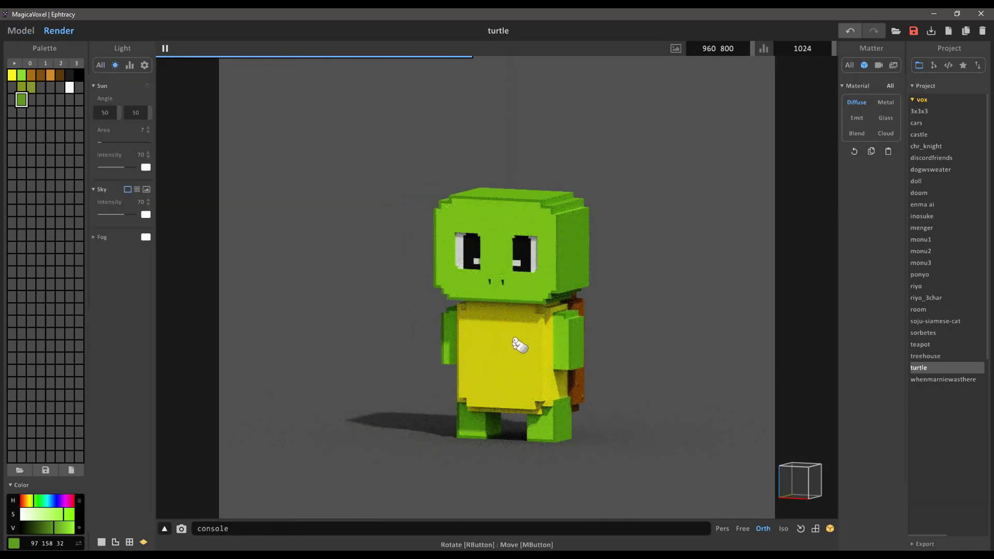
# Fill each eye's lower outer corner with body green voxels using X mirroring, and check the face in render mode.
pyautogui.click(21, 31)
pyautogui.scroll(5, 471, 239)
pyautogui.moveTo(470, 240); pyautogui.dragTo(469, 316, button='middle')
pyautogui.moveTo(468, 316); pyautogui.dragTo(461, 269, button='right')
pyautogui.click(127, 122)
pyautogui.click(21, 75)
pyautogui.scroll(1, 363, 277)
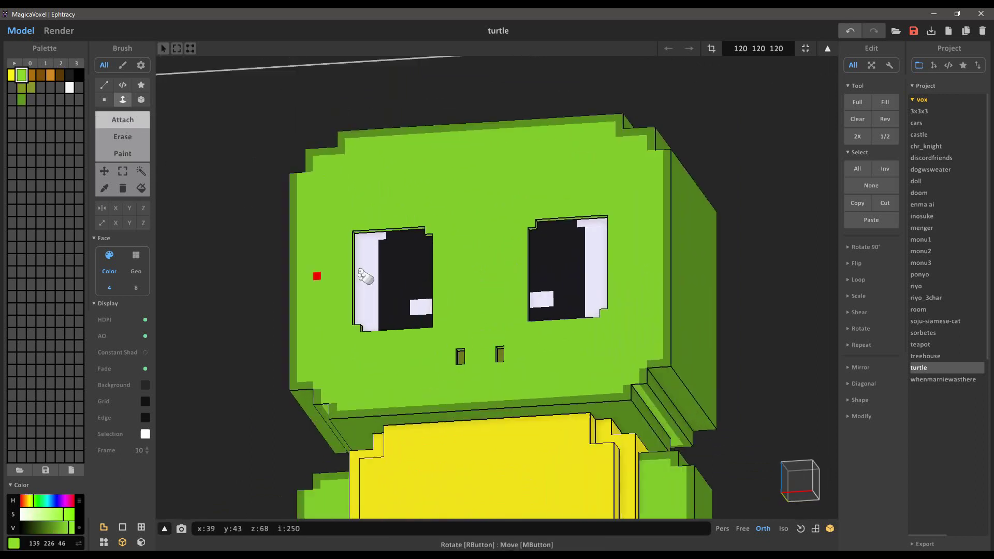
pyautogui.moveTo(365, 278); pyautogui.dragTo(414, 352, button='right')
pyautogui.moveTo(419, 385); pyautogui.dragTo(552, 335, button='right')
pyautogui.scroll(-3, 552, 335)
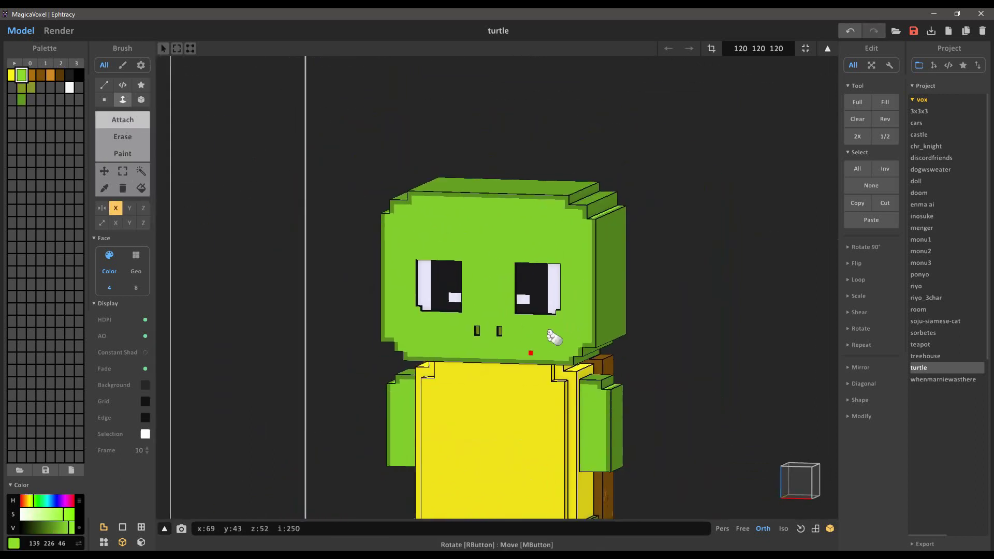
pyautogui.press('Tab')
pyautogui.moveTo(594, 368); pyautogui.dragTo(577, 320, button='middle')
# Paint deeper green shading along the face's edges and above the eyes with the box brush.
pyautogui.click(21, 31)
pyautogui.scroll(5, 455, 233)
pyautogui.moveTo(455, 233); pyautogui.dragTo(487, 404, button='middle')
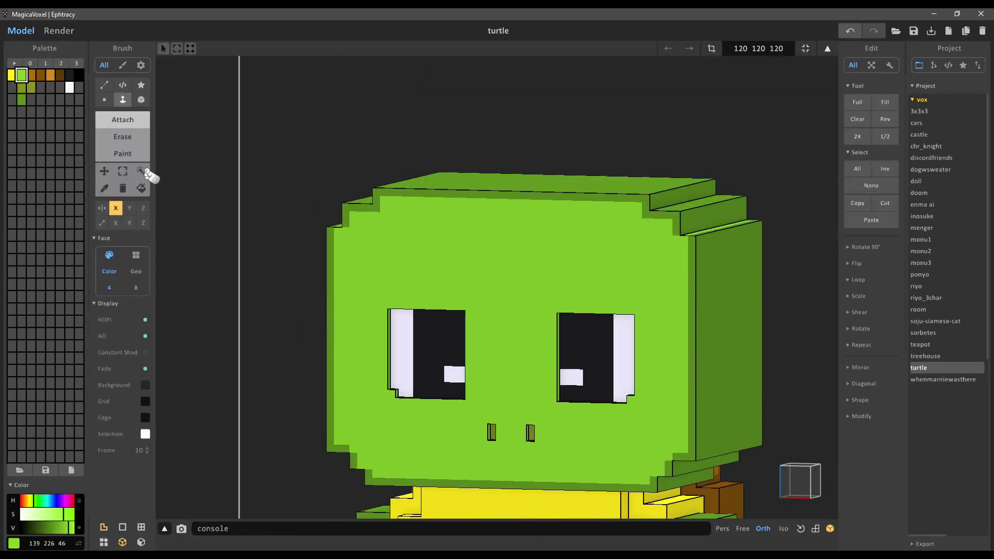
pyautogui.click(123, 153)
pyautogui.click(21, 100)
pyautogui.scroll(2, 409, 210)
pyautogui.click(359, 182)
pyautogui.hotkey('ctrl', 'z')
pyautogui.click(141, 99)
pyautogui.moveTo(357, 179); pyautogui.dragTo(517, 185)
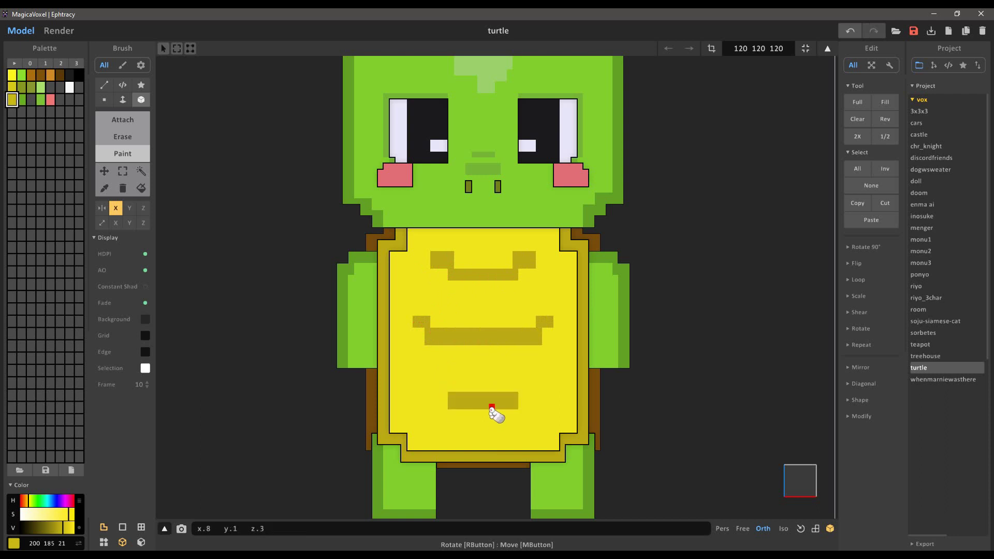
# Finish the darker yellow markings on the belly and set its base yellow to RGB 241, 220, 0 in render mode.
pyautogui.scroll(-1, 466, 432)
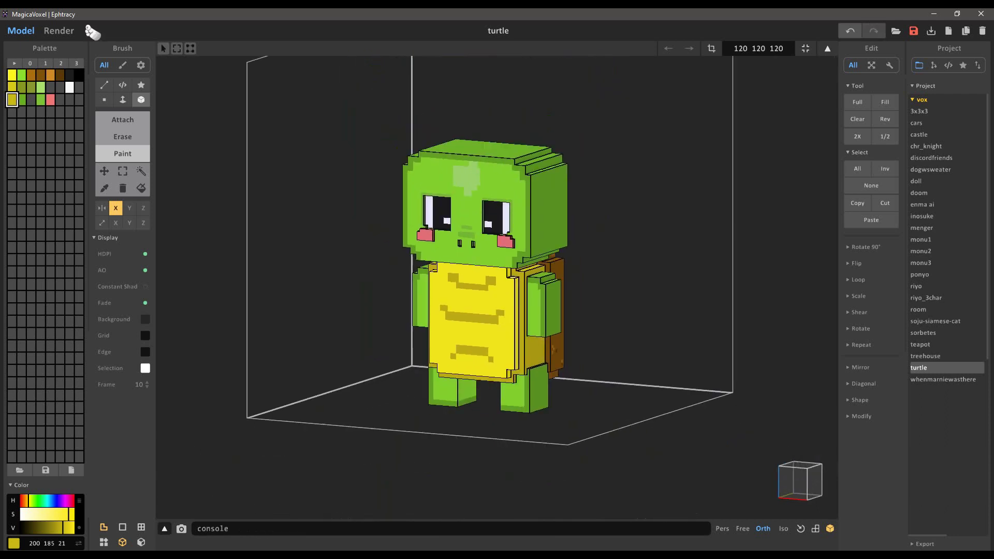
pyautogui.press('Tab')
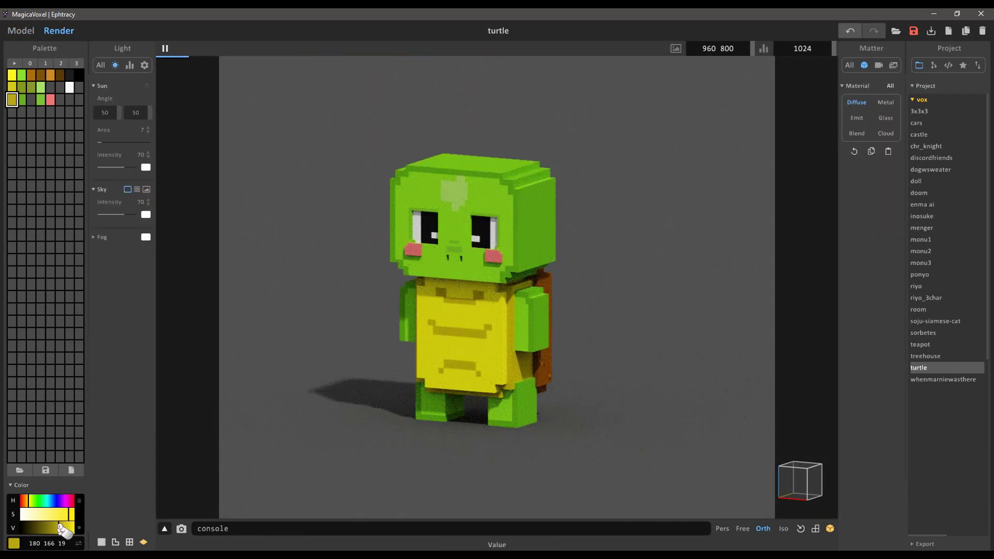
pyautogui.moveTo(73, 527); pyautogui.dragTo(74, 537)
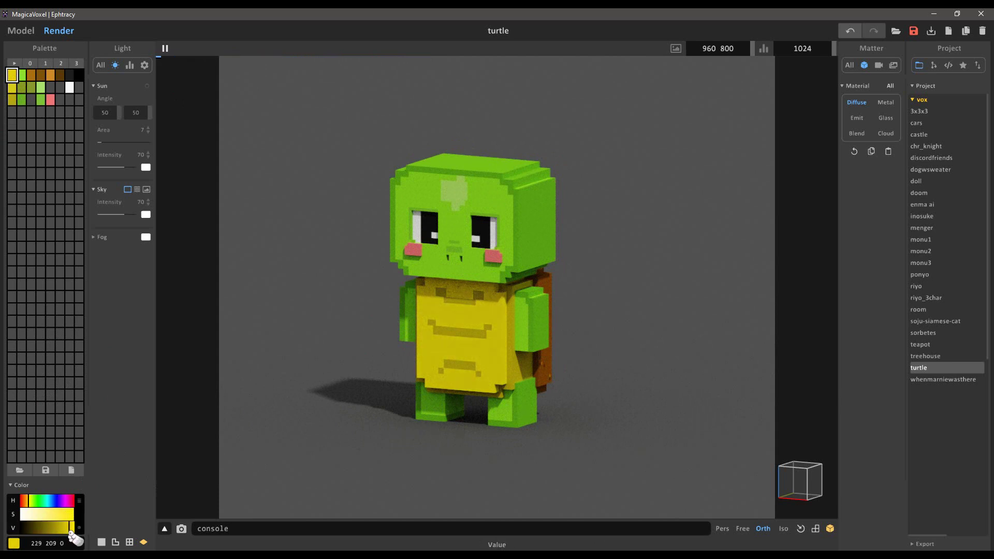
pyautogui.moveTo(196, 481); pyautogui.dragTo(474, 380, button='right')
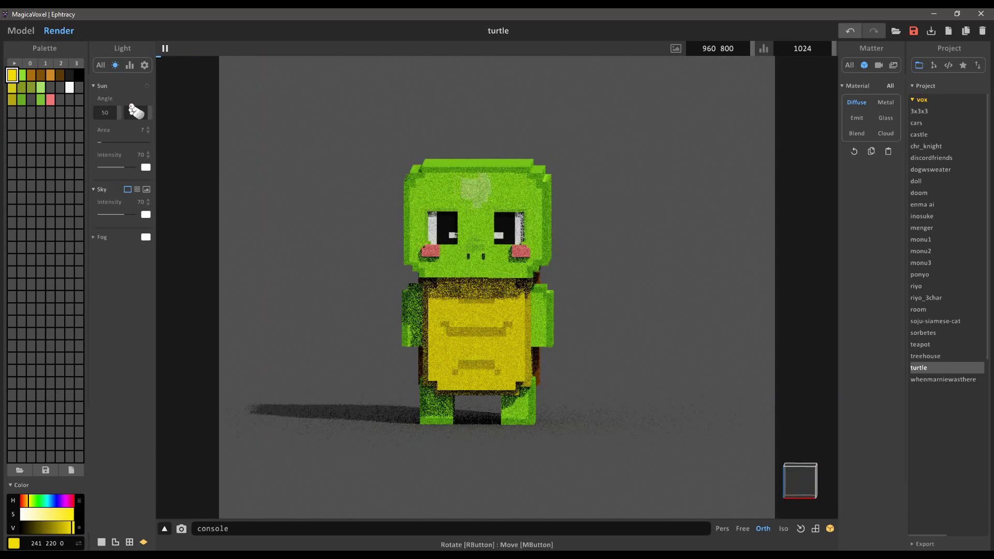
# Set the highlight yellow to RGB 255, 242, 62, paint it along the tops of the belly markings and preview the render.
pyautogui.click(21, 31)
pyautogui.click(12, 87)
pyautogui.moveTo(396, 389); pyautogui.dragTo(145, 344, button='right')
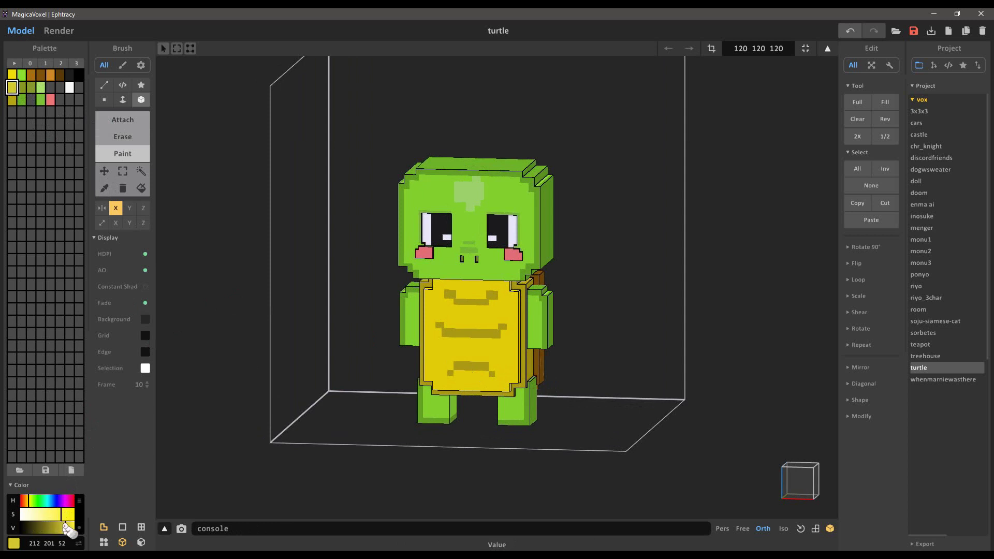
pyautogui.moveTo(64, 525); pyautogui.dragTo(85, 523)
pyautogui.scroll(6, 380, 398)
pyautogui.moveTo(382, 399); pyautogui.dragTo(308, 342, button='middle')
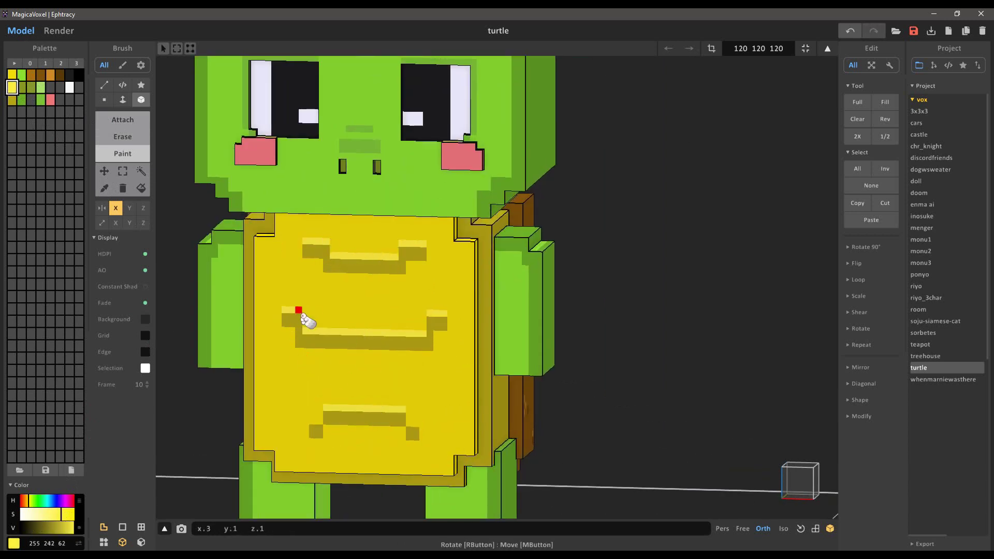
pyautogui.scroll(-3, 412, 442)
pyautogui.moveTo(412, 442); pyautogui.dragTo(392, 378, button='right')
pyautogui.click(55, 31)
pyautogui.moveTo(456, 306); pyautogui.dragTo(477, 285, button='right')
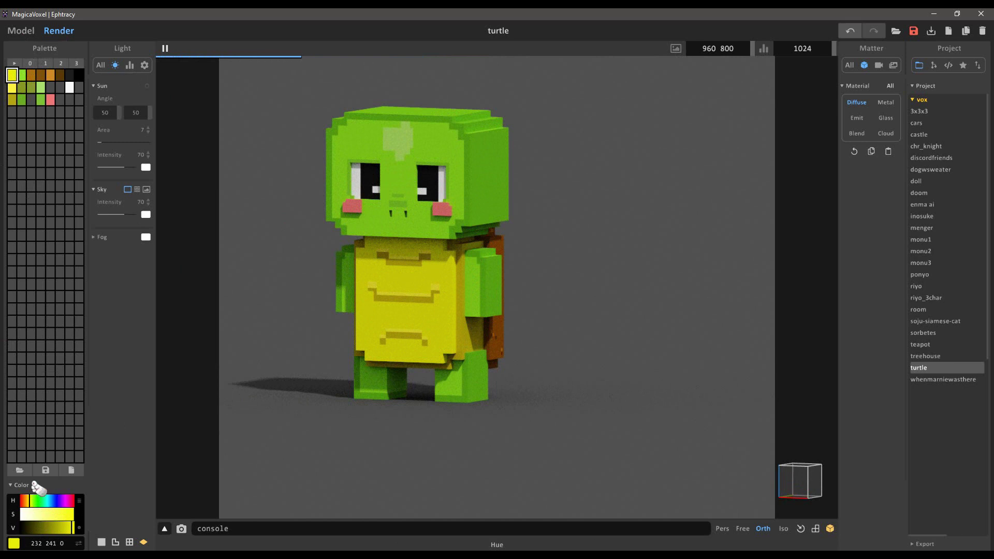
# Shift the belly's base yellow to a warmer golden tone and set its shading yellow to RGB 180, 163, 19 while previewing the render.
pyautogui.click(20, 31)
pyautogui.scroll(3, 572, 347)
pyautogui.click(12, 100)
pyautogui.click(61, 529)
pyautogui.click(59, 31)
pyautogui.moveTo(517, 310); pyautogui.dragTo(518, 331, button='right')
pyautogui.scroll(-2, 517, 331)
pyautogui.click(52, 528)
pyautogui.moveTo(54, 529); pyautogui.dragTo(61, 532)
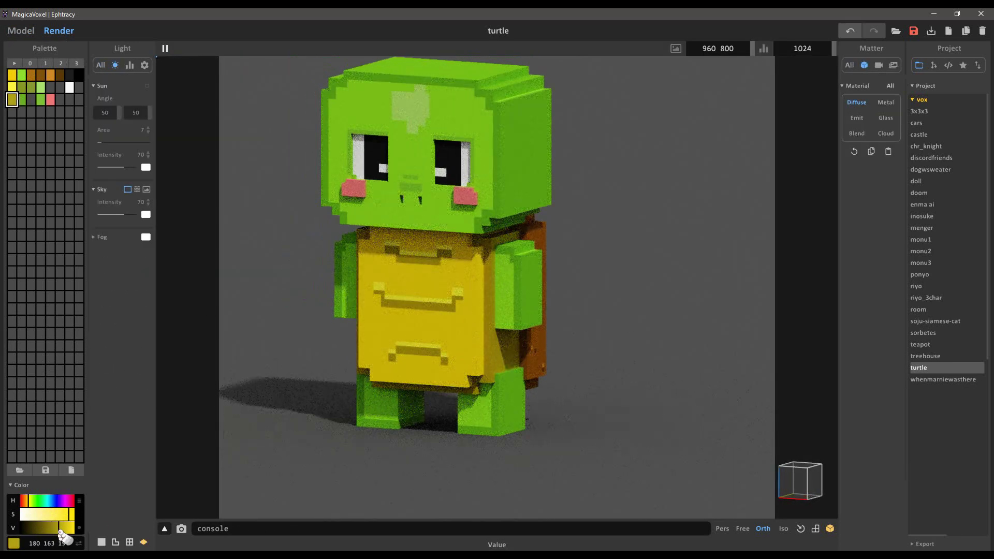
pyautogui.press('Tab')
# Shade the belly plate's side edges with the darker yellow and the area under the head with green of RGB 105, 175, 35.
pyautogui.moveTo(451, 218); pyautogui.dragTo(432, 166, button='right')
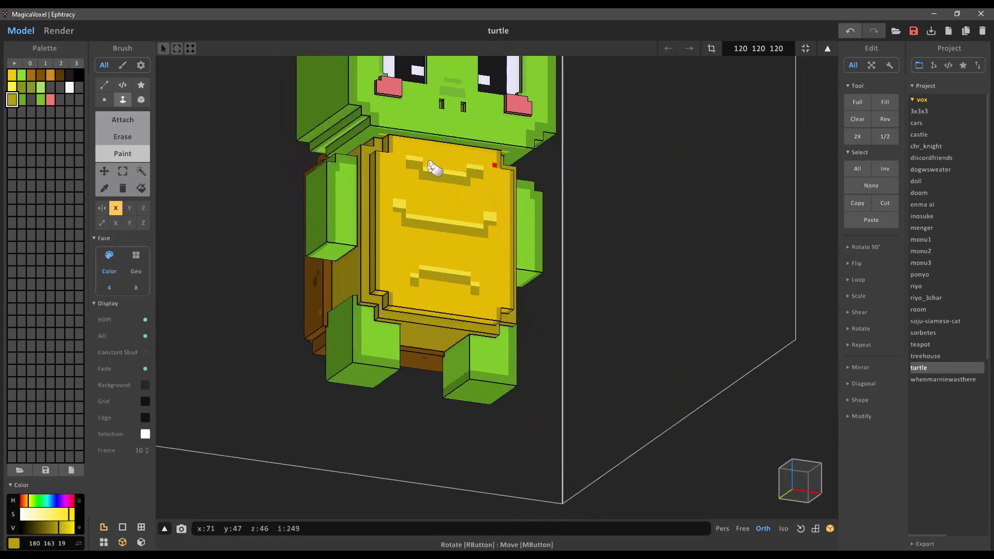
pyautogui.scroll(5, 433, 166)
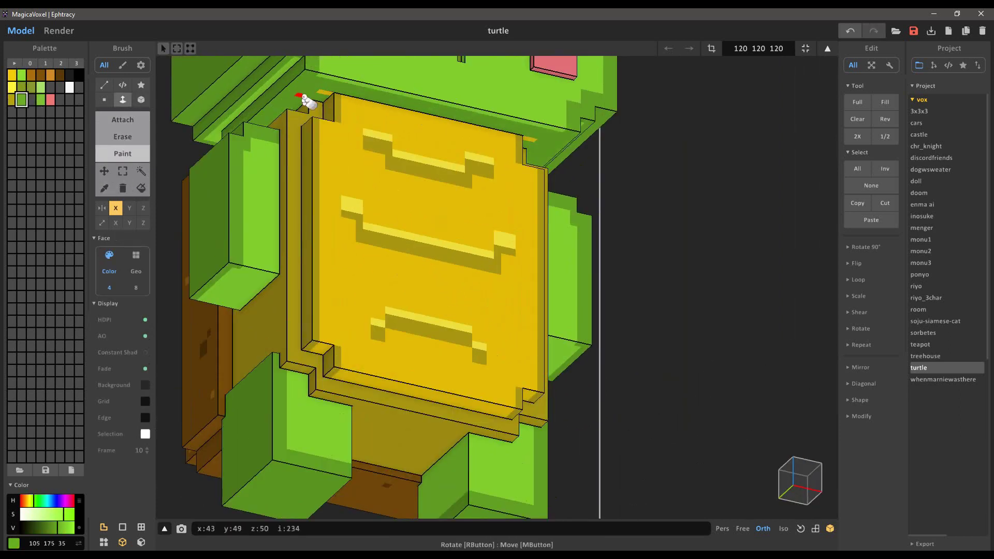
pyautogui.scroll(-4, 424, 313)
# Paint a lighter patch on the back of the head with green of RGB 139, 226, 46, turning X mirroring off for a touch-up.
pyautogui.moveTo(424, 313)
pyautogui.mouseDown(button='right')
pyautogui.moveTo(569, 205)
pyautogui.moveTo(579, 382)
pyautogui.moveTo(475, 388)
pyautogui.mouseUp(button='right')
pyautogui.scroll(-4, 568, 205)
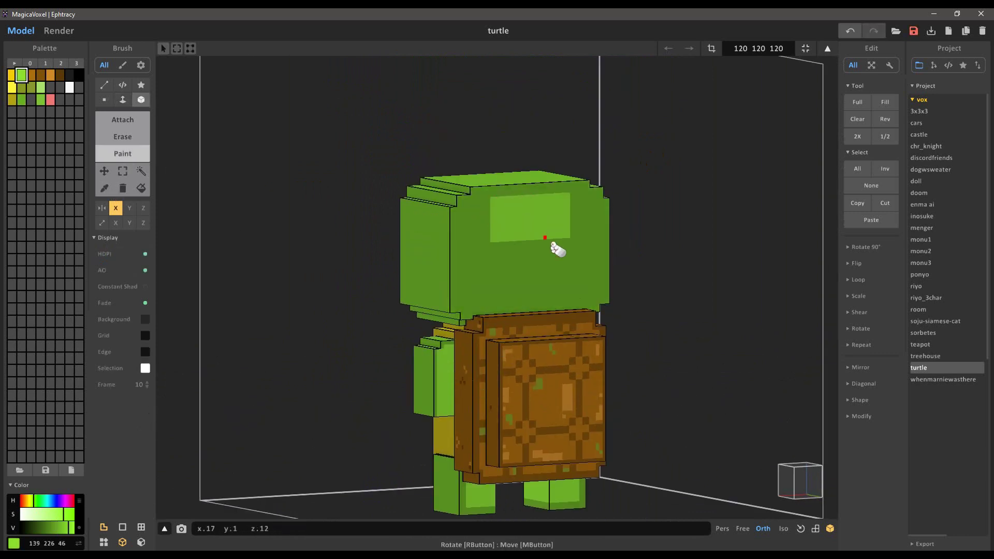
pyautogui.moveTo(573, 254); pyautogui.dragTo(483, 355, button='right')
pyautogui.scroll(3, 465, 346)
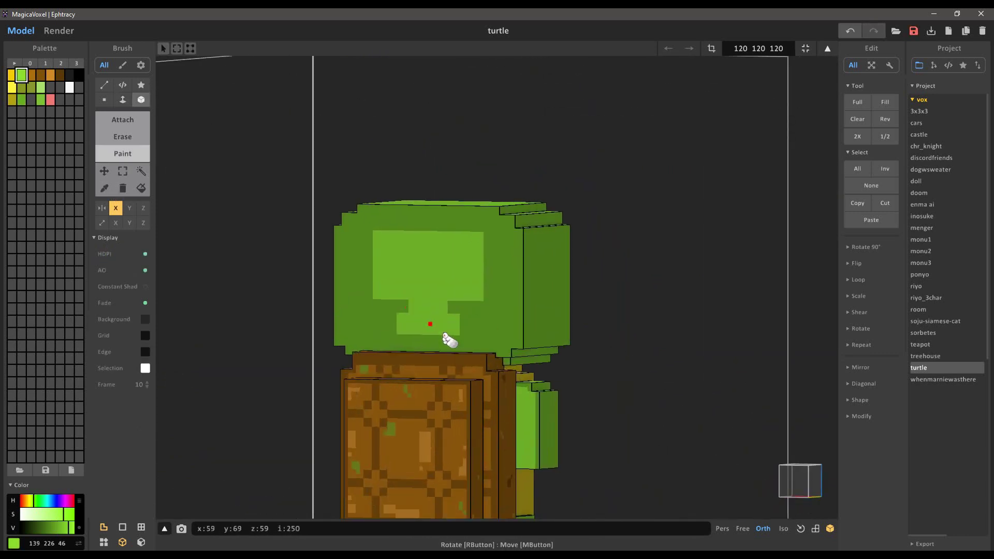
pyautogui.click(115, 208)
pyautogui.scroll(3, 497, 290)
pyautogui.moveTo(550, 306); pyautogui.dragTo(544, 320)
pyautogui.click(115, 208)
pyautogui.click(21, 100)
pyautogui.moveTo(603, 337); pyautogui.dragTo(401, 399, button='right')
pyautogui.scroll(3, 404, 414)
# Attach three small toe blocks to the front of each foot in green of RGB 139, 226, 46.
pyautogui.click(22, 75)
pyautogui.click(123, 119)
pyautogui.scroll(2, 378, 401)
pyautogui.click(362, 402)
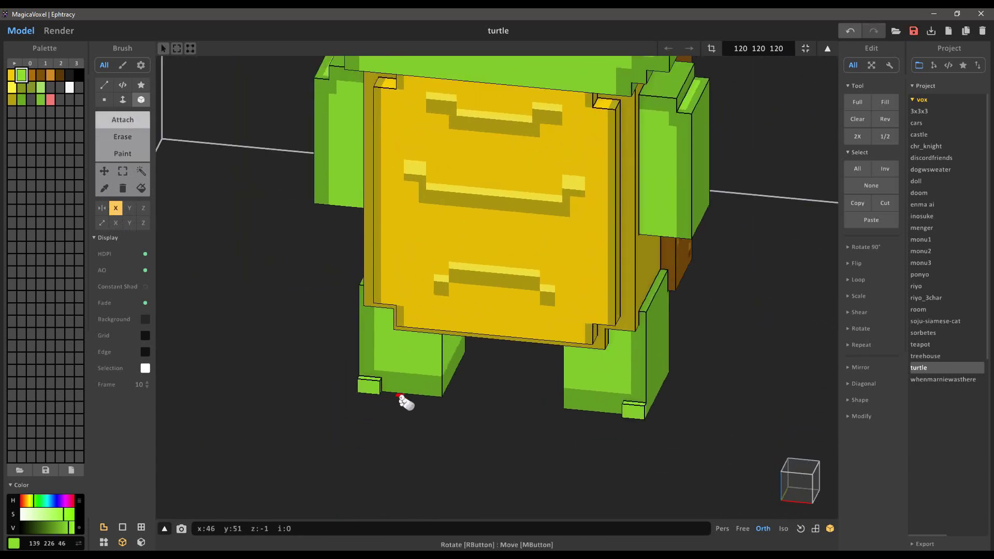
pyautogui.hotkey('ctrl', 'z')
pyautogui.scroll(4, 497, 362)
pyautogui.click(502, 351)
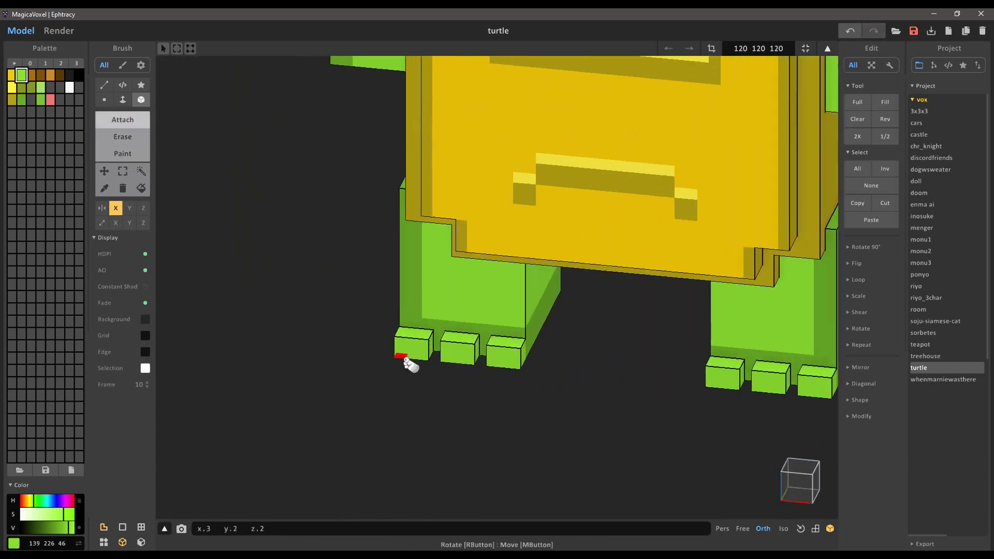
# Paint the front and top faces of the toes with the deeper green of RGB 105, 175, 35.
pyautogui.moveTo(405, 358); pyautogui.dragTo(569, 355, button='right')
pyautogui.scroll(2, 517, 347)
pyautogui.moveTo(463, 306); pyautogui.dragTo(402, 308, button='right')
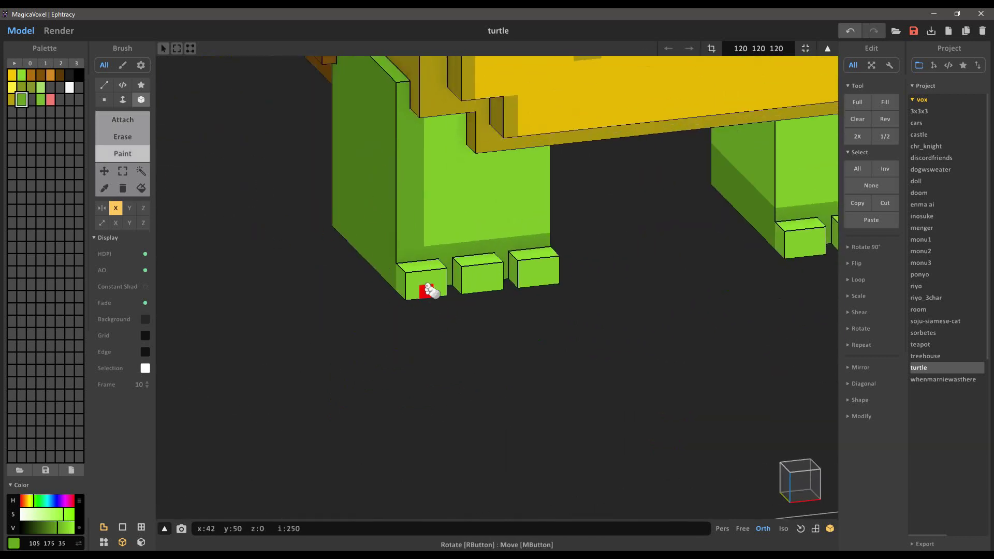
pyautogui.scroll(-6, 536, 282)
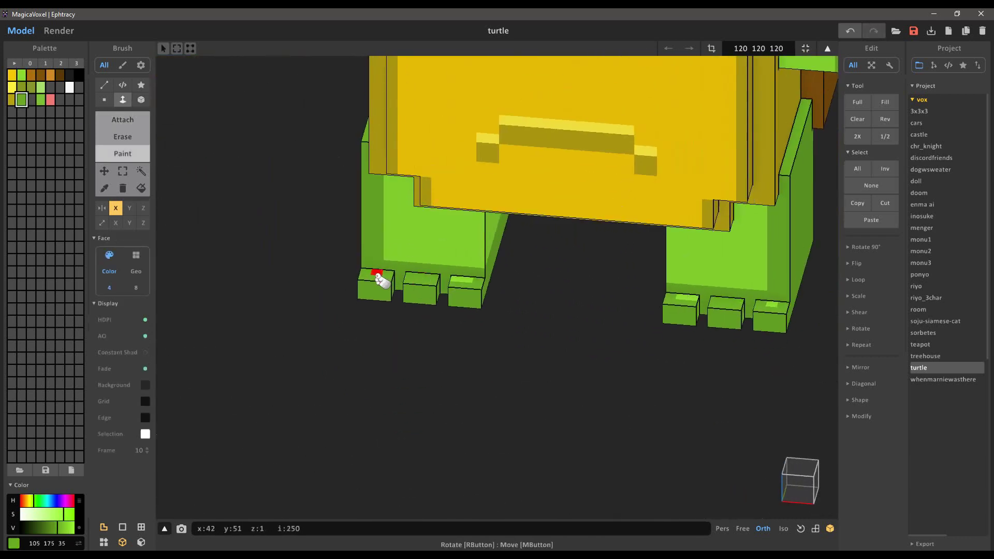
pyautogui.scroll(4, 487, 354)
# Rebuild the toes as two wide blocks per foot, with a narrow notch erased between them.
pyautogui.click(123, 119)
pyautogui.moveTo(528, 316)
pyautogui.mouseDown(button='right')
pyautogui.moveTo(383, 316)
pyautogui.moveTo(528, 316)
pyautogui.mouseUp(button='right')
pyautogui.click(380, 310)
pyautogui.click(140, 100)
pyautogui.click(123, 137)
pyautogui.moveTo(481, 352); pyautogui.dragTo(484, 375)
pyautogui.moveTo(510, 369); pyautogui.dragTo(486, 369, button='right')
pyautogui.moveTo(486, 357); pyautogui.dragTo(485, 368)
pyautogui.scroll(-5, 501, 403)
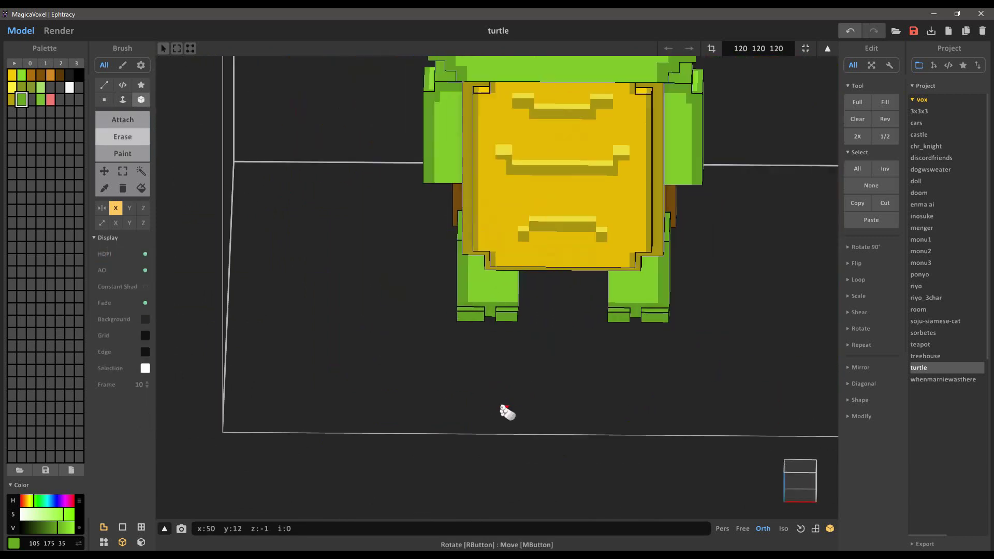
# Extend the notch between the toes into each sole and paint the light patches underneath in deeper green.
pyautogui.moveTo(595, 414); pyautogui.dragTo(553, 303, button='right')
pyautogui.scroll(4, 553, 302)
pyautogui.moveTo(540, 261); pyautogui.dragTo(535, 272)
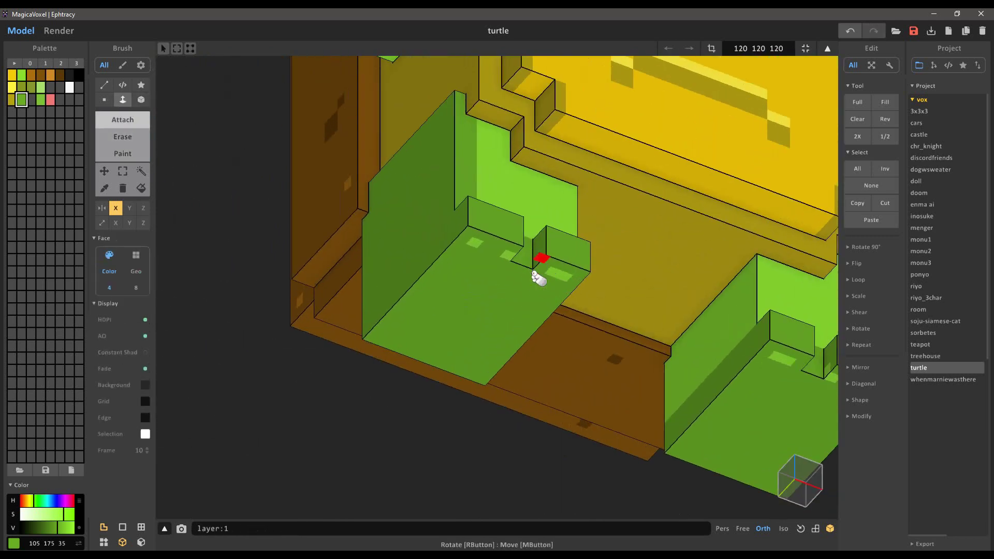
pyautogui.moveTo(535, 274); pyautogui.dragTo(507, 273, button='right')
pyautogui.click(123, 154)
pyautogui.click(454, 244)
pyautogui.scroll(-2, 523, 366)
pyautogui.scroll(-5, 522, 366)
pyautogui.moveTo(523, 365)
pyautogui.mouseDown(button='right')
pyautogui.moveTo(600, 414)
pyautogui.moveTo(552, 443)
pyautogui.mouseUp(button='right')
pyautogui.scroll(4, 552, 442)
pyautogui.click(122, 119)
pyautogui.moveTo(310, 321)
pyautogui.mouseDown(button='right')
pyautogui.moveTo(368, 350)
pyautogui.moveTo(481, 331)
pyautogui.mouseUp(button='right')
pyautogui.click(141, 99)
pyautogui.moveTo(471, 388)
pyautogui.mouseDown(button='right')
pyautogui.moveTo(357, 396)
pyautogui.moveTo(393, 414)
pyautogui.moveTo(358, 380)
pyautogui.mouseUp(button='right')
pyautogui.click(381, 376)
pyautogui.hotkey('ctrl', 'z')
pyautogui.moveTo(518, 362)
pyautogui.mouseDown(button='right')
pyautogui.moveTo(454, 317)
pyautogui.moveTo(334, 271)
pyautogui.moveTo(572, 415)
pyautogui.moveTo(406, 466)
pyautogui.moveTo(418, 356)
pyautogui.mouseUp(button='right')
pyautogui.press('r')
pyautogui.press('f')
pyautogui.scroll(8, 418, 356)
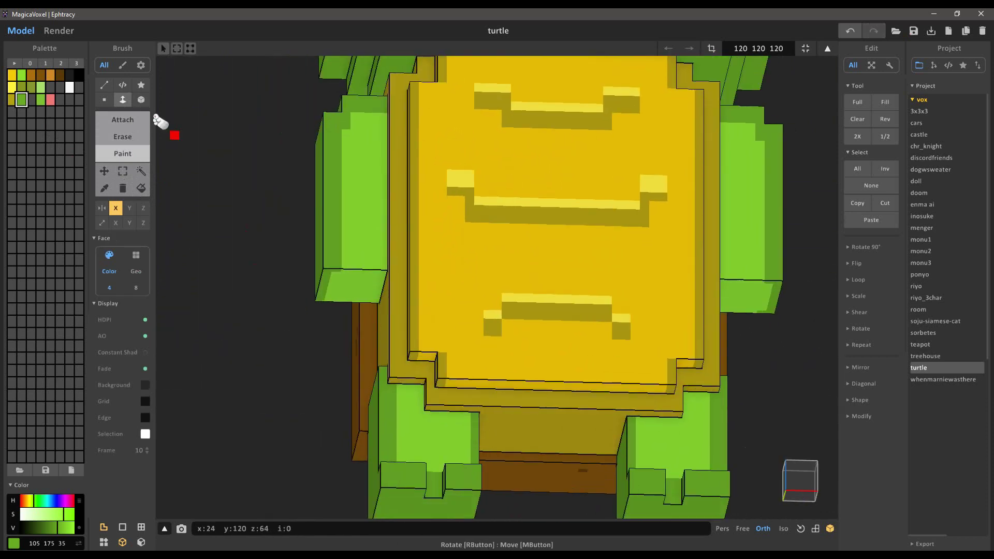
pyautogui.press('b')
pyautogui.press('t')
pyautogui.hotkey('ctrl', 'z')
# Attach hand voxels below both arms with the box and face brushes in green of RGB 139, 226, 46.
pyautogui.moveTo(524, 278); pyautogui.dragTo(549, 294, button='right')
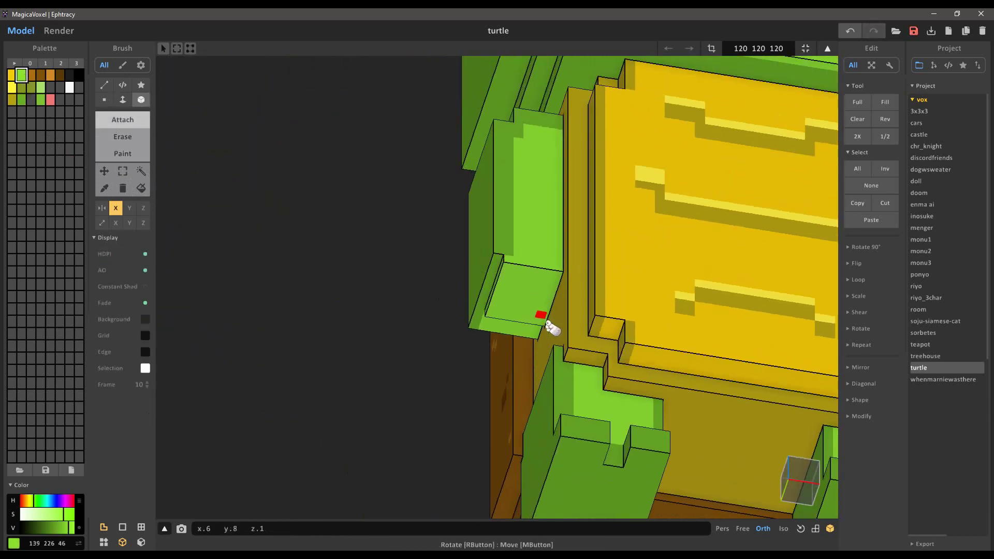
pyautogui.moveTo(506, 269); pyautogui.dragTo(527, 325)
pyautogui.moveTo(526, 325); pyautogui.dragTo(572, 302, button='right')
pyautogui.press('f')
pyautogui.moveTo(523, 303); pyautogui.dragTo(518, 331)
pyautogui.moveTo(519, 331)
pyautogui.mouseDown(button='right')
pyautogui.moveTo(496, 459)
pyautogui.moveTo(515, 335)
pyautogui.moveTo(636, 336)
pyautogui.mouseUp(button='right')
pyautogui.scroll(-3, 496, 434)
pyautogui.moveTo(407, 371); pyautogui.dragTo(585, 368, button='right')
pyautogui.moveTo(642, 349)
pyautogui.mouseDown(button='right')
pyautogui.moveTo(523, 361)
pyautogui.moveTo(537, 336)
pyautogui.moveTo(486, 279)
pyautogui.mouseUp(button='right')
pyautogui.scroll(5, 523, 360)
# Erase a notch in the bottom of each hand and attach voxels on both sides to form fingers.
pyautogui.press('g')
pyautogui.press('b')
pyautogui.click(122, 136)
pyautogui.moveTo(621, 332)
pyautogui.mouseDown(button='right')
pyautogui.moveTo(531, 336)
pyautogui.moveTo(540, 327)
pyautogui.moveTo(536, 360)
pyautogui.moveTo(490, 371)
pyautogui.moveTo(522, 326)
pyautogui.mouseUp(button='right')
pyautogui.scroll(-3, 532, 367)
pyautogui.scroll(3, 540, 327)
pyautogui.click(123, 119)
pyautogui.click(123, 99)
pyautogui.click(532, 295)
pyautogui.click(558, 289)
pyautogui.moveTo(559, 290); pyautogui.dragTo(553, 382, button='right')
# Try to reshape the fingers at the ends of the arms by attaching and erasing voxels.
pyautogui.scroll(-3, 539, 367)
pyautogui.moveTo(481, 323)
pyautogui.mouseDown(button='right')
pyautogui.moveTo(501, 340)
pyautogui.moveTo(488, 350)
pyautogui.moveTo(457, 324)
pyautogui.moveTo(456, 381)
pyautogui.moveTo(502, 324)
pyautogui.moveTo(504, 290)
pyautogui.moveTo(437, 314)
pyautogui.moveTo(440, 244)
pyautogui.moveTo(500, 300)
pyautogui.mouseUp(button='right')
pyautogui.scroll(3, 488, 349)
pyautogui.press('t')
pyautogui.scroll(-4, 456, 381)
pyautogui.scroll(5, 447, 353)
pyautogui.click(503, 290)
pyautogui.press('r')
pyautogui.click(472, 229)
pyautogui.scroll(-5, 499, 300)
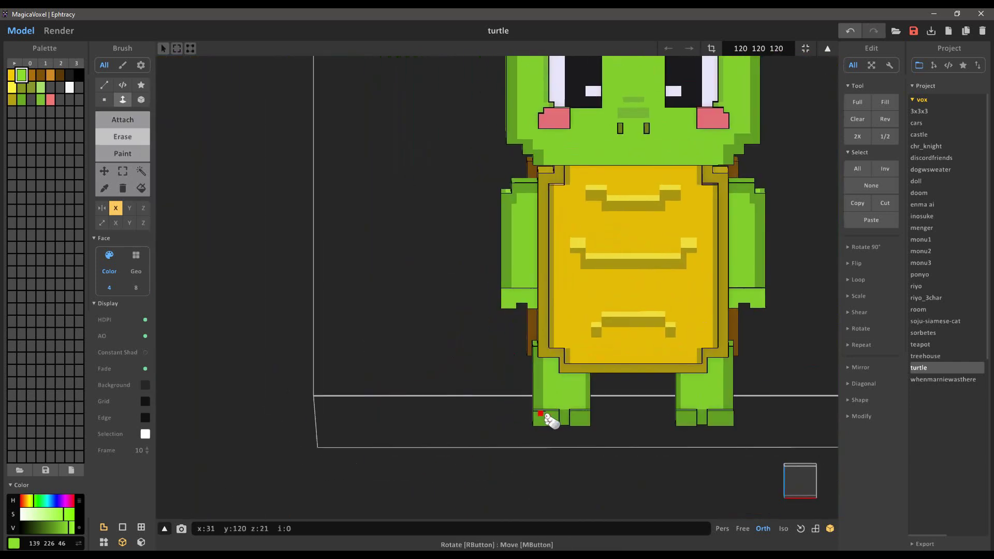
pyautogui.hotkey('ctrl', 'z')
pyautogui.hotkey('ctrl', 'z')
pyautogui.hotkey('ctrl', 'z')
# Pick the deeper green of RGB 105, 175, 35 and shade the backs of the hands with it.
pyautogui.moveTo(522, 365); pyautogui.dragTo(484, 372, button='right')
pyautogui.scroll(-3, 483, 373)
pyautogui.scroll(6, 497, 399)
pyautogui.moveTo(504, 413); pyautogui.dragTo(538, 180, button='right')
pyautogui.press('alt')
pyautogui.moveTo(498, 293); pyautogui.dragTo(670, 383, button='right')
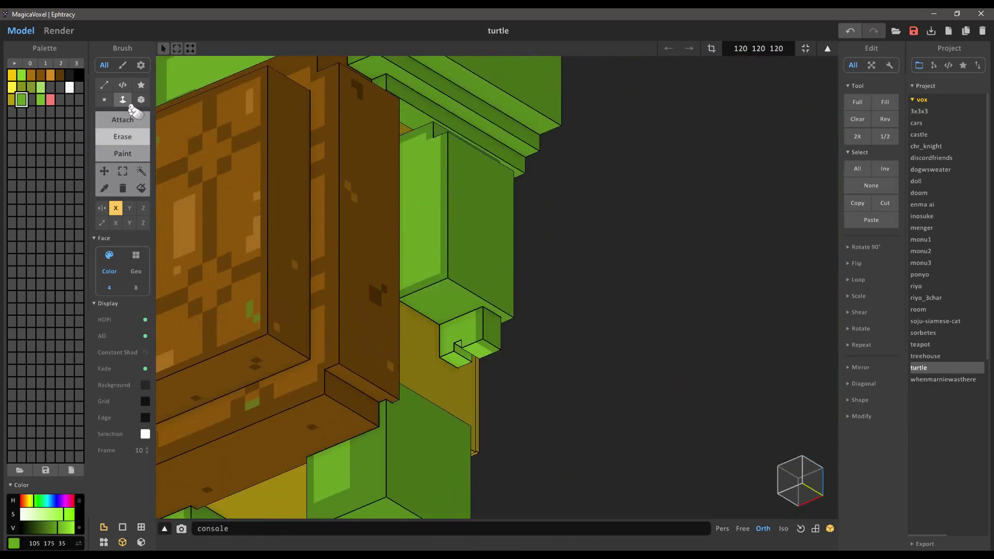
pyautogui.scroll(-2, 414, 248)
pyautogui.moveTo(421, 300)
pyautogui.mouseDown(button='right')
pyautogui.moveTo(390, 344)
pyautogui.moveTo(445, 306)
pyautogui.mouseUp(button='right')
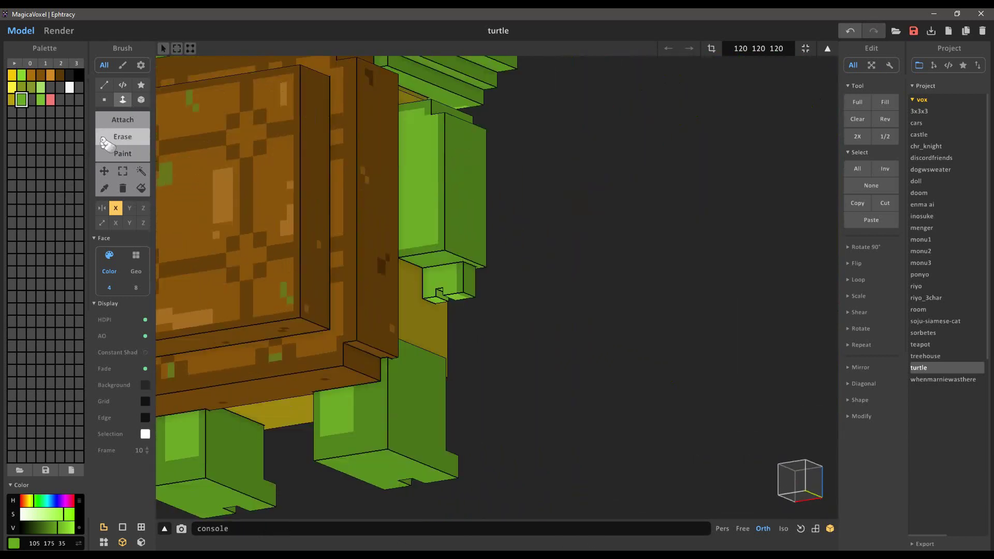
pyautogui.click(116, 154)
pyautogui.keyDown('alt'); pyautogui.click(462, 270); pyautogui.keyUp('alt')
# Attach another layer of deeper green voxels to the outer side of each hand.
pyautogui.scroll(2, 463, 270)
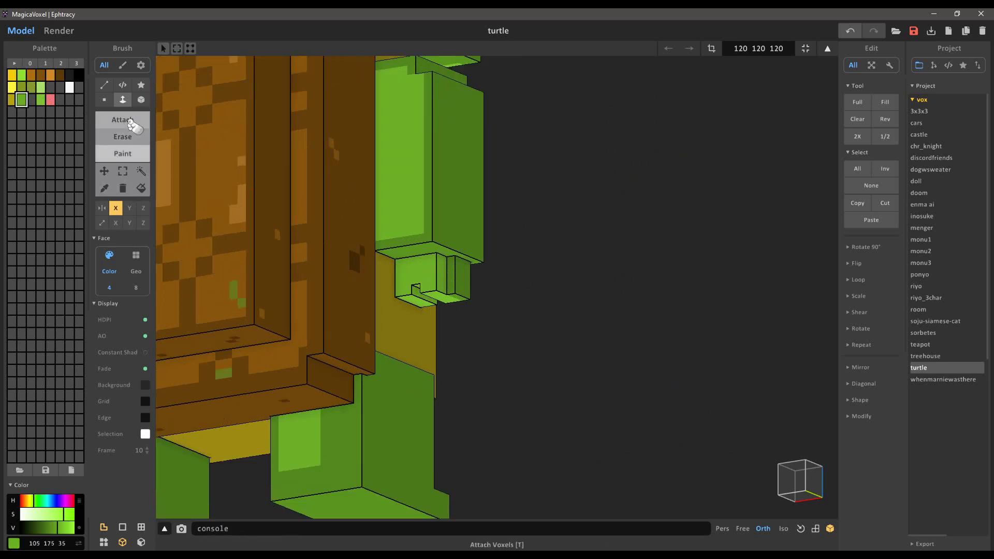
pyautogui.scroll(-5, 466, 357)
pyautogui.scroll(6, 450, 288)
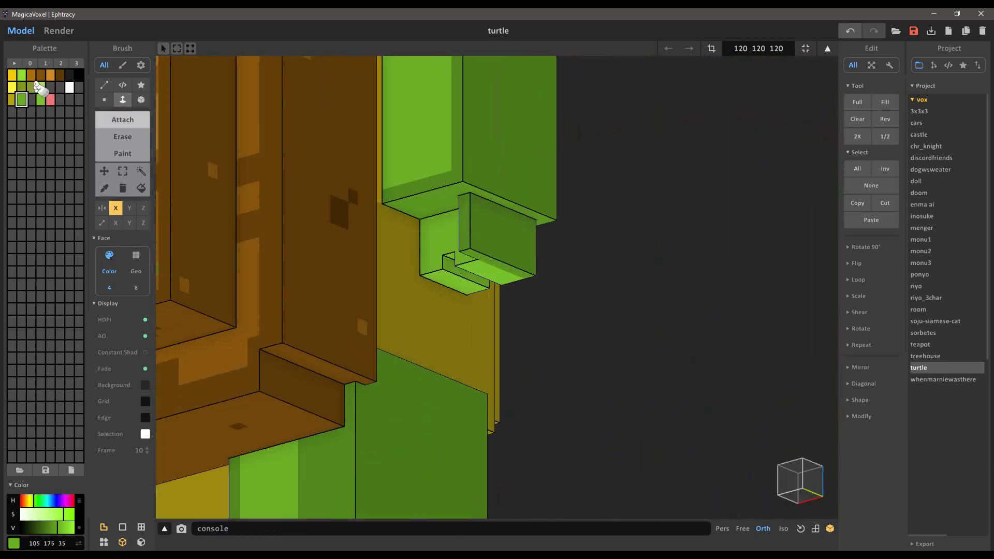
# Erase surplus voxels from the hands and save the turtle model.
pyautogui.moveTo(403, 224)
pyautogui.mouseDown(button='right')
pyautogui.moveTo(338, 348)
pyautogui.moveTo(315, 225)
pyautogui.moveTo(397, 387)
pyautogui.moveTo(531, 333)
pyautogui.moveTo(473, 343)
pyautogui.moveTo(455, 310)
pyautogui.mouseUp(button='right')
pyautogui.press('r')
pyautogui.click(315, 224)
pyautogui.scroll(-5, 315, 224)
pyautogui.hotkey('ctrl', 's')
pyautogui.scroll(5, 397, 387)
pyautogui.scroll(2, 423, 353)
pyautogui.scroll(-4, 455, 394)
pyautogui.scroll(-2, 531, 334)
pyautogui.scroll(-5, 528, 296)
pyautogui.moveTo(527, 296)
pyautogui.mouseDown(button='right')
pyautogui.moveTo(528, 328)
pyautogui.moveTo(574, 298)
pyautogui.mouseUp(button='right')
pyautogui.scroll(5, 575, 298)
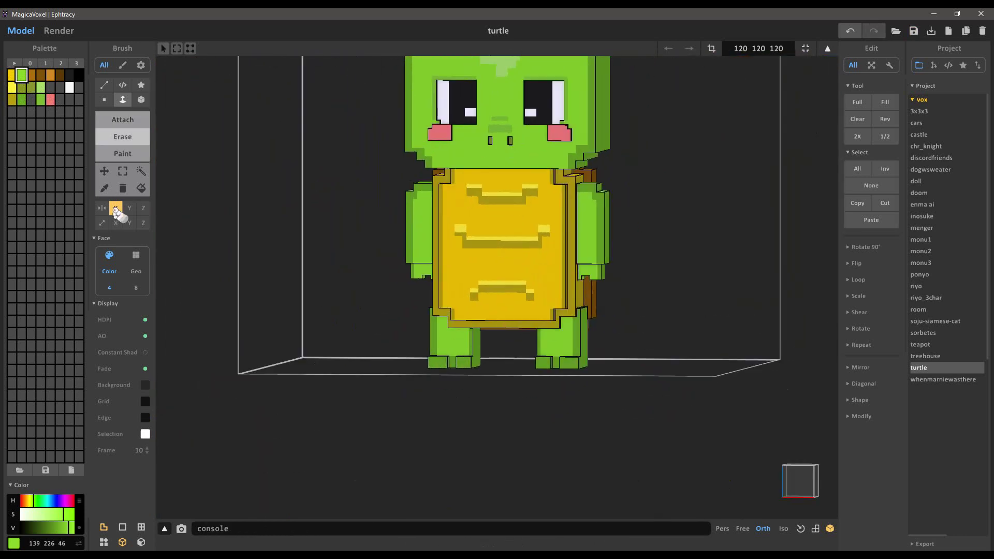
# Pick the light green of RGB 167, 226, 105 and paint small, unmirrored highlight patches on the fronts of the arms.
pyautogui.click(104, 188)
pyautogui.click(41, 88)
pyautogui.click(141, 100)
pyautogui.click(123, 154)
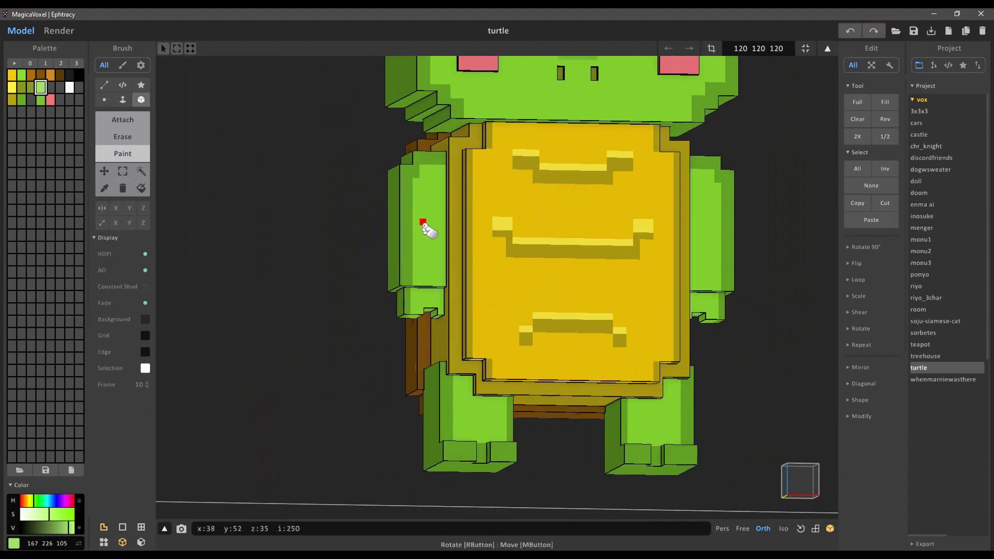
pyautogui.moveTo(439, 284); pyautogui.dragTo(472, 316, button='right')
pyautogui.scroll(2, 472, 316)
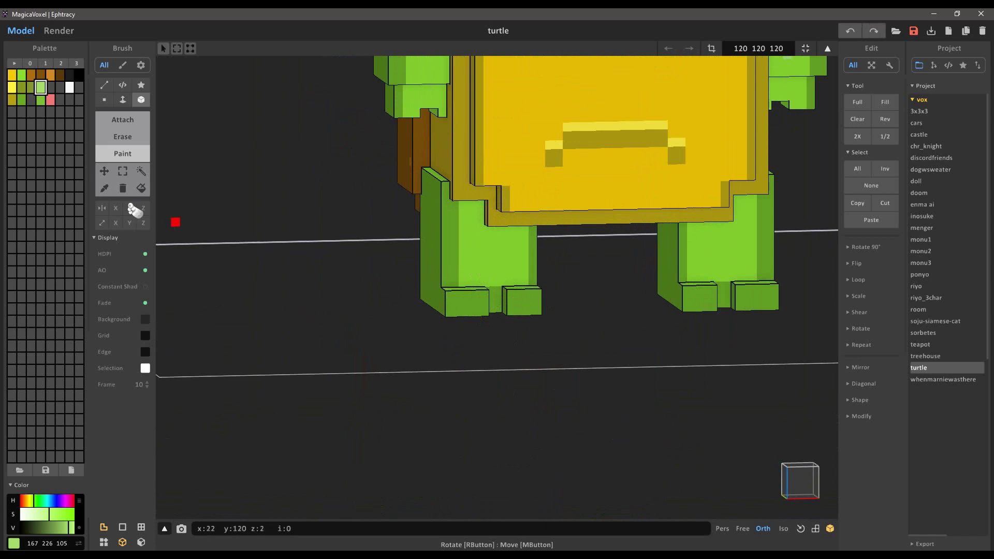
# Pick the green of RGB 126, 195, 53 and paint small shading patches on the fronts of both legs, mirrored on X.
pyautogui.click(104, 188)
pyautogui.scroll(-2, 486, 259)
pyautogui.click(492, 136)
pyautogui.click(123, 154)
pyautogui.scroll(3, 407, 303)
pyautogui.scroll(-2, 443, 309)
pyautogui.moveTo(406, 300); pyautogui.dragTo(443, 306)
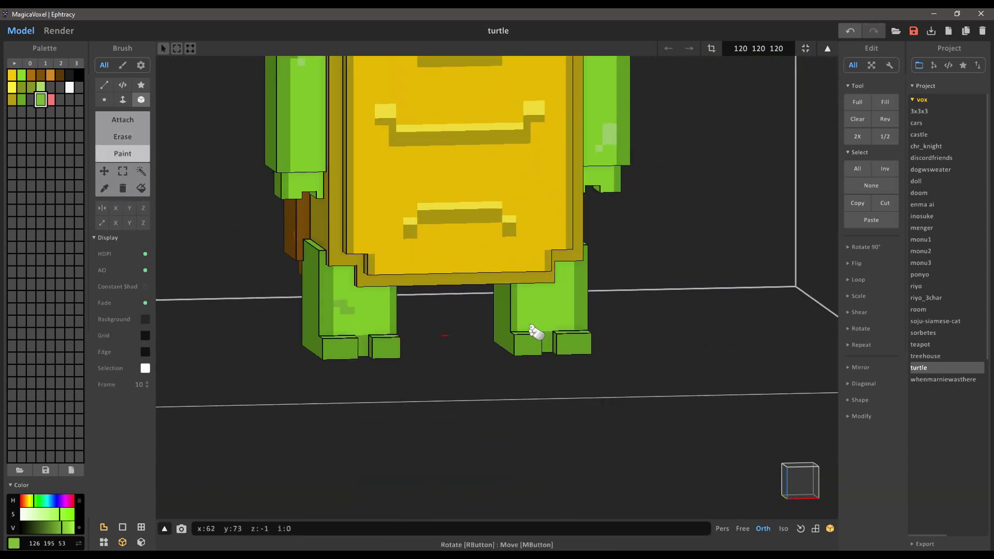
pyautogui.moveTo(530, 326); pyautogui.dragTo(500, 317, button='right')
pyautogui.scroll(1, 501, 317)
pyautogui.hotkey('ctrl', 'z')
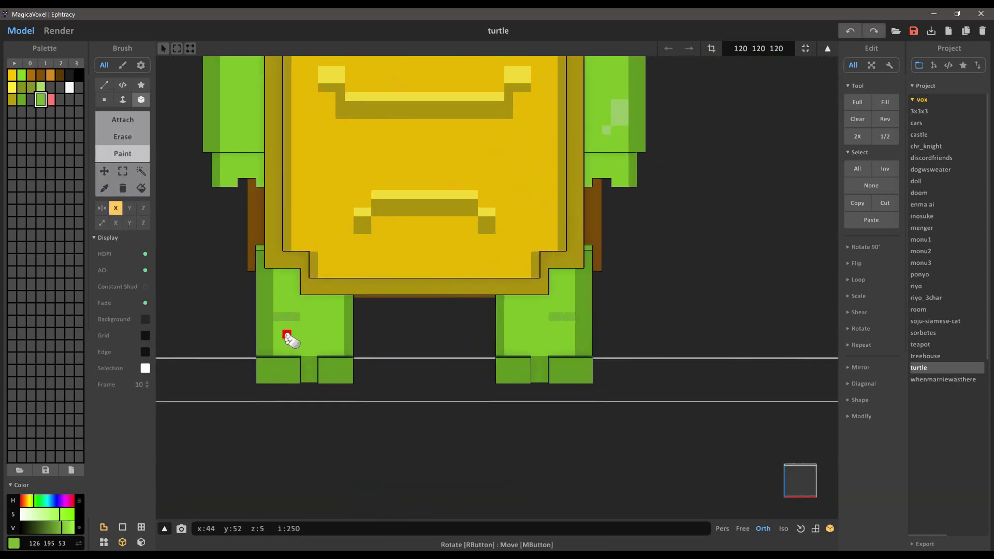
pyautogui.moveTo(278, 335); pyautogui.dragTo(295, 335)
pyautogui.scroll(-2, 328, 341)
pyautogui.scroll(3, 291, 381)
pyautogui.moveTo(263, 395); pyautogui.dragTo(277, 396)
# Preview the turtle in the renderer to examine the leg and arm markings, and return to modelling.
pyautogui.moveTo(228, 233); pyautogui.dragTo(275, 247, button='right')
pyautogui.scroll(-3, 275, 248)
pyautogui.click(59, 31)
pyautogui.moveTo(559, 414); pyautogui.dragTo(432, 421, button='right')
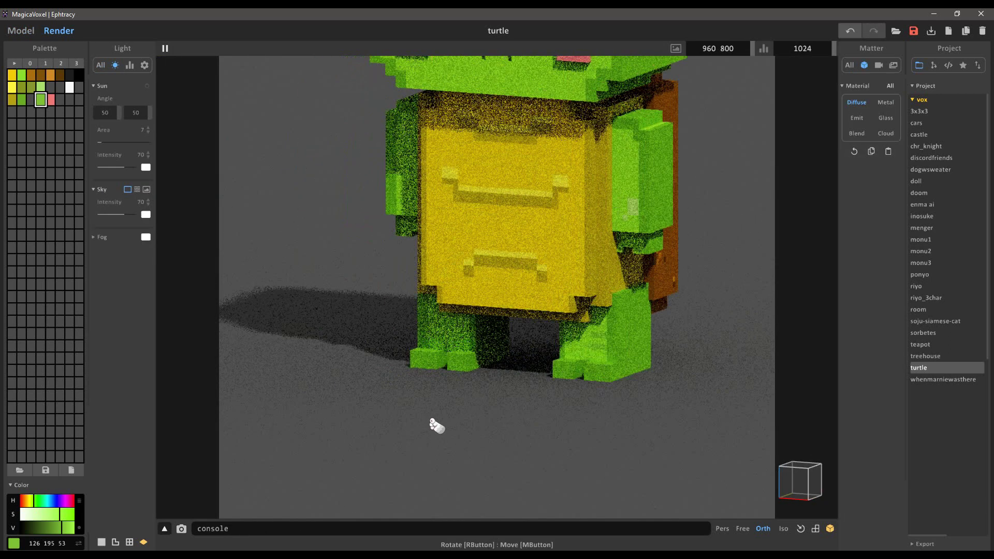
pyautogui.press('Tab')
pyautogui.scroll(2, 440, 317)
pyautogui.scroll(-3, 434, 303)
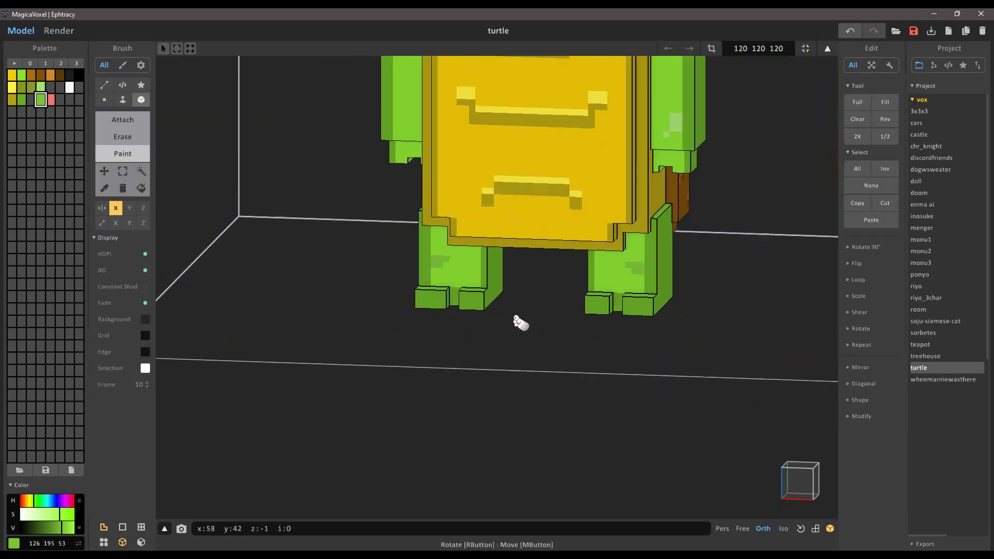
# Make a darker green of RGB 91, 144, 39 in a new palette slot and paint toenail patches on the toes.
pyautogui.rightClick(41, 100)
pyautogui.click(51, 527)
pyautogui.scroll(3, 377, 361)
pyautogui.scroll(2, 394, 365)
pyautogui.moveTo(399, 365)
pyautogui.mouseDown(button='right')
pyautogui.moveTo(347, 309)
pyautogui.moveTo(311, 352)
pyautogui.mouseUp(button='right')
pyautogui.moveTo(297, 282); pyautogui.dragTo(331, 297)
pyautogui.moveTo(404, 297); pyautogui.dragTo(421, 283)
pyautogui.scroll(-3, 415, 295)
pyautogui.scroll(2, 419, 305)
pyautogui.scroll(-6, 461, 266)
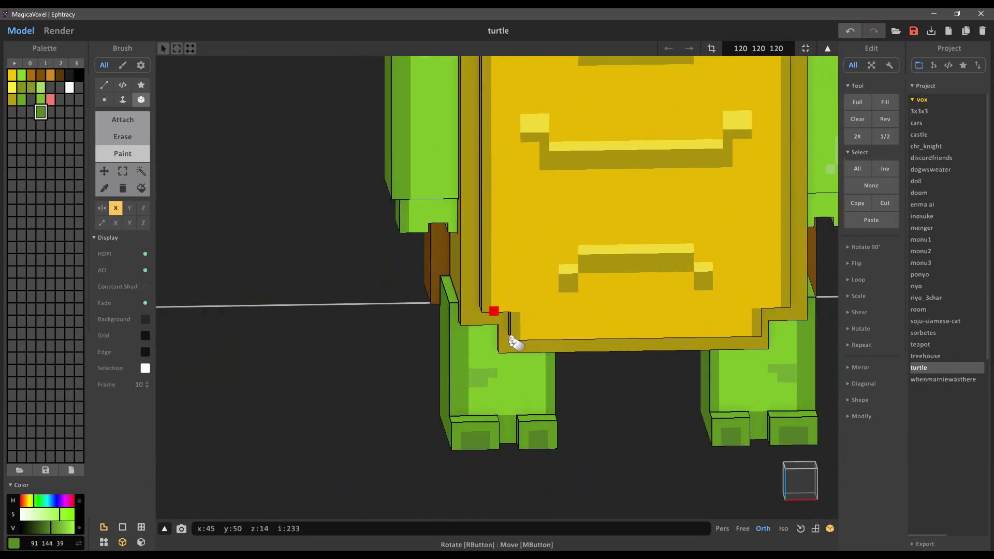
pyautogui.press('Tab')
pyautogui.press('Tab')
# Paint mirrored spots on both upper arms and shade the lower edge of the chin with RGB 126, 195, 53.
pyautogui.click(41, 99)
pyautogui.scroll(4, 582, 282)
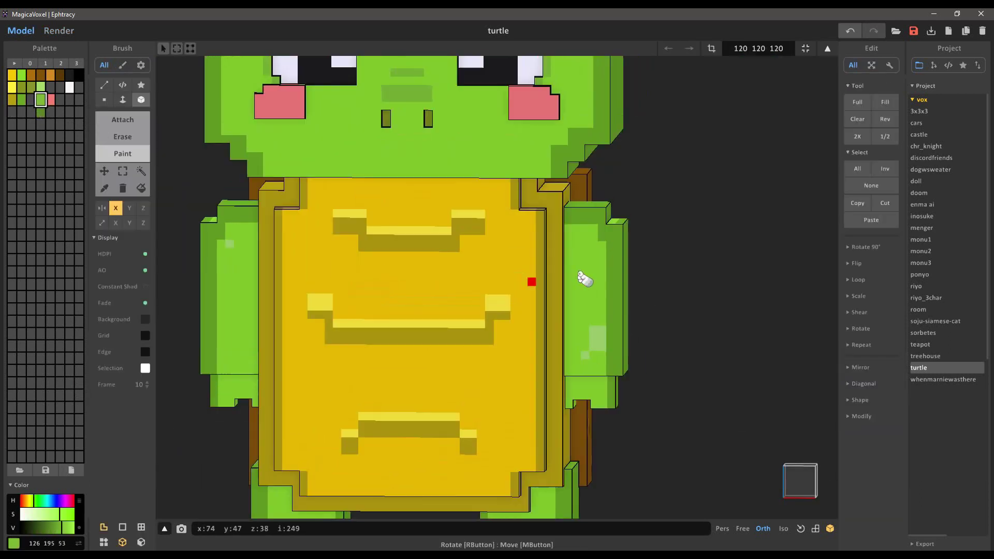
pyautogui.scroll(-2, 587, 272)
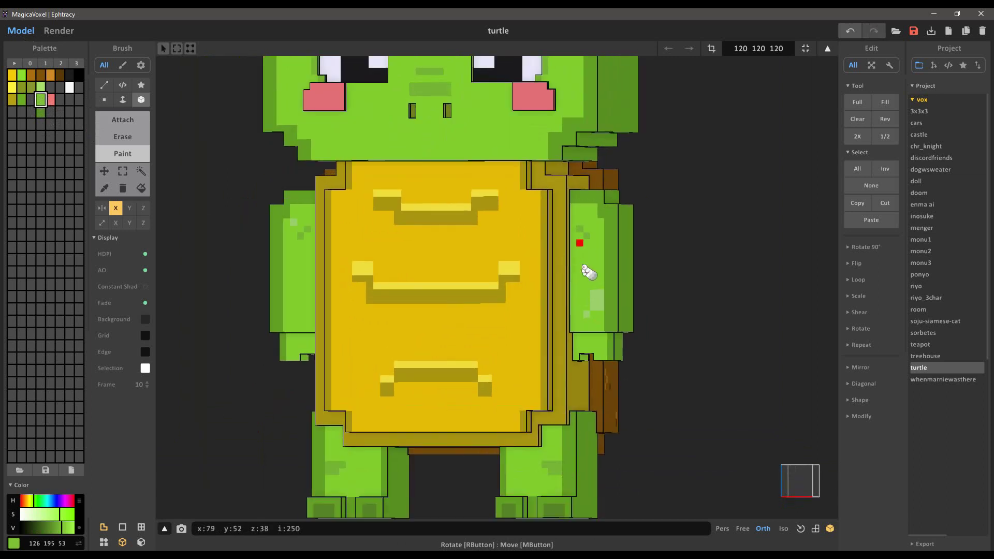
pyautogui.moveTo(588, 270); pyautogui.dragTo(505, 328, button='right')
pyautogui.scroll(4, 517, 318)
pyautogui.scroll(-4, 528, 310)
pyautogui.scroll(5, 377, 304)
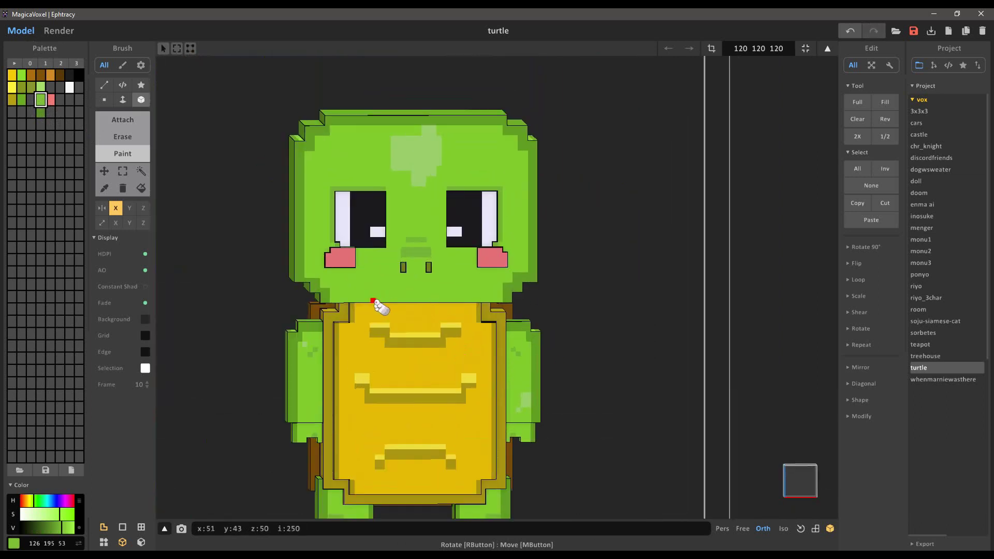
# Preview the whole turtle in the renderer, check its markings, and return to modelling.
pyautogui.press('Tab')
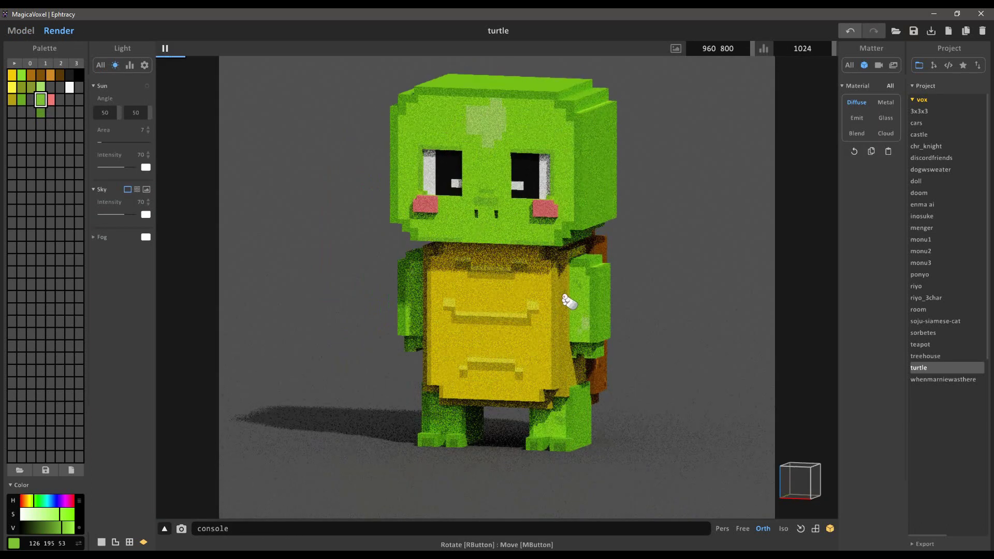
pyautogui.moveTo(609, 309); pyautogui.dragTo(559, 324, button='right')
pyautogui.press('Tab')
# Paint mirrored spot clusters beside both eyes and a few unmirrored dots next to the forehead highlight in RGB 126, 195, 53.
pyautogui.moveTo(329, 344); pyautogui.dragTo(357, 331, button='right')
pyautogui.scroll(2, 311, 306)
pyautogui.click(279, 297)
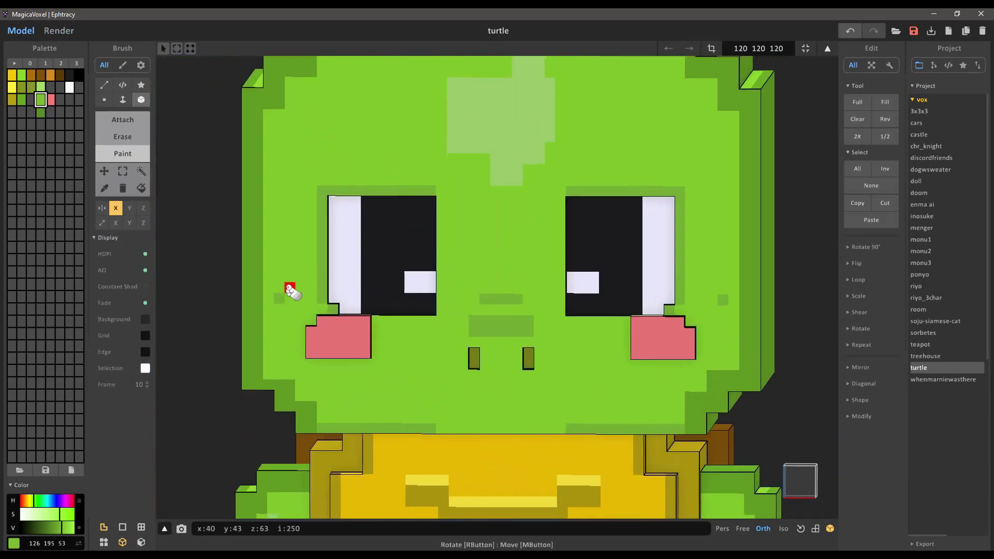
pyautogui.click(288, 287)
pyautogui.scroll(-3, 414, 285)
pyautogui.scroll(4, 347, 174)
pyautogui.moveTo(348, 174); pyautogui.dragTo(365, 298, button='middle')
pyautogui.click(365, 298)
pyautogui.scroll(-2, 487, 213)
pyautogui.moveTo(489, 212); pyautogui.dragTo(481, 253, button='middle')
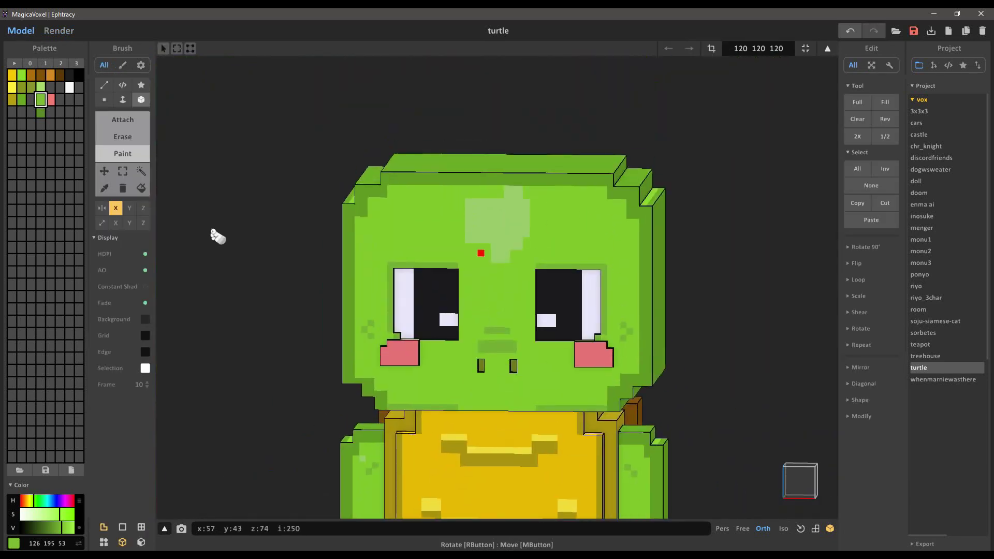
pyautogui.moveTo(539, 221); pyautogui.dragTo(532, 254, button='middle')
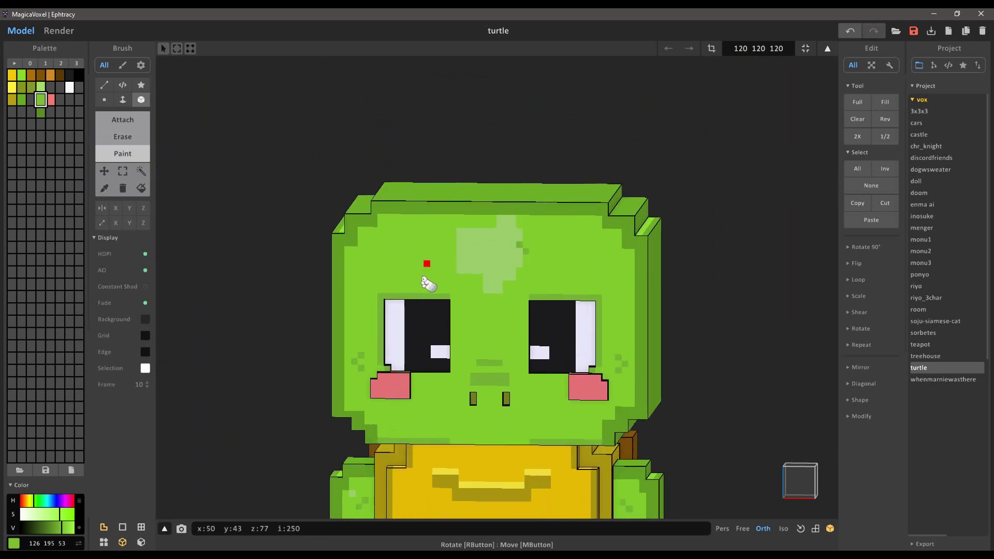
pyautogui.moveTo(427, 275); pyautogui.dragTo(446, 77, button='middle')
# Pick the dark gold palette colour and paint small clusters of speckles on the belly without mirroring.
pyautogui.click(11, 99)
pyautogui.scroll(1, 429, 265)
pyautogui.click(429, 265)
pyautogui.click(421, 271)
pyautogui.scroll(-1, 592, 293)
pyautogui.click(590, 294)
pyautogui.scroll(-4, 603, 306)
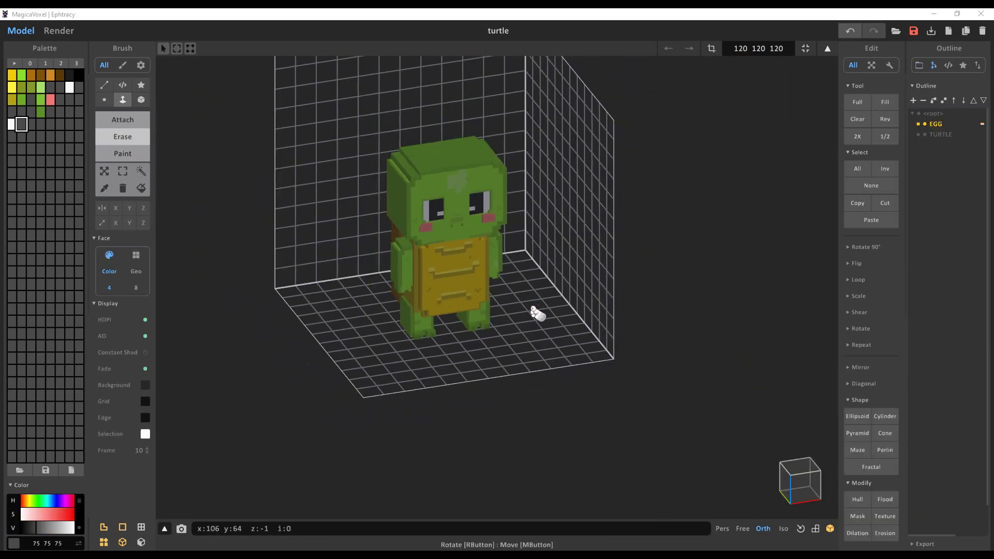
# In the EGG object, build an off-white block of RGB 248, 248, 248 around the turtle's lower body, mirrored on X.
pyautogui.scroll(3, 537, 310)
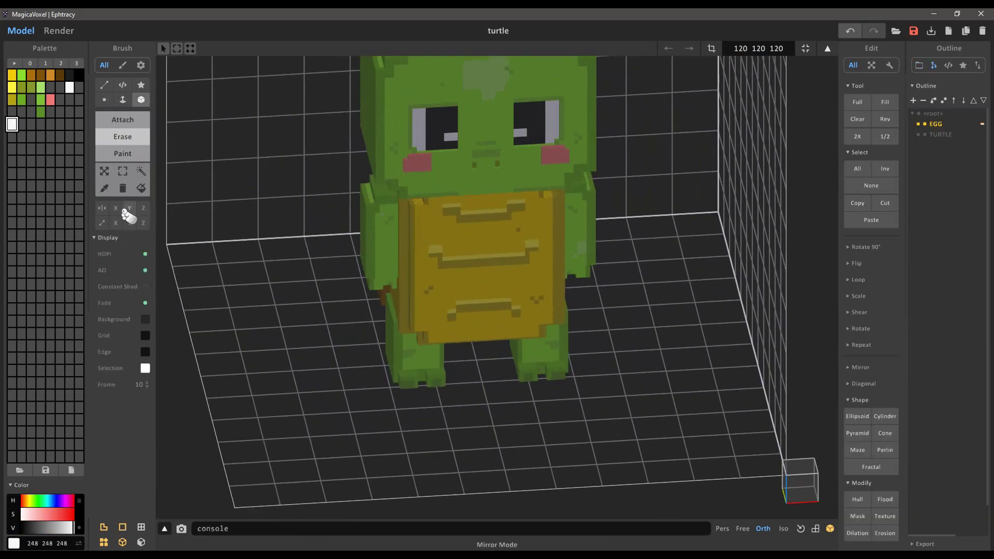
pyautogui.click(800, 466)
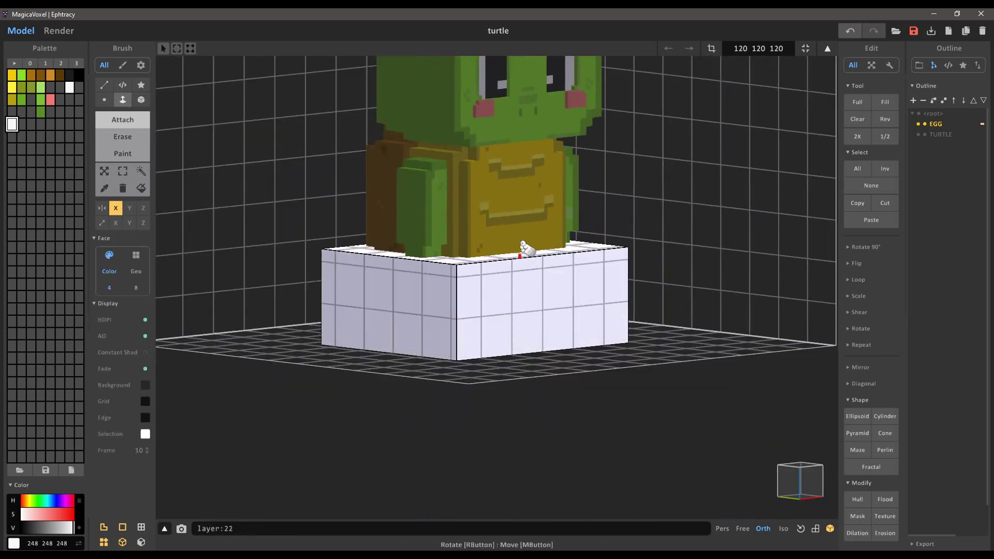
pyautogui.moveTo(525, 217); pyautogui.dragTo(525, 209)
pyautogui.moveTo(481, 280)
pyautogui.mouseDown(button='right')
pyautogui.moveTo(553, 317)
pyautogui.moveTo(535, 305)
pyautogui.mouseUp(button='right')
pyautogui.press('r')
pyautogui.hotkey('ctrl', 'z')
pyautogui.moveTo(596, 357); pyautogui.dragTo(488, 337, button='right')
pyautogui.scroll(-3, 488, 337)
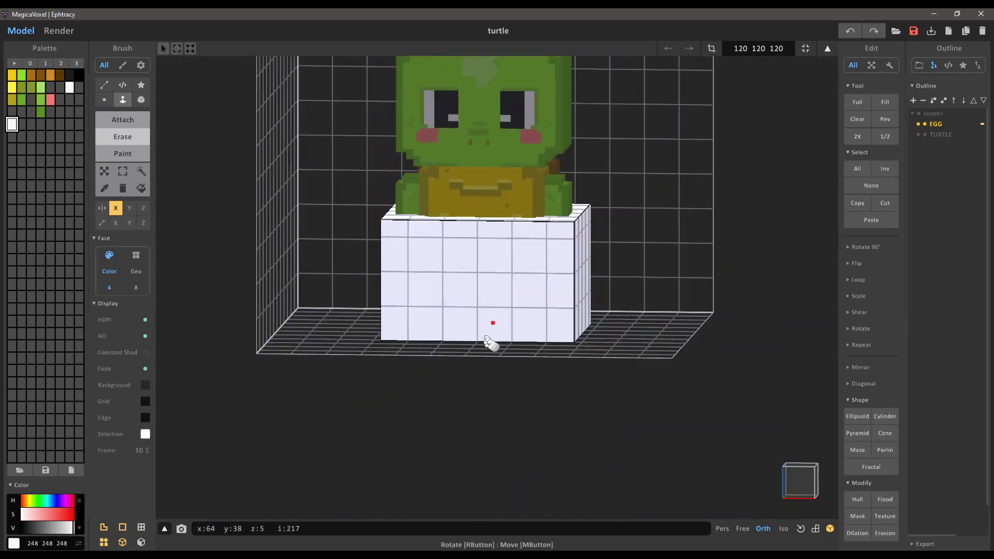
# Erase a stepped notch along the lower side edges of the egg block.
pyautogui.moveTo(488, 338); pyautogui.dragTo(493, 375, button='middle')
pyautogui.scroll(3, 427, 383)
pyautogui.click(426, 351)
pyautogui.moveTo(435, 390)
pyautogui.mouseDown(button='right')
pyautogui.moveTo(466, 387)
pyautogui.moveTo(409, 388)
pyautogui.mouseUp(button='right')
pyautogui.scroll(-3, 414, 378)
pyautogui.moveTo(438, 357); pyautogui.dragTo(444, 417, button='middle')
pyautogui.moveTo(444, 417); pyautogui.dragTo(523, 461, button='right')
# Hide the TURTLE object and hollow out the egg block from above, leaving thin walls.
pyautogui.click(924, 134)
pyautogui.press('b')
pyautogui.moveTo(352, 248); pyautogui.dragTo(313, 297, button='right')
pyautogui.moveTo(474, 220)
pyautogui.mouseDown(button='right')
pyautogui.moveTo(424, 230)
pyautogui.moveTo(484, 267)
pyautogui.mouseUp(button='right')
pyautogui.moveTo(460, 299); pyautogui.dragTo(459, 302)
pyautogui.moveTo(459, 302); pyautogui.dragTo(478, 254, button='right')
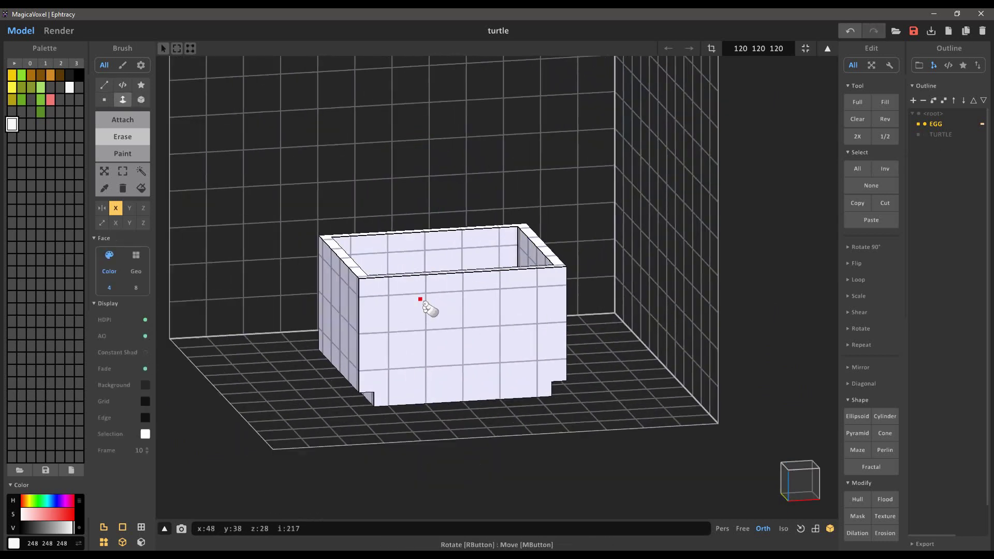
# Erase an uneven zigzag across the egg's front wall, remove the shell above it, and save the model.
pyautogui.scroll(5, 432, 311)
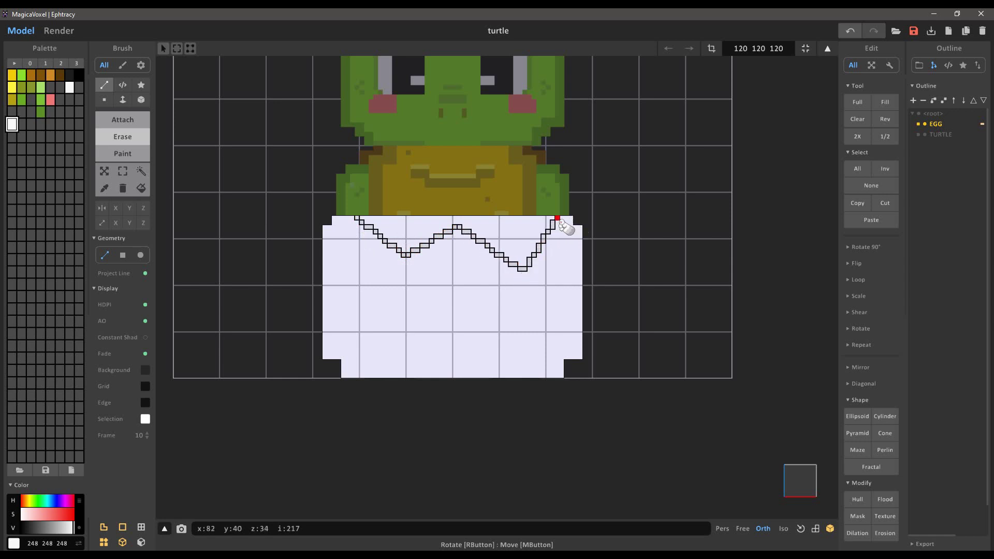
pyautogui.moveTo(559, 220); pyautogui.dragTo(616, 279, button='right')
pyautogui.click(123, 100)
pyautogui.click(402, 310)
pyautogui.moveTo(456, 336)
pyautogui.mouseDown(button='right')
pyautogui.moveTo(402, 311)
pyautogui.moveTo(466, 321)
pyautogui.mouseUp(button='right')
pyautogui.hotkey('ctrl', 's')
# Cut uneven zigzag crack lines across the egg's remaining walls with the line brush in erase mode.
pyautogui.click(104, 85)
pyautogui.moveTo(362, 295)
pyautogui.mouseDown(button='right')
pyautogui.moveTo(538, 308)
pyautogui.moveTo(419, 230)
pyautogui.mouseUp(button='right')
pyautogui.moveTo(502, 231)
pyautogui.mouseDown(button='right')
pyautogui.moveTo(512, 318)
pyautogui.moveTo(475, 275)
pyautogui.moveTo(601, 304)
pyautogui.moveTo(568, 267)
pyautogui.moveTo(570, 204)
pyautogui.mouseUp(button='right')
pyautogui.press('l')
pyautogui.moveTo(454, 220)
pyautogui.mouseDown(button='right')
pyautogui.moveTo(374, 281)
pyautogui.moveTo(313, 290)
pyautogui.moveTo(389, 355)
pyautogui.mouseUp(button='right')
pyautogui.press('l')
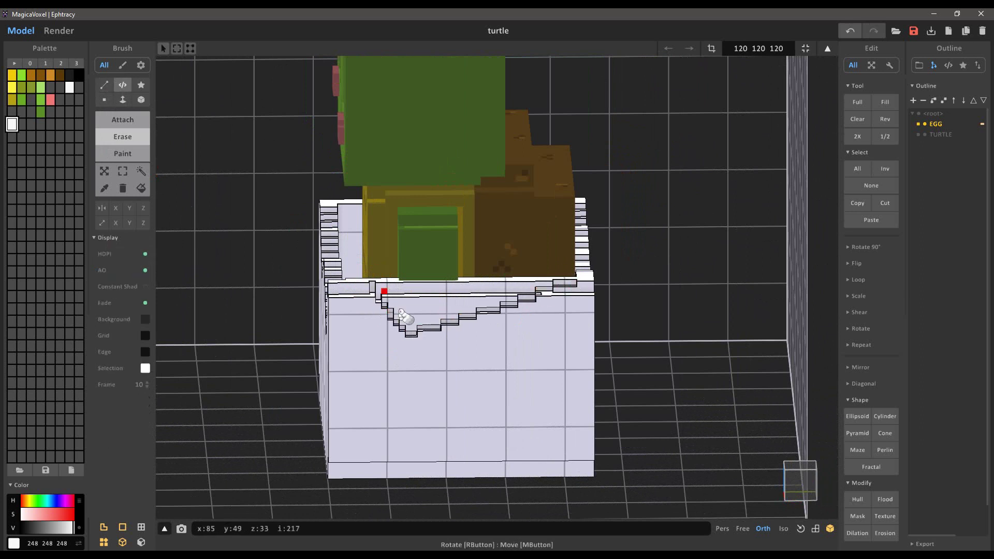
# Erase an additional small step into the egg's lower corners with the box brush, mirrored on X.
pyautogui.moveTo(442, 322)
pyautogui.mouseDown(button='right')
pyautogui.moveTo(549, 339)
pyautogui.moveTo(512, 347)
pyautogui.mouseUp(button='right')
pyautogui.moveTo(513, 346); pyautogui.dragTo(434, 316, button='middle')
pyautogui.scroll(-2, 433, 317)
pyautogui.scroll(4, 503, 284)
pyautogui.press('b')
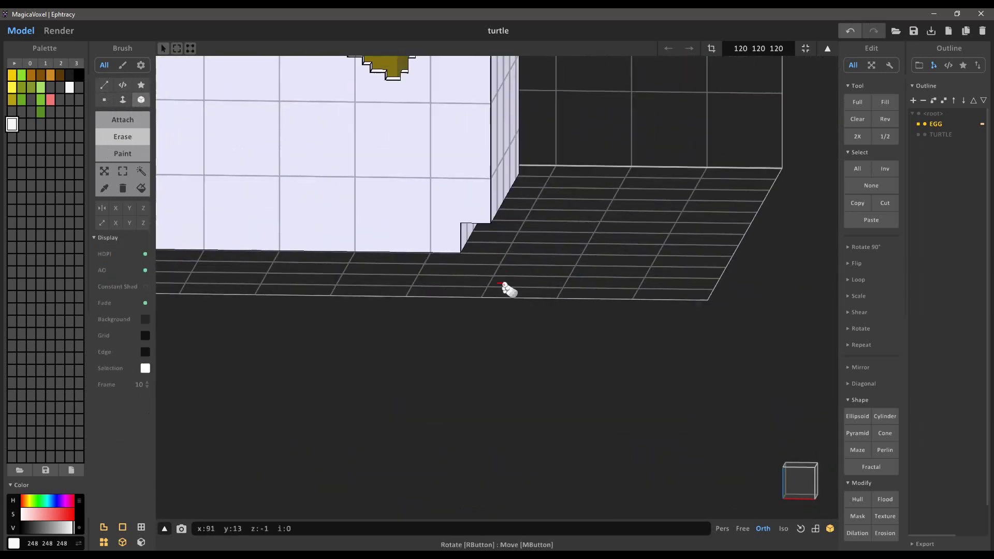
pyautogui.moveTo(502, 284); pyautogui.dragTo(481, 259, button='right')
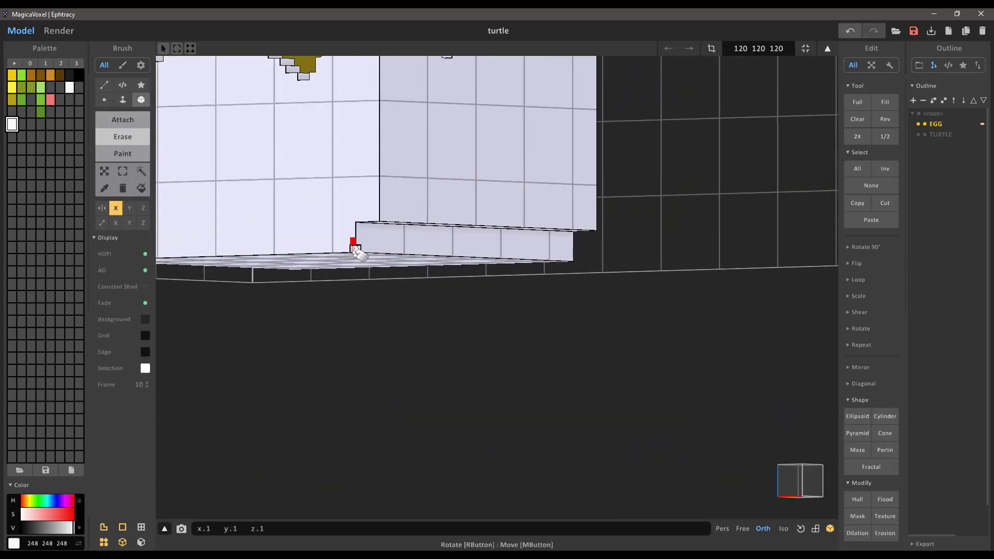
pyautogui.moveTo(425, 331); pyautogui.dragTo(480, 316, button='right')
pyautogui.click(110, 121)
pyautogui.scroll(-4, 480, 316)
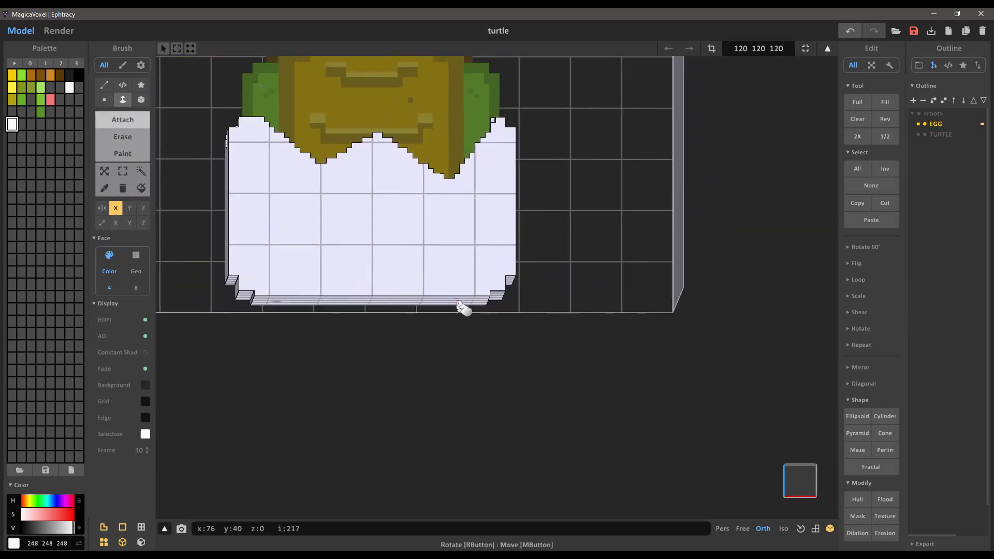
pyautogui.hotkey('ctrl', 'z')
# Turn off X mirroring and erase single steps along one side of the front zigzag rim to roughen it.
pyautogui.scroll(-4, 531, 331)
pyautogui.moveTo(450, 229)
pyautogui.mouseDown(button='right')
pyautogui.moveTo(531, 331)
pyautogui.moveTo(544, 404)
pyautogui.mouseUp(button='right')
pyautogui.scroll(6, 386, 274)
pyautogui.moveTo(385, 274); pyautogui.dragTo(466, 247, button='middle')
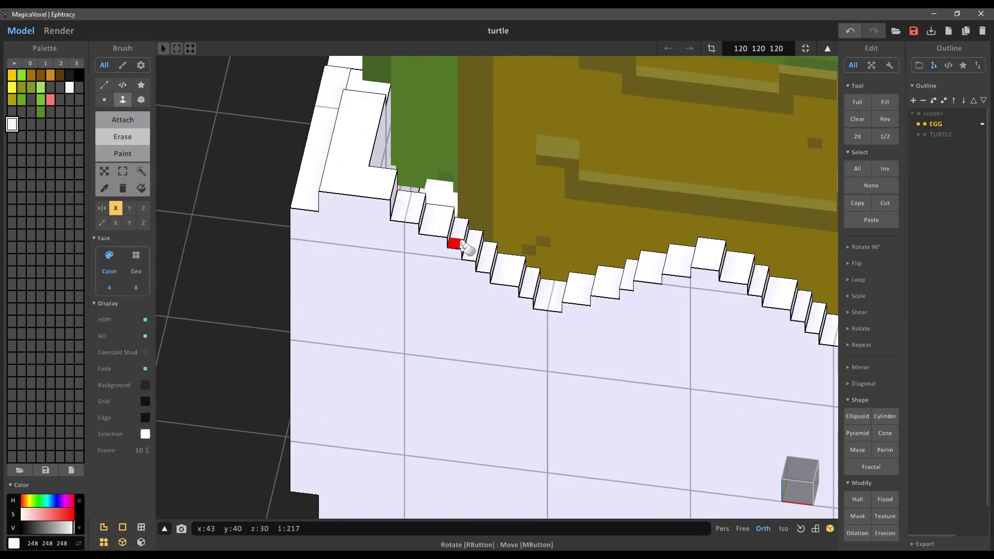
pyautogui.scroll(-3, 486, 294)
pyautogui.click(116, 208)
pyautogui.scroll(4, 440, 228)
pyautogui.click(439, 217)
pyautogui.click(406, 213)
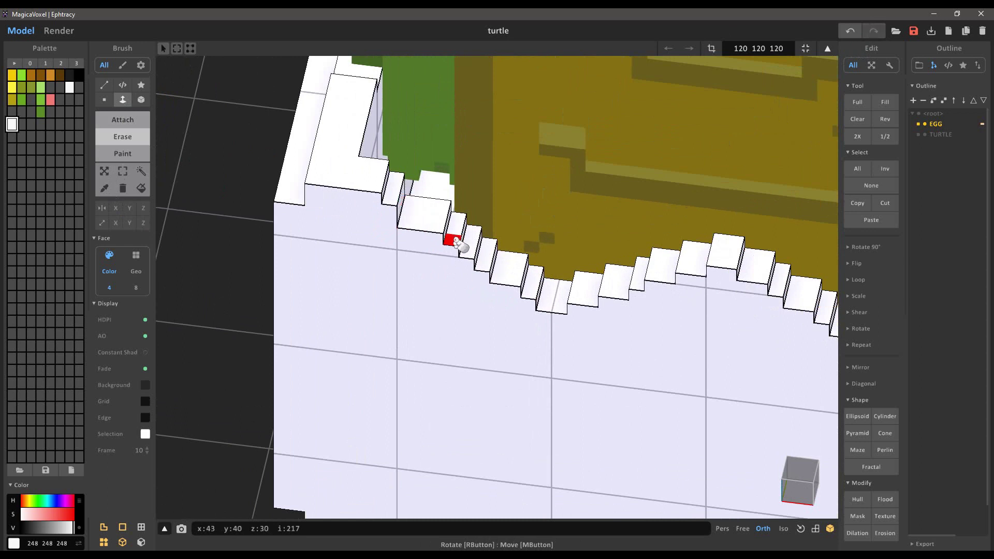
pyautogui.click(455, 240)
pyautogui.click(505, 277)
# Erase more steps along the rest of the egg's front rim and around its side to make the crack irregular.
pyautogui.moveTo(764, 322); pyautogui.dragTo(492, 297, button='middle')
pyautogui.scroll(2, 492, 297)
pyautogui.click(560, 318)
pyautogui.hotkey('ctrl', 'z')
pyautogui.scroll(-5, 692, 322)
pyautogui.moveTo(621, 394)
pyautogui.mouseDown(button='right')
pyautogui.moveTo(610, 324)
pyautogui.moveTo(621, 363)
pyautogui.mouseUp(button='right')
pyautogui.scroll(5, 517, 360)
pyautogui.click(493, 362)
pyautogui.scroll(-2, 492, 361)
pyautogui.moveTo(518, 321)
pyautogui.mouseDown(button='right')
pyautogui.moveTo(535, 253)
pyautogui.moveTo(424, 370)
pyautogui.moveTo(388, 336)
pyautogui.mouseUp(button='right')
pyautogui.click(271, 232)
# Erase further small steps along the egg's cracked front rim with the box and face brushes.
pyautogui.scroll(-3, 272, 232)
pyautogui.moveTo(271, 233)
pyautogui.mouseDown(button='right')
pyautogui.moveTo(477, 278)
pyautogui.moveTo(492, 341)
pyautogui.moveTo(668, 356)
pyautogui.moveTo(621, 290)
pyautogui.moveTo(481, 329)
pyautogui.moveTo(523, 362)
pyautogui.moveTo(581, 350)
pyautogui.moveTo(621, 282)
pyautogui.moveTo(554, 264)
pyautogui.mouseUp(button='right')
pyautogui.scroll(3, 492, 341)
pyautogui.scroll(-3, 667, 356)
pyautogui.click(140, 100)
pyautogui.scroll(1, 569, 290)
pyautogui.click(548, 284)
pyautogui.click(123, 100)
pyautogui.click(574, 299)
pyautogui.click(479, 327)
# Erase voxels from the flat block at the egg's front rim corner with the box brush.
pyautogui.scroll(-3, 582, 350)
pyautogui.press('b')
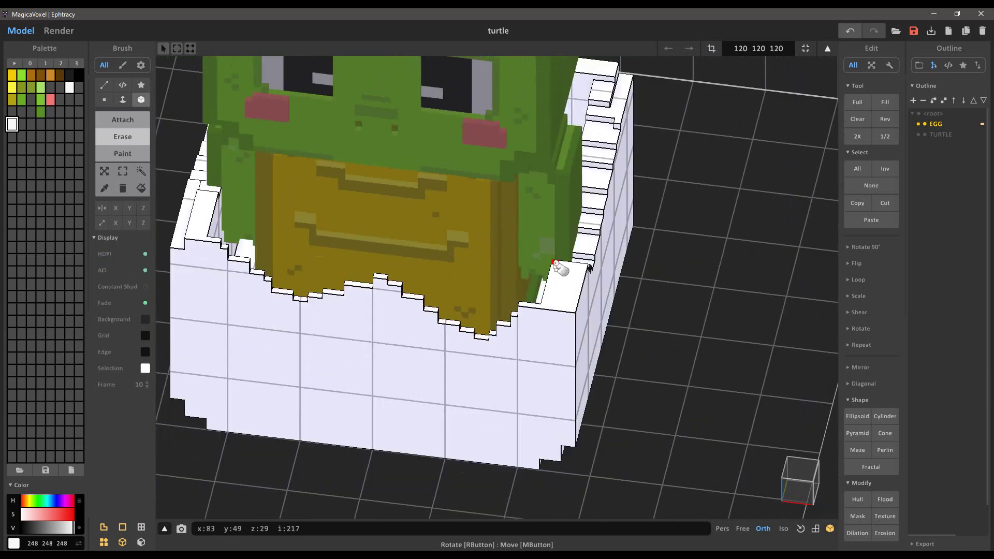
pyautogui.moveTo(554, 264); pyautogui.dragTo(554, 292)
# Recolour the whole eggshell cream (RGB 248, 236, 191) and preview it in render mode.
pyautogui.press('f')
pyautogui.moveTo(526, 265)
pyautogui.mouseDown(button='right')
pyautogui.moveTo(288, 226)
pyautogui.moveTo(239, 232)
pyautogui.mouseUp(button='right')
pyautogui.scroll(3, 288, 226)
pyautogui.press('t')
pyautogui.scroll(-3, 243, 235)
pyautogui.moveTo(445, 415); pyautogui.dragTo(661, 366, button='right')
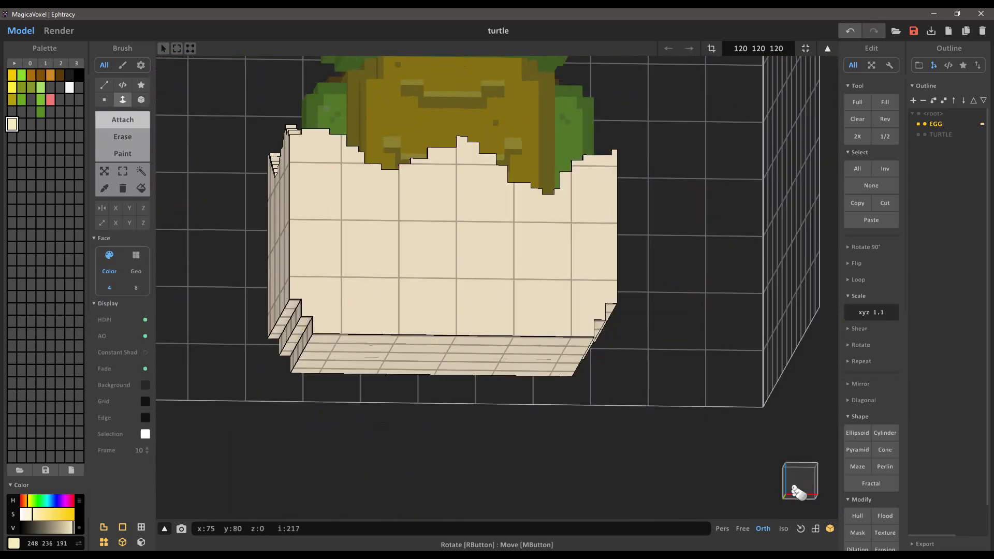
pyautogui.scroll(-2, 499, 385)
pyautogui.click(58, 31)
pyautogui.click(21, 31)
# Save the model and place a copy of the cream eggshell above the turtle's head.
pyautogui.moveTo(445, 393); pyautogui.dragTo(484, 324, button='right')
pyautogui.scroll(2, 483, 324)
pyautogui.press('r')
pyautogui.moveTo(611, 324)
pyautogui.mouseDown(button='right')
pyautogui.moveTo(466, 318)
pyautogui.moveTo(506, 379)
pyautogui.moveTo(434, 387)
pyautogui.mouseUp(button='right')
pyautogui.scroll(-2, 610, 315)
pyautogui.hotkey('ctrl', 's')
pyautogui.click(58, 30)
pyautogui.press('Tab')
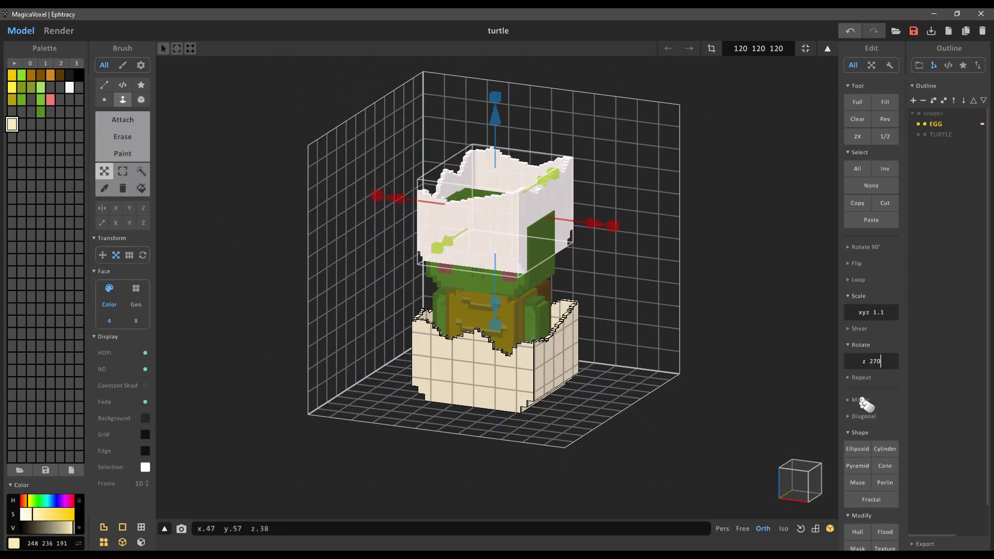
# Flip the copied eggshell upside down so its jagged rim faces down over the turtle's head, and preview the render.
pyautogui.scroll(3, 580, 258)
pyautogui.moveTo(634, 331); pyautogui.dragTo(470, 175, button='right')
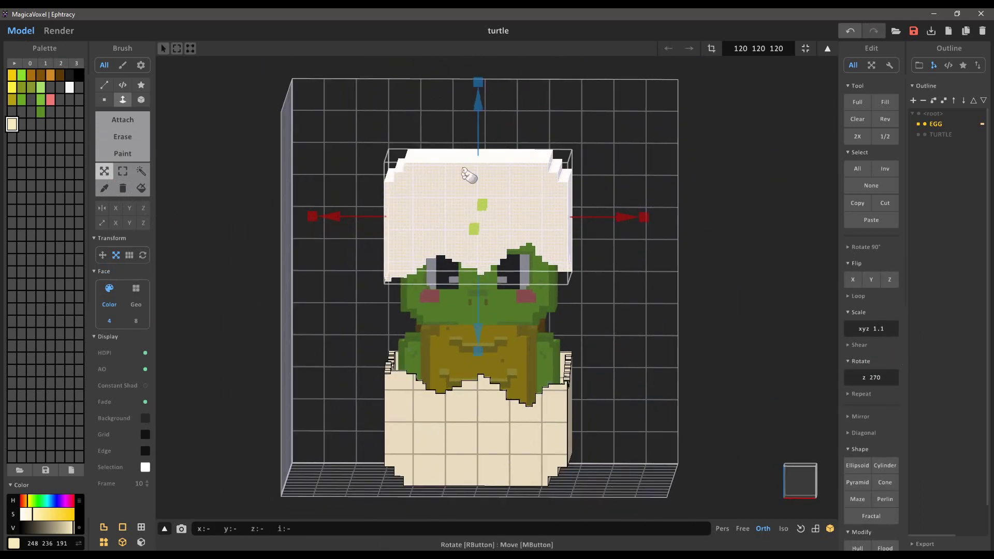
pyautogui.moveTo(470, 175); pyautogui.dragTo(506, 153, button='middle')
pyautogui.moveTo(482, 207); pyautogui.dragTo(546, 262, button='right')
pyautogui.click(58, 31)
pyautogui.press('Tab')
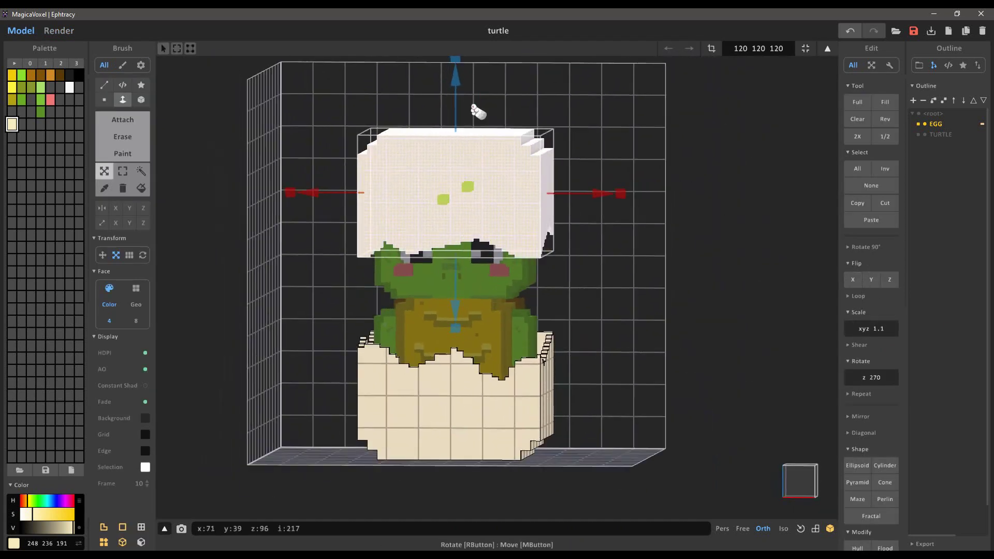
# Scale the upper shell by 0.9 on all axes and raise it above the turtle's head.
pyautogui.press('BackSpace')
pyautogui.press('BackSpace')
pyautogui.write('.9')
pyautogui.press('Return')
pyautogui.moveTo(610, 207); pyautogui.dragTo(595, 238, button='right')
pyautogui.moveTo(595, 238); pyautogui.dragTo(598, 315, button='middle')
pyautogui.moveTo(460, 165); pyautogui.dragTo(466, 81)
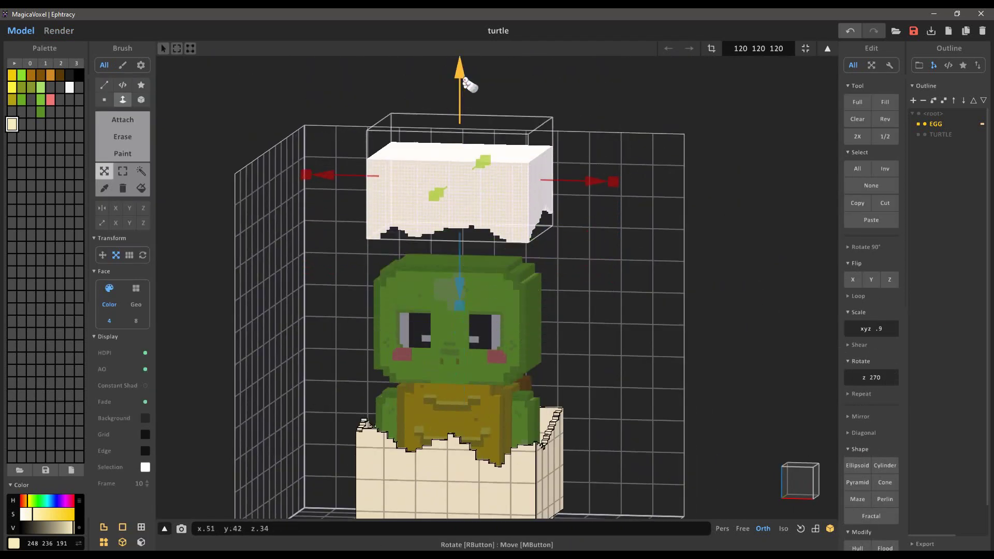
# Lower the upper shell onto the turtle's head like a cap and preview it in render mode.
pyautogui.moveTo(520, 322); pyautogui.dragTo(593, 259, button='middle')
pyautogui.scroll(3, 593, 259)
pyautogui.moveTo(590, 254); pyautogui.dragTo(616, 255, button='right')
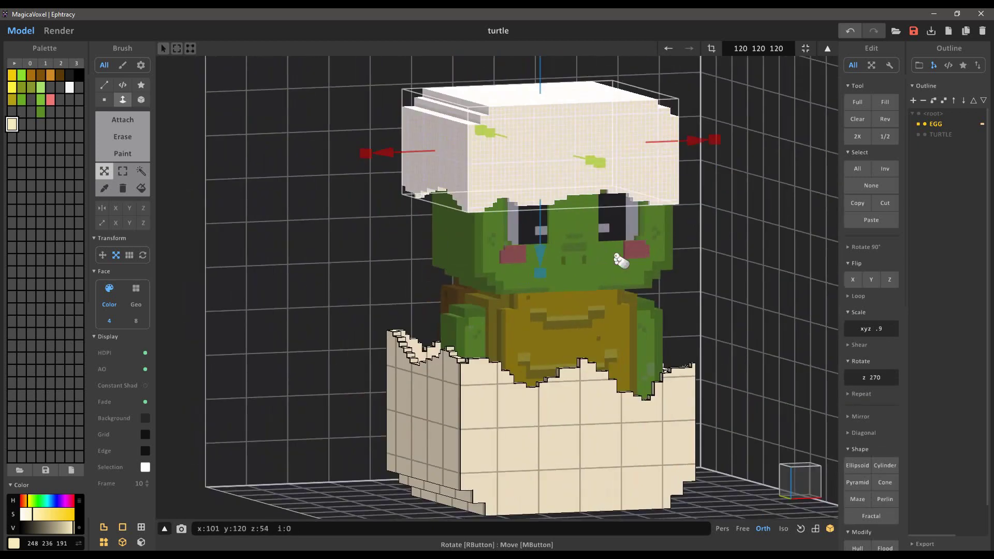
pyautogui.moveTo(615, 256); pyautogui.dragTo(607, 317, button='middle')
pyautogui.click(62, 30)
pyautogui.scroll(-2, 569, 290)
pyautogui.moveTo(595, 321); pyautogui.dragTo(440, 259, button='right')
pyautogui.click(21, 31)
pyautogui.moveTo(688, 259); pyautogui.dragTo(589, 300, button='right')
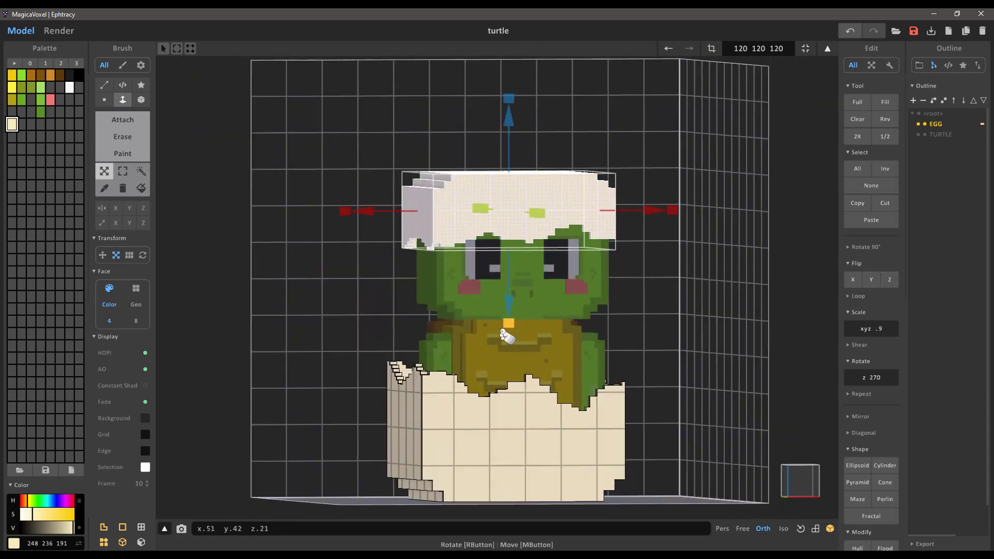
# Scale the upper shell by 1.1 on all axes, deselect it and save the model.
pyautogui.moveTo(501, 344); pyautogui.dragTo(513, 357, button='right')
pyautogui.scroll(-4, 507, 346)
pyautogui.click(59, 31)
pyautogui.click(21, 31)
pyautogui.click(885, 329)
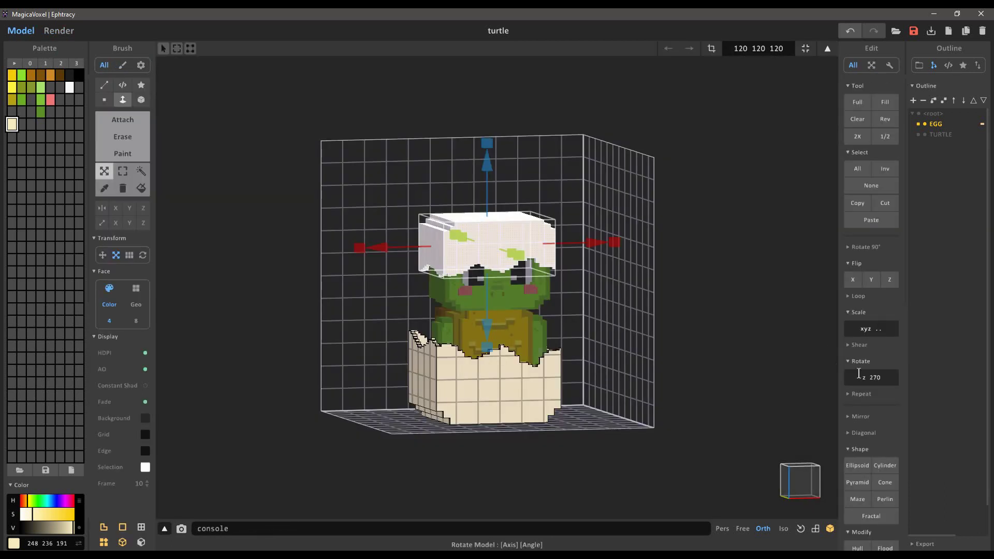
pyautogui.press('Tab')
pyautogui.click(24, 33)
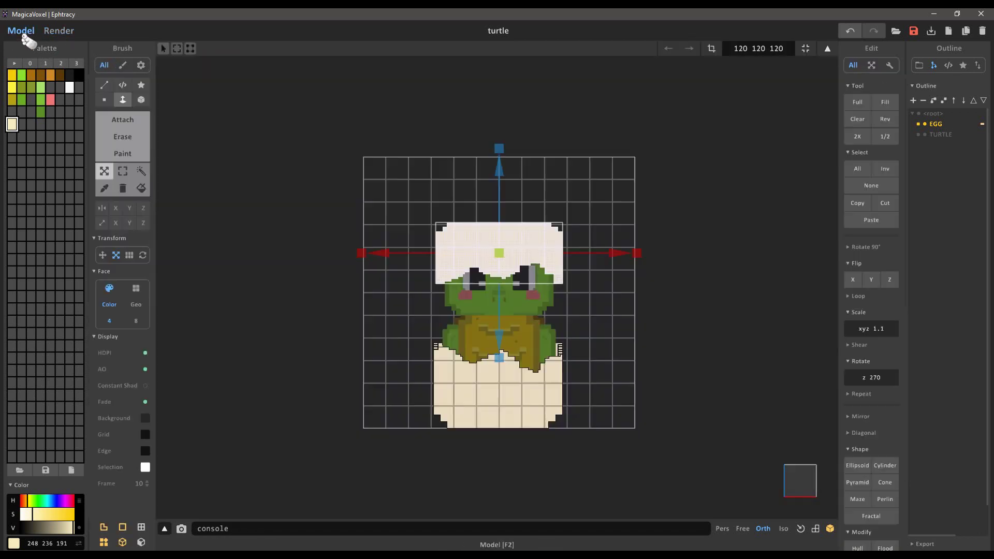
pyautogui.moveTo(559, 354); pyautogui.dragTo(507, 321, button='right')
pyautogui.hotkey('ctrl', 'd')
pyautogui.hotkey('ctrl', 's')
# Erase a face along the upper shell's jagged rim with the face brush.
pyautogui.scroll(5, 579, 379)
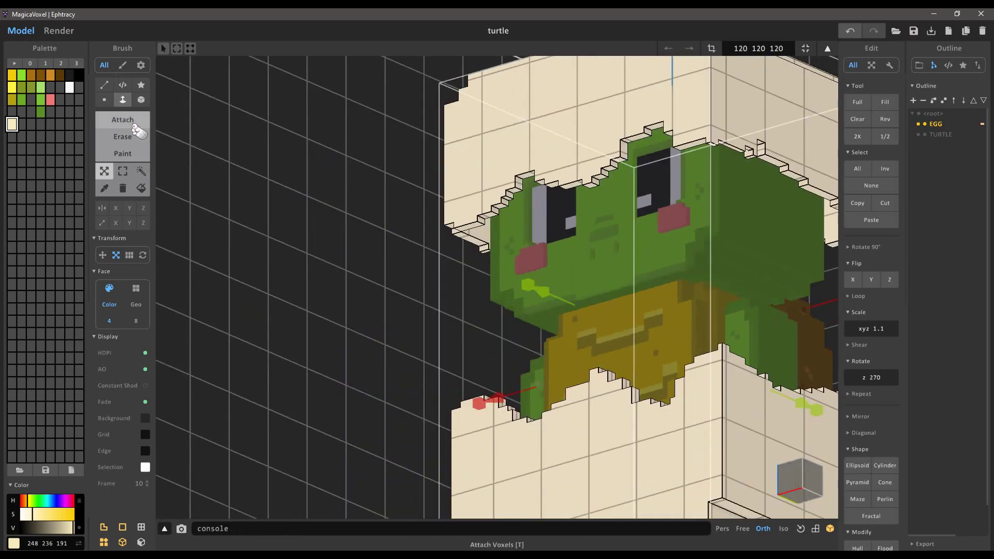
pyautogui.click(124, 143)
pyautogui.scroll(3, 527, 235)
pyautogui.click(528, 235)
pyautogui.moveTo(528, 236); pyautogui.dragTo(640, 276, button='right')
pyautogui.scroll(-4, 640, 258)
# Save the model and preview the turtle between both eggshell halves in render mode.
pyautogui.moveTo(640, 207)
pyautogui.mouseDown(button='right')
pyautogui.moveTo(626, 247)
pyautogui.moveTo(697, 223)
pyautogui.moveTo(657, 230)
pyautogui.moveTo(357, 207)
pyautogui.moveTo(445, 223)
pyautogui.mouseUp(button='right')
pyautogui.scroll(-3, 357, 207)
pyautogui.hotkey('ctrl', 's')
pyautogui.click(59, 32)
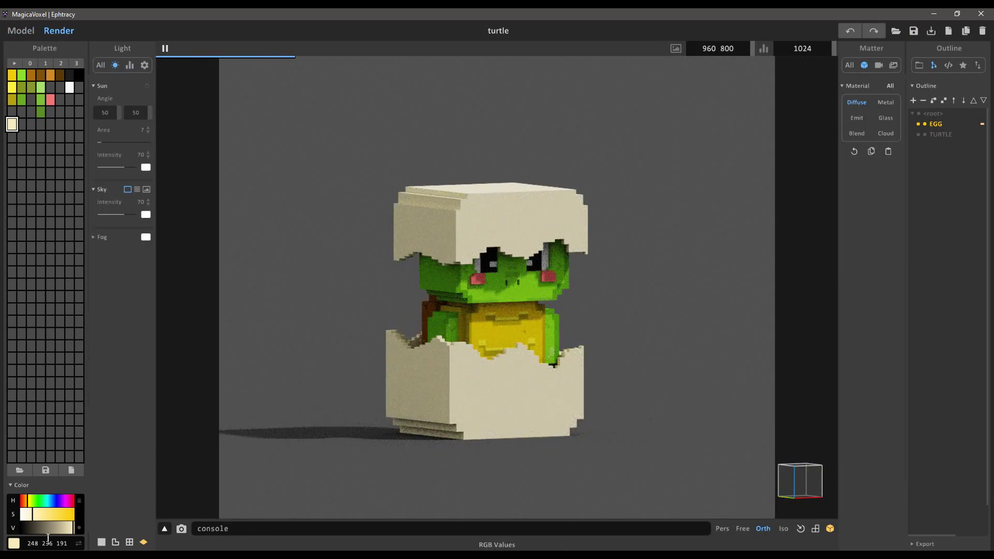
pyautogui.press('Tab')
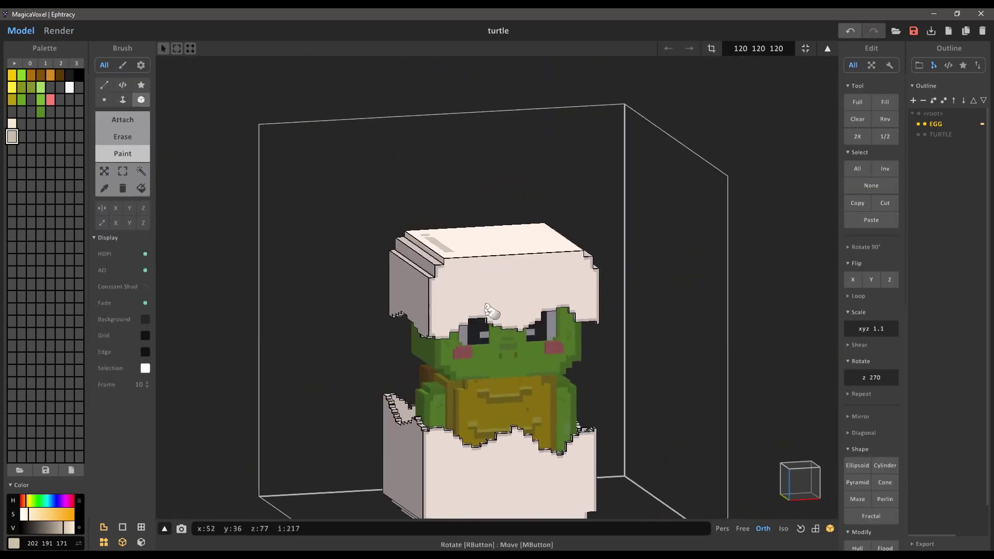
pyautogui.hotkey('ctrl', 'z')
pyautogui.moveTo(377, 170)
pyautogui.mouseDown()
pyautogui.moveTo(393, 241)
pyautogui.moveTo(378, 196)
pyautogui.mouseUp()
pyautogui.hotkey('ctrl', 'z')
pyautogui.hotkey('ctrl', 'z')
pyautogui.hotkey('ctrl', 'z')
# Paint a tall strip and small patch in RGB 202, 191, 171 along the lower shell's front edge, trimming them with cream.
pyautogui.click(15, 141)
pyautogui.scroll(2, 279, 460)
pyautogui.moveTo(321, 114); pyautogui.dragTo(370, 182, button='middle')
pyautogui.moveTo(372, 184)
pyautogui.mouseDown()
pyautogui.moveTo(396, 253)
pyautogui.moveTo(386, 271)
pyautogui.mouseUp()
pyautogui.moveTo(386, 291); pyautogui.dragTo(395, 307)
pyautogui.scroll(1, 393, 307)
pyautogui.click(11, 124)
pyautogui.moveTo(344, 160); pyautogui.dragTo(344, 186)
pyautogui.scroll(-2, 404, 290)
pyautogui.click(396, 296)
pyautogui.scroll(-4, 428, 307)
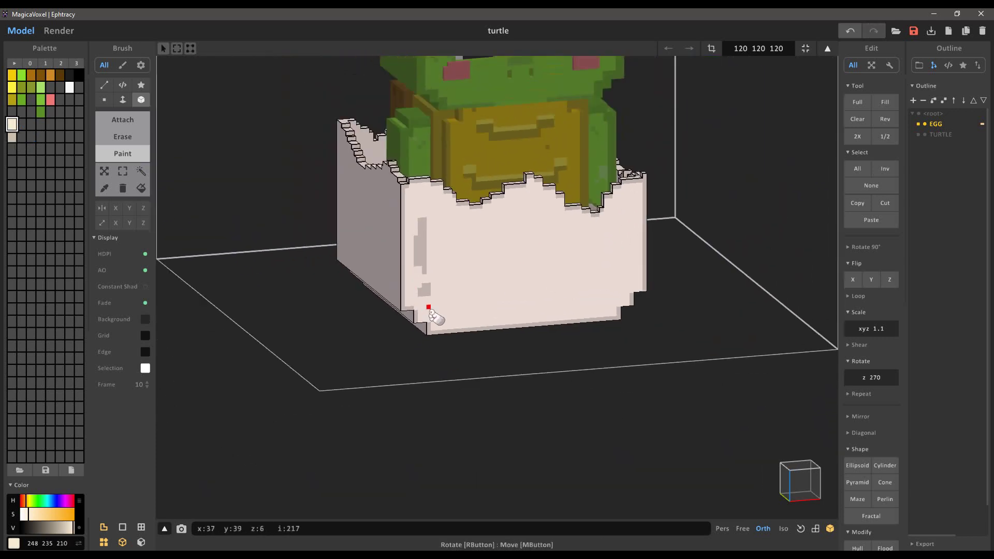
# Paint stepped patches in RGB 202, 191, 171 near the opposite bottom corner of the lower shell's front.
pyautogui.moveTo(429, 308); pyautogui.dragTo(447, 324, button='right')
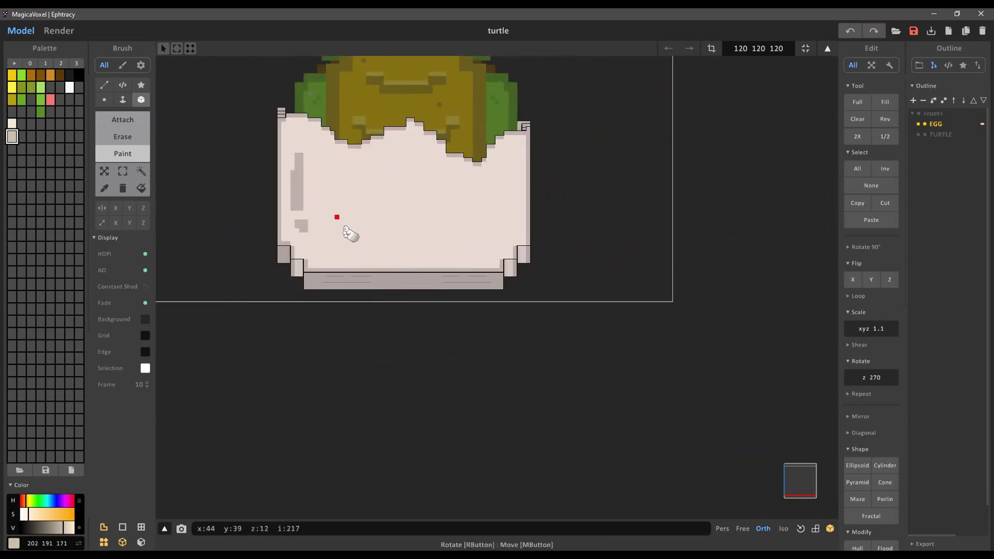
pyautogui.moveTo(346, 228); pyautogui.dragTo(339, 254, button='right')
pyautogui.moveTo(342, 254); pyautogui.dragTo(348, 305, button='middle')
pyautogui.moveTo(501, 304); pyautogui.dragTo(497, 312)
pyautogui.moveTo(493, 317); pyautogui.dragTo(484, 328)
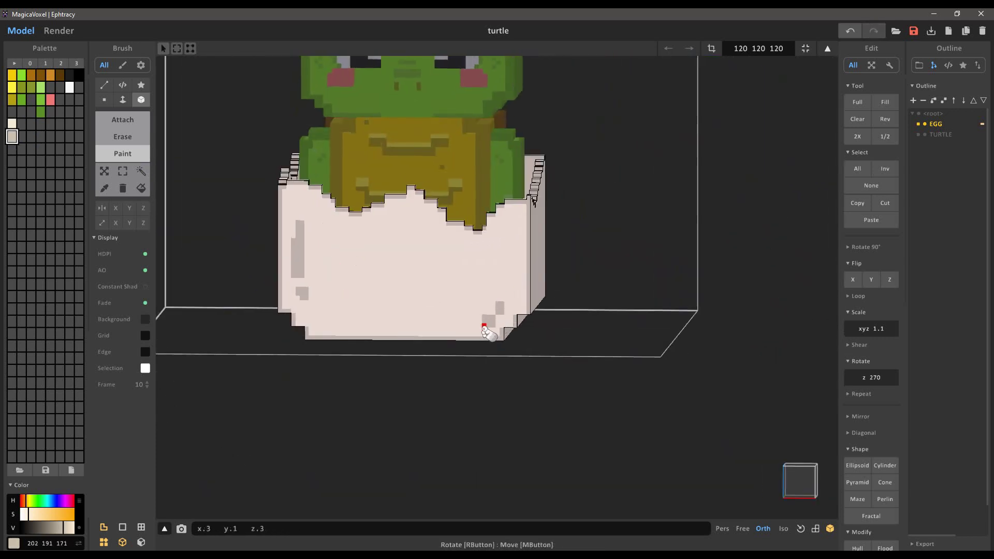
pyautogui.moveTo(502, 325); pyautogui.dragTo(520, 324, button='right')
pyautogui.moveTo(400, 339); pyautogui.dragTo(434, 373, button='right')
# Paint a vertical shade strip with two smaller patches above it along one edge of the upper shell's front.
pyautogui.moveTo(373, 186); pyautogui.dragTo(414, 336, button='middle')
pyautogui.scroll(6, 253, 232)
pyautogui.moveTo(260, 246); pyautogui.dragTo(267, 297)
pyautogui.scroll(-1, 279, 259)
pyautogui.moveTo(301, 242); pyautogui.dragTo(295, 236)
pyautogui.click(297, 227)
# Paint a horizontal shade strip with trailing patches near the upper shell's opposite front corner.
pyautogui.moveTo(373, 228); pyautogui.dragTo(342, 228, button='right')
pyautogui.moveTo(463, 208); pyautogui.dragTo(520, 206)
pyautogui.moveTo(524, 216); pyautogui.dragTo(533, 222)
pyautogui.click(547, 230)
pyautogui.moveTo(567, 321); pyautogui.dragTo(561, 290, button='middle')
pyautogui.scroll(-1, 554, 292)
pyautogui.moveTo(555, 295); pyautogui.dragTo(563, 294)
pyautogui.scroll(-3, 569, 293)
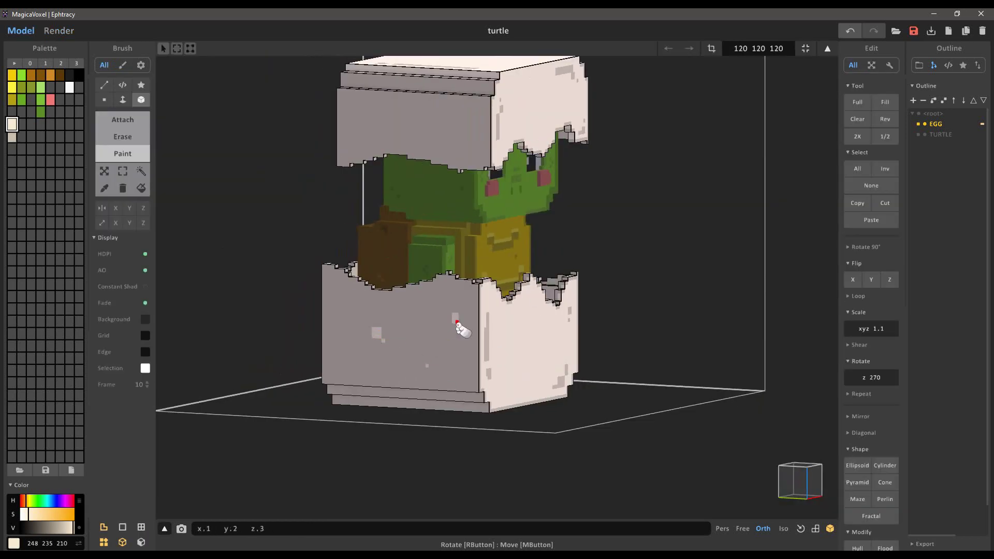
# Paint small cream speckles in RGB 248, 235, 210 on the shaded side walls of the upper shell.
pyautogui.scroll(-2, 455, 193)
pyautogui.moveTo(367, 358)
pyautogui.mouseDown(button='right')
pyautogui.moveTo(455, 193)
pyautogui.moveTo(435, 207)
pyautogui.mouseUp(button='right')
pyautogui.moveTo(443, 168); pyautogui.dragTo(438, 173)
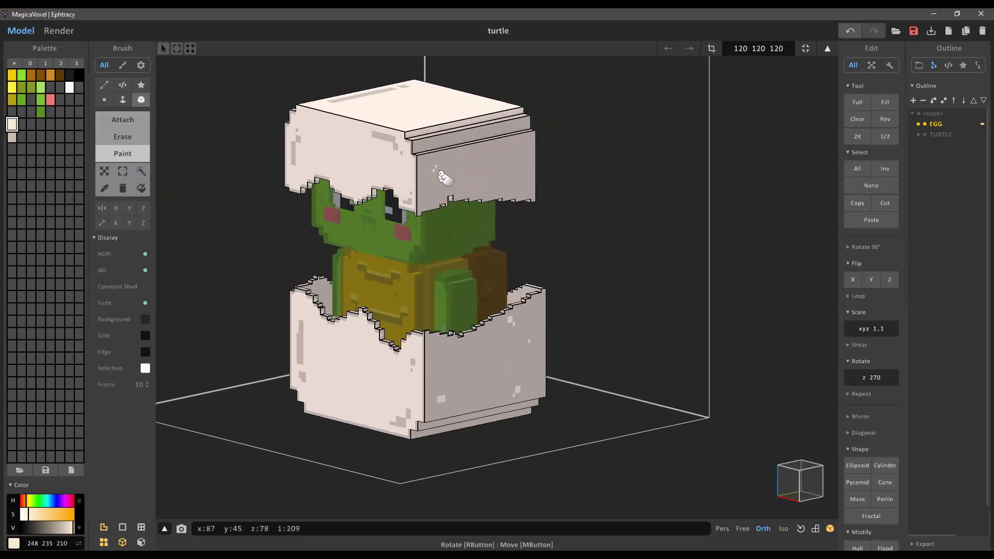
pyautogui.scroll(3, 511, 184)
pyautogui.moveTo(511, 230); pyautogui.dragTo(507, 239)
pyautogui.click(500, 237)
pyautogui.moveTo(473, 270)
pyautogui.mouseDown(button='right')
pyautogui.moveTo(471, 309)
pyautogui.moveTo(462, 276)
pyautogui.mouseUp(button='right')
pyautogui.scroll(-2, 475, 314)
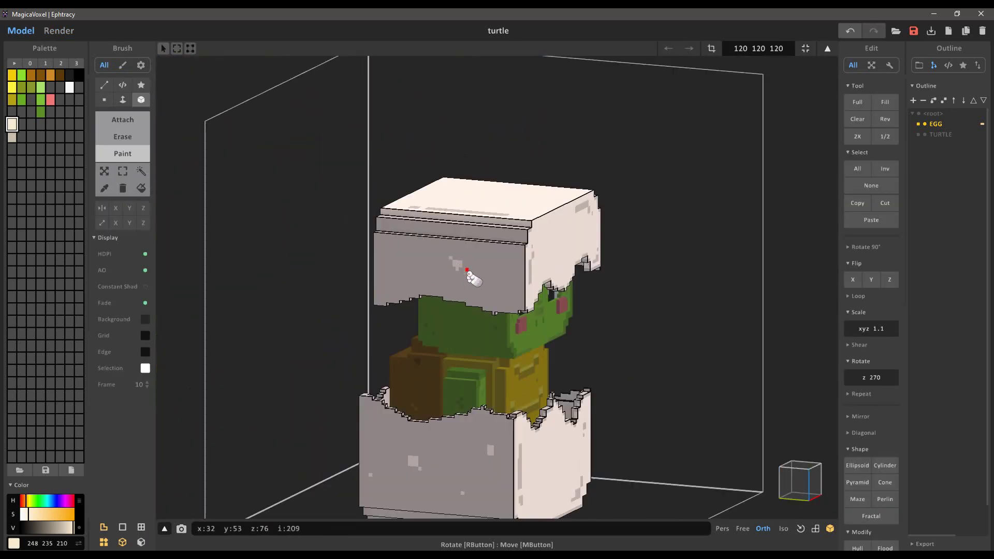
pyautogui.moveTo(541, 304); pyautogui.dragTo(447, 271, button='right')
pyautogui.scroll(-2, 447, 271)
pyautogui.scroll(4, 447, 271)
# Copy the shade colour into the neighbouring palette slot and darken it to RGB 148, 139, 125.
pyautogui.rightClick(13, 137)
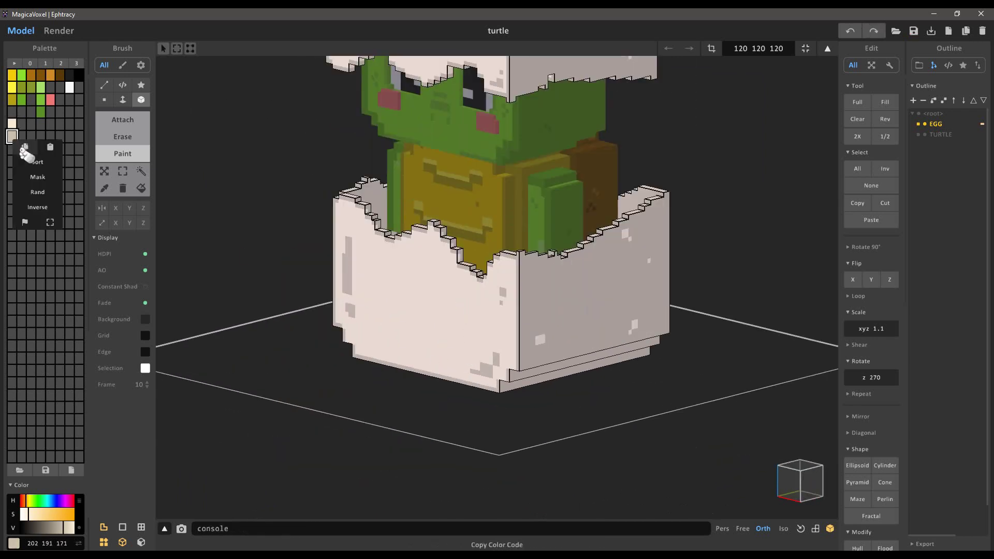
pyautogui.click(24, 146)
pyautogui.click(21, 136)
# Paint two thin zigzag cracks down from the lower shell's front rim with the voxel brush.
pyautogui.click(510, 219)
pyautogui.moveTo(442, 330)
pyautogui.mouseDown(button='right')
pyautogui.moveTo(504, 290)
pyautogui.moveTo(389, 246)
pyautogui.mouseUp(button='right')
pyautogui.scroll(-3, 510, 258)
pyautogui.press('v')
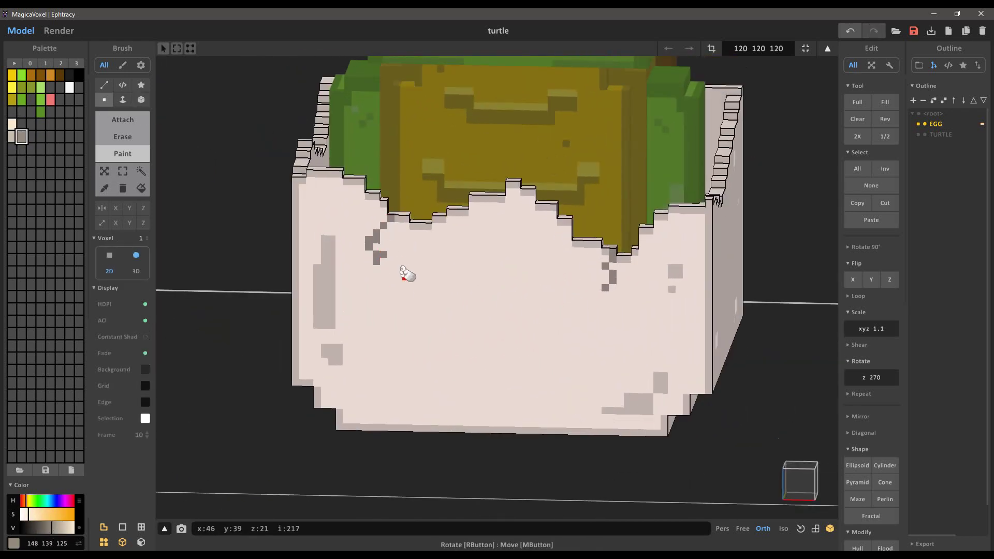
# Paint thin jagged cracks in the dark crack colour running down from the rim on the lower shell's side.
pyautogui.scroll(-3, 408, 275)
pyautogui.moveTo(517, 322); pyautogui.dragTo(679, 248, button='right')
pyautogui.scroll(4, 679, 249)
pyautogui.moveTo(645, 335); pyautogui.dragTo(582, 307, button='right')
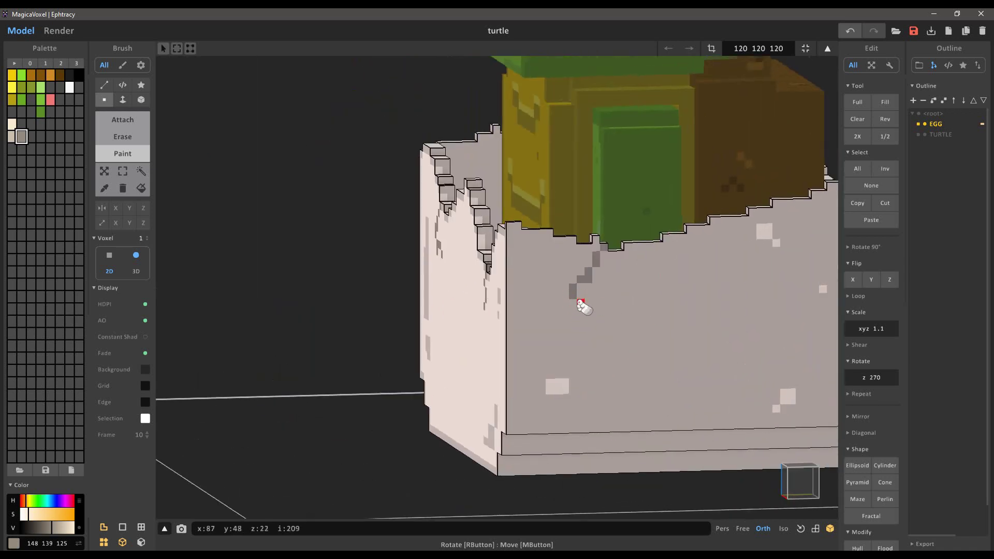
pyautogui.moveTo(557, 324); pyautogui.dragTo(440, 362, button='middle')
pyautogui.scroll(1, 486, 296)
pyautogui.moveTo(478, 283); pyautogui.dragTo(477, 292)
pyautogui.moveTo(550, 345); pyautogui.dragTo(487, 340, button='middle')
pyautogui.moveTo(584, 254)
pyautogui.mouseDown()
pyautogui.moveTo(573, 288)
pyautogui.moveTo(611, 302)
pyautogui.mouseUp()
# Paint a forked, Y-shaped crack rising from the middle of the upper shell's front rim.
pyautogui.scroll(-3, 585, 341)
pyautogui.moveTo(249, 310)
pyautogui.mouseDown(button='right')
pyautogui.moveTo(321, 363)
pyautogui.moveTo(414, 300)
pyautogui.mouseUp(button='right')
pyautogui.scroll(6, 637, 363)
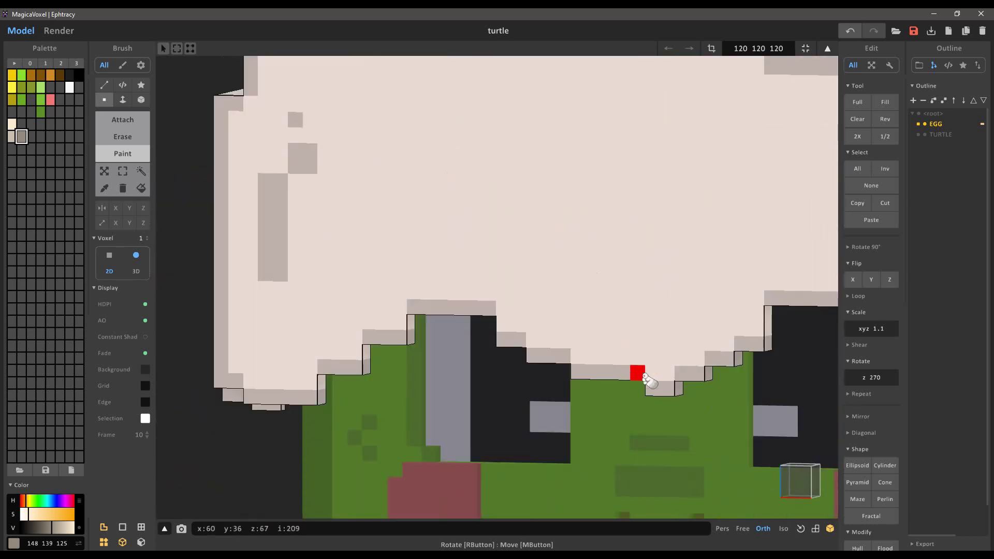
pyautogui.moveTo(647, 383); pyautogui.dragTo(644, 352)
pyautogui.moveTo(675, 306); pyautogui.dragTo(600, 346, button='middle')
pyautogui.click(555, 377)
pyautogui.moveTo(574, 378)
pyautogui.mouseDown()
pyautogui.moveTo(584, 315)
pyautogui.moveTo(619, 304)
pyautogui.mouseUp()
pyautogui.scroll(-3, 619, 303)
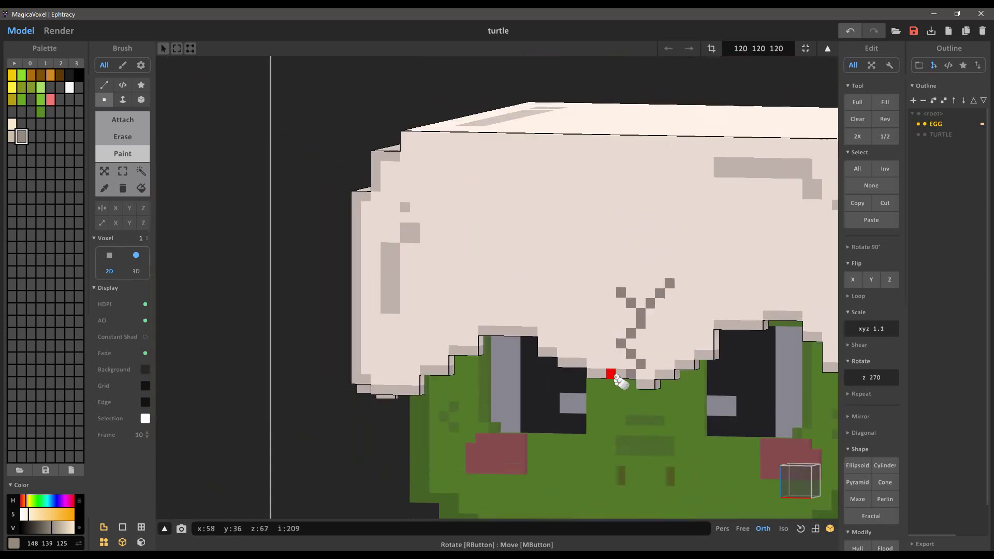
# Paint small forked cracks in the dark crack colour on the upper shell's front rim, on both sides of the central crack.
pyautogui.scroll(2, 626, 381)
pyautogui.moveTo(727, 415); pyautogui.dragTo(571, 372, button='right')
pyautogui.scroll(-5, 571, 386)
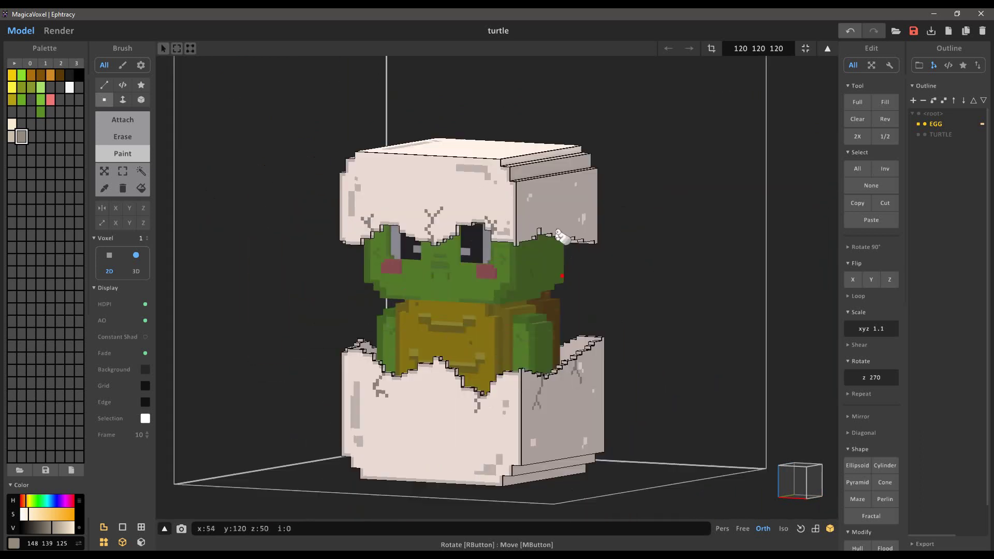
pyautogui.scroll(3, 518, 331)
pyautogui.moveTo(543, 331); pyautogui.dragTo(507, 331, button='right')
pyautogui.click(12, 125)
pyautogui.scroll(-3, 518, 259)
pyautogui.scroll(2, 548, 248)
pyautogui.scroll(3, 557, 248)
pyautogui.moveTo(557, 253); pyautogui.dragTo(600, 244, button='right')
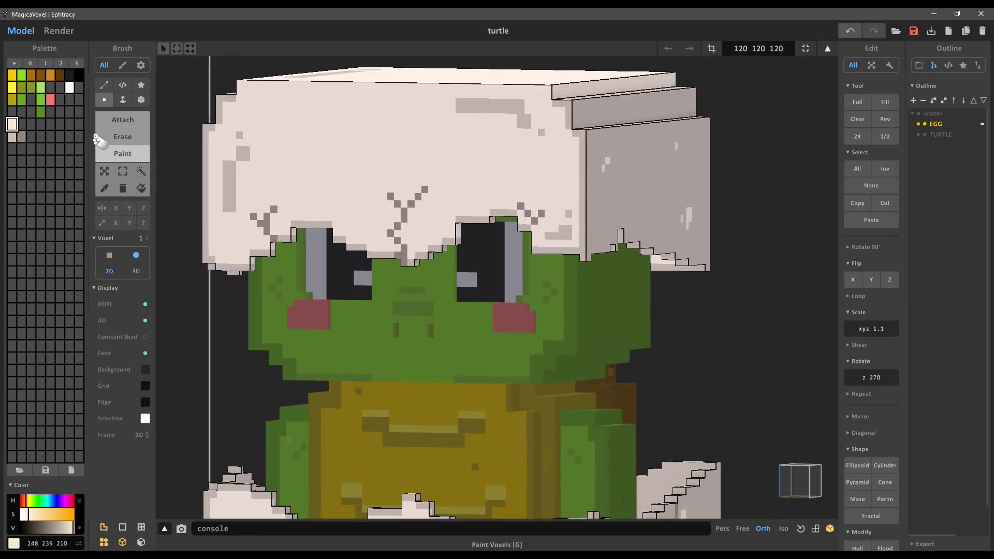
pyautogui.click(22, 137)
# Undo the last three crack strokes on the upper shell's rim.
pyautogui.scroll(-3, 588, 315)
pyautogui.moveTo(588, 315); pyautogui.dragTo(543, 340, button='right')
pyautogui.scroll(-3, 544, 339)
pyautogui.scroll(7, 497, 305)
pyautogui.hotkey('ctrl', 'z')
pyautogui.hotkey('ctrl', 'z')
pyautogui.hotkey('ctrl', 'z')
# Paint two forked cracks in the dark crack colour rising from the rim on the upper shell's shaded side.
pyautogui.moveTo(565, 247); pyautogui.dragTo(450, 284, button='middle')
pyautogui.moveTo(457, 277)
pyautogui.mouseDown()
pyautogui.moveTo(426, 238)
pyautogui.moveTo(457, 235)
pyautogui.mouseUp()
pyautogui.scroll(-1, 497, 253)
pyautogui.moveTo(546, 255); pyautogui.dragTo(443, 302, button='middle')
pyautogui.moveTo(493, 298); pyautogui.dragTo(510, 305)
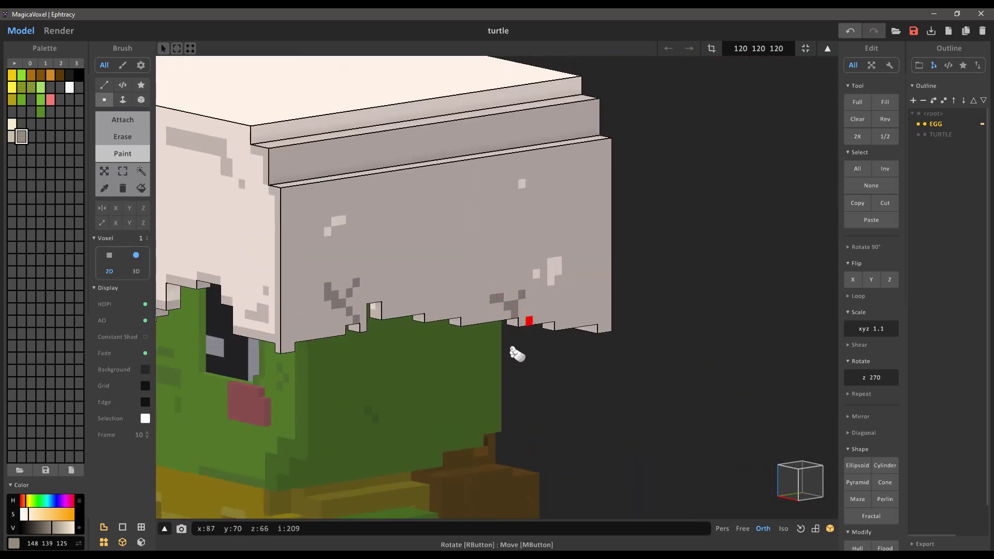
# Render the hatching turtle and examine the cracks and shading on both shell halves.
pyautogui.scroll(-3, 497, 344)
pyautogui.moveTo(440, 288); pyautogui.dragTo(438, 252, button='middle')
pyautogui.scroll(-3, 452, 314)
pyautogui.moveTo(452, 315); pyautogui.dragTo(492, 279, button='middle')
pyautogui.scroll(1, 492, 279)
pyautogui.click(59, 31)
pyautogui.moveTo(468, 339); pyautogui.dragTo(569, 442, button='right')
pyautogui.scroll(1, 569, 441)
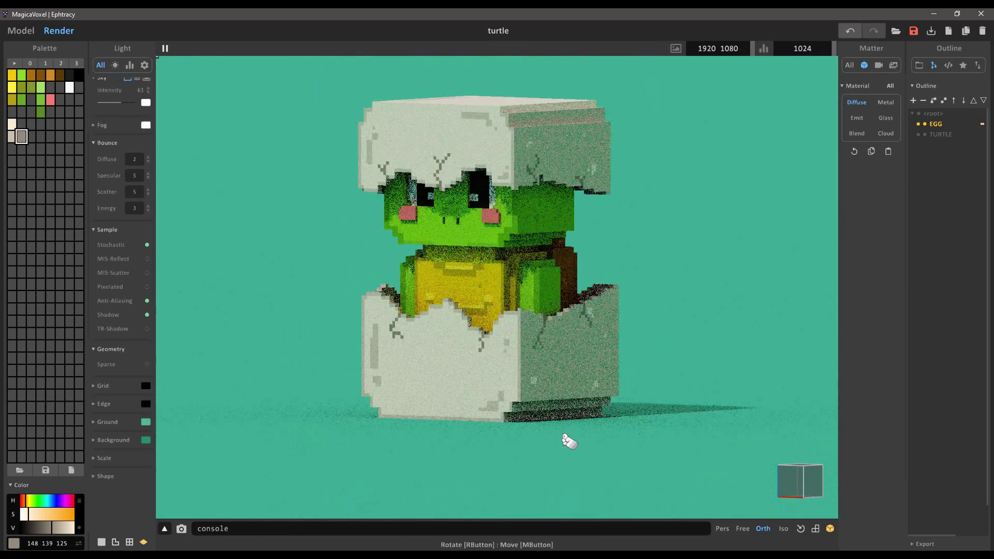